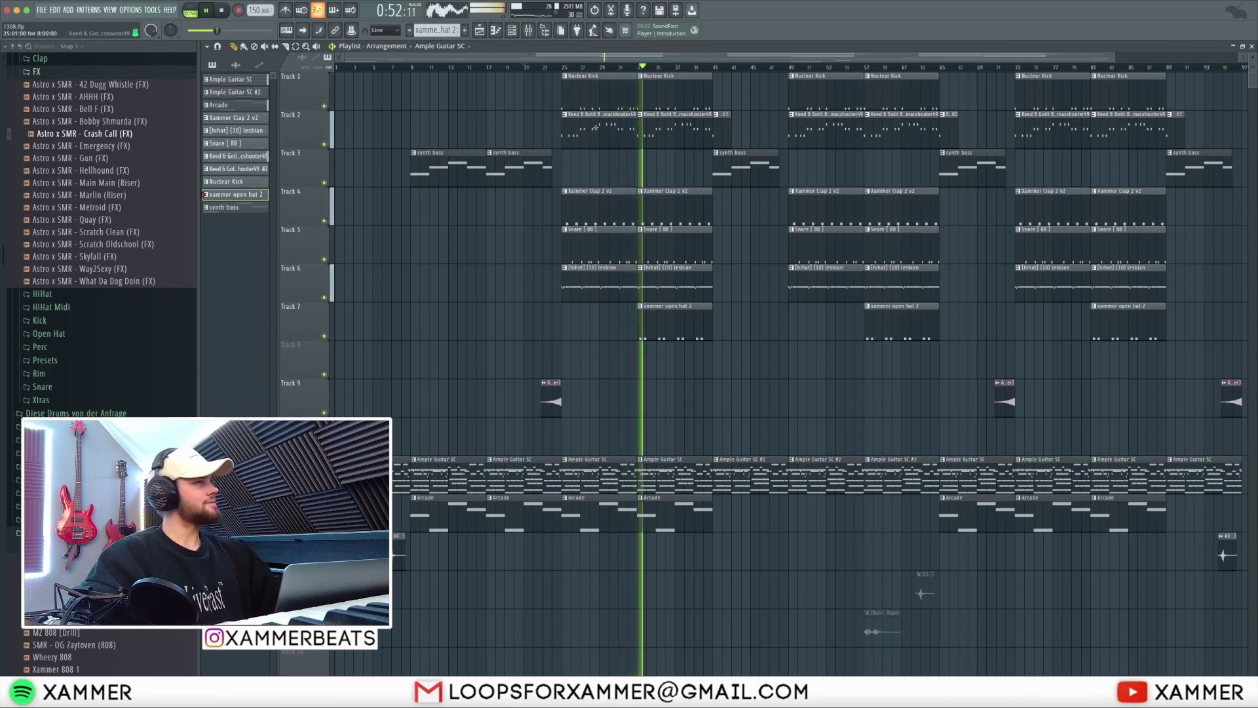
Stop the playback of the arrangement and return the song position to the start.
key(space)
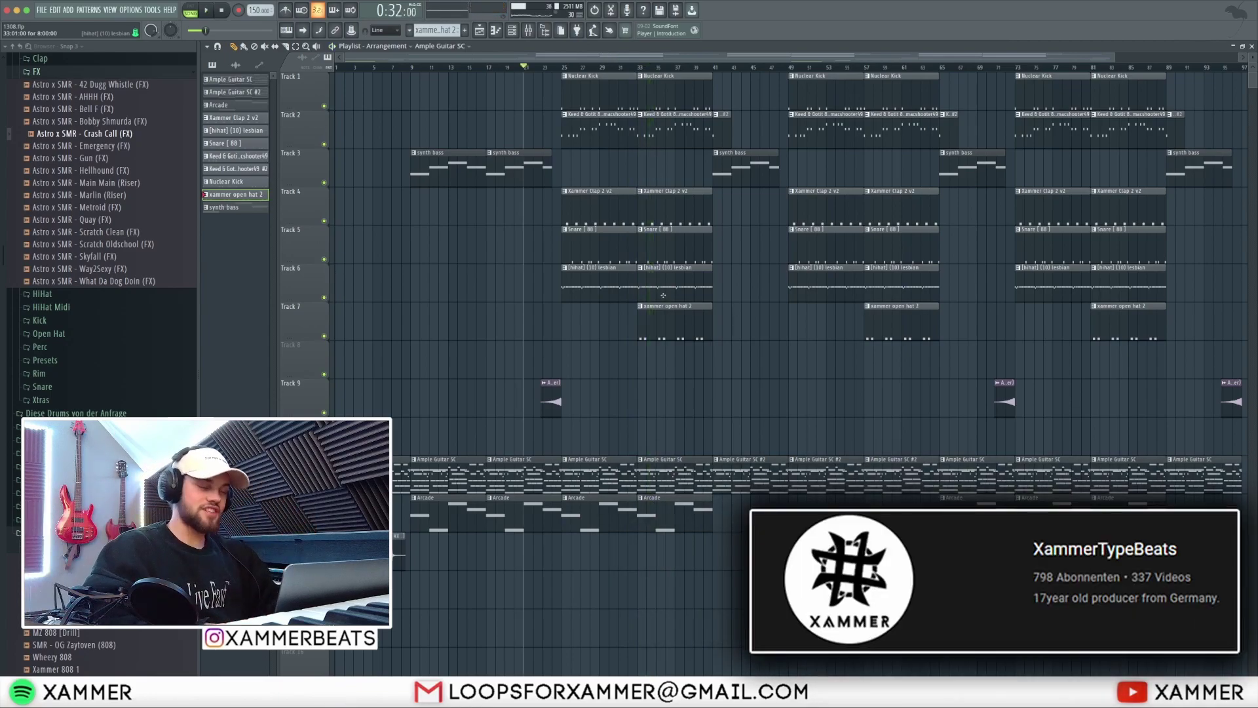
click(221, 9)
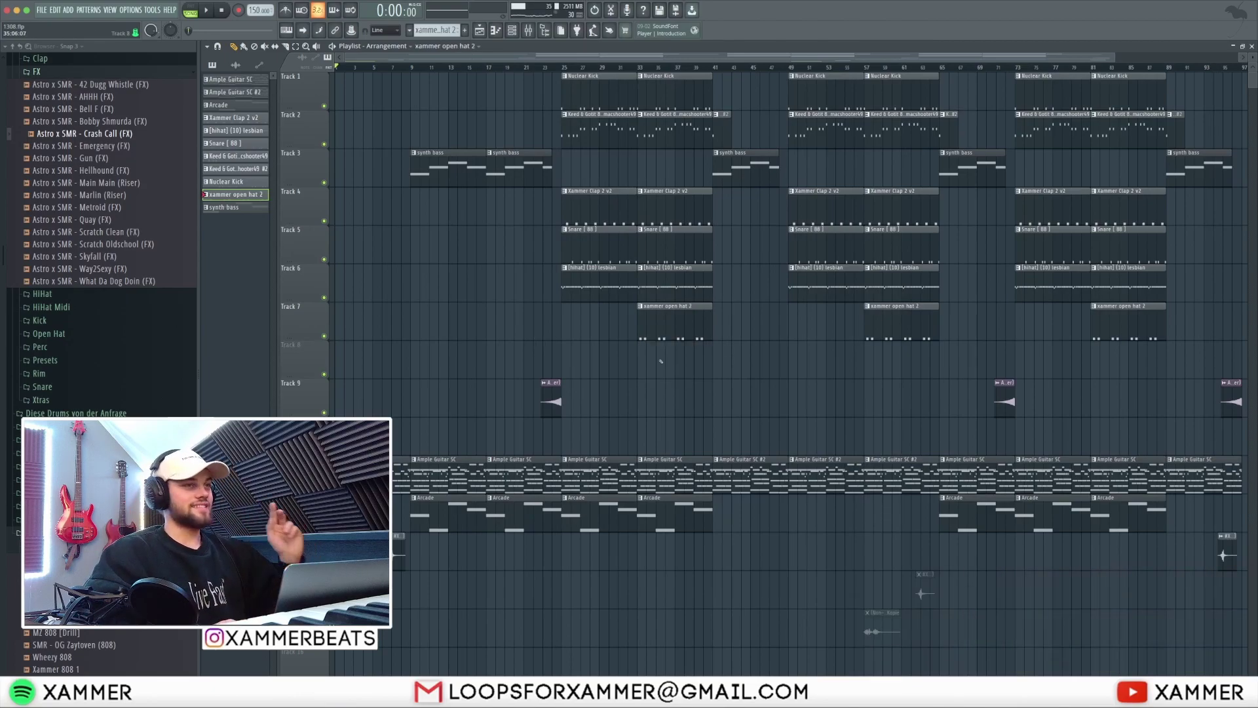
Solo the Ample Guitar SC playlist track and open its clip's pattern in the piano roll.
click(219, 47)
click(230, 85)
right_click(324, 489)
double_click(446, 460)
ctrl+right_click(468, 318)
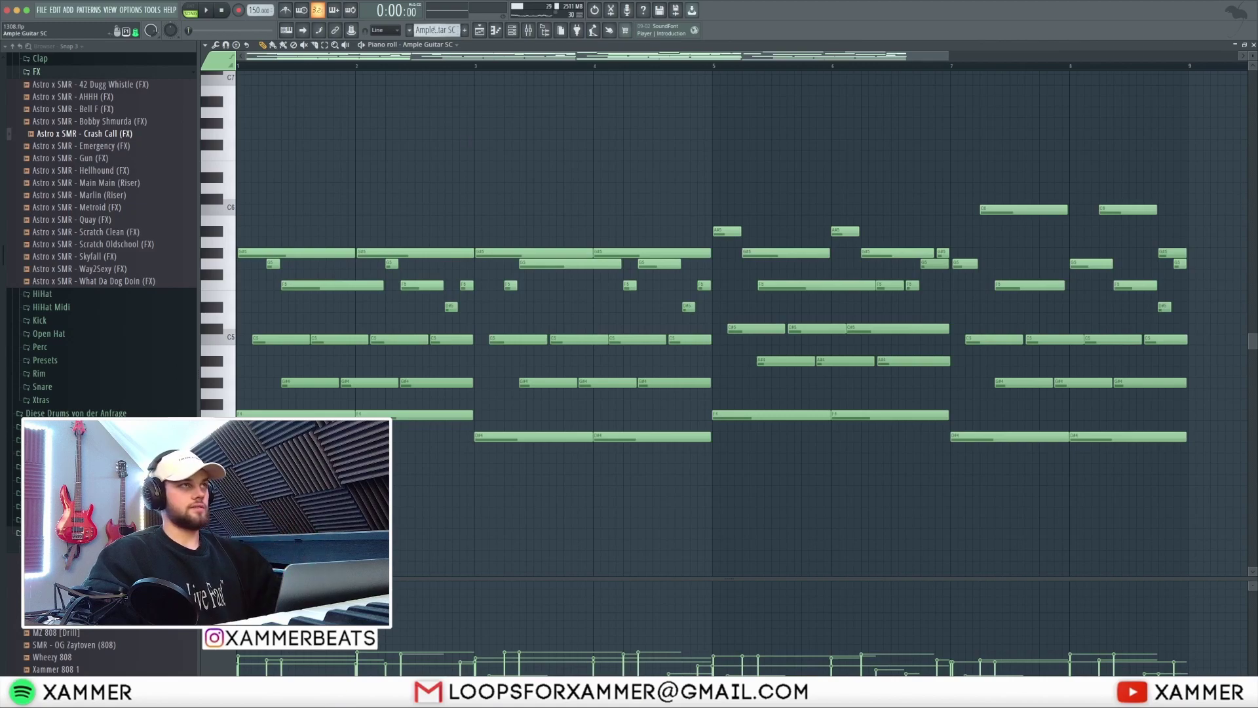
Play the guitar's upper melody notes on their own in pattern Ample Guitar SC #3, and stop playback.
scroll(485, 393, up, 3)
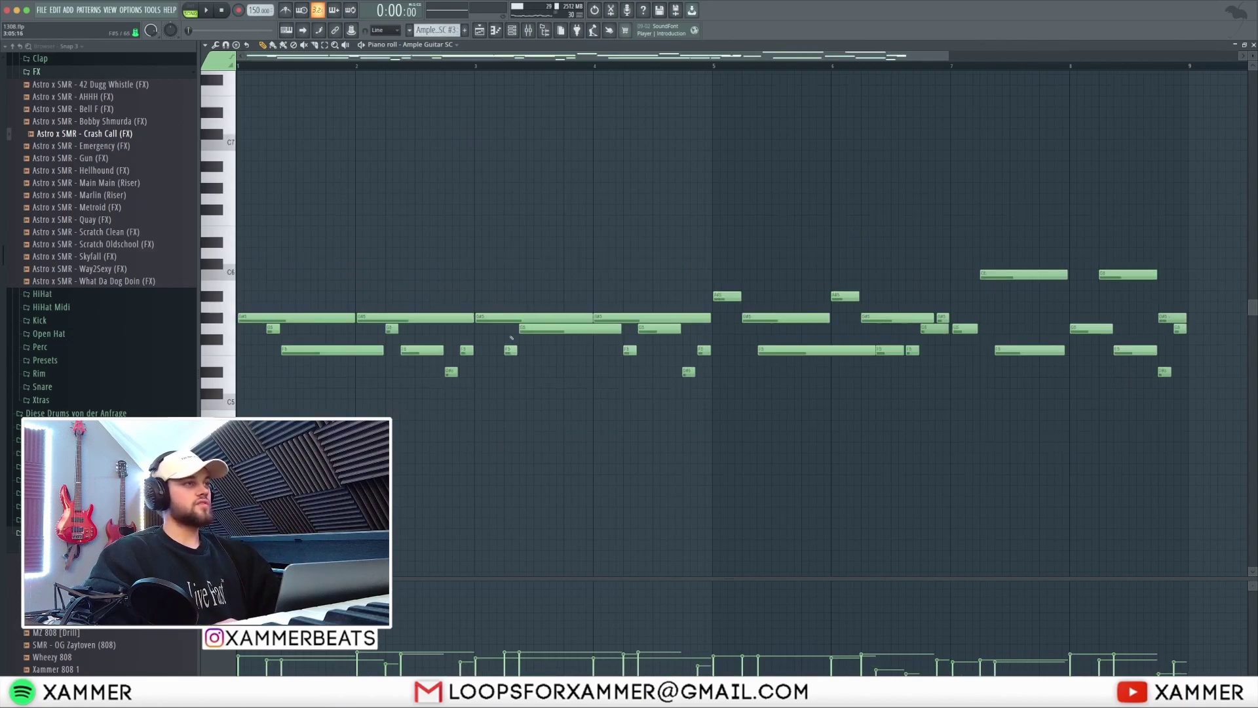
scroll(511, 338, down, 3)
scroll(741, 323, up, 3)
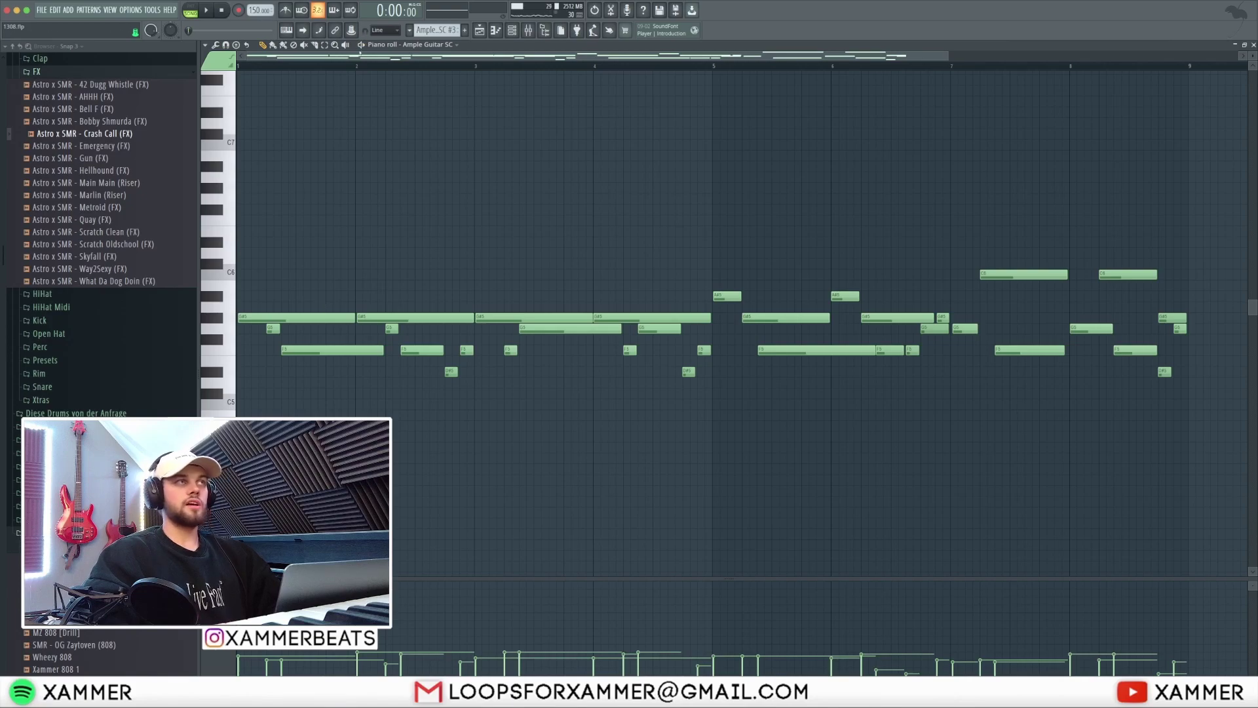
key(space)
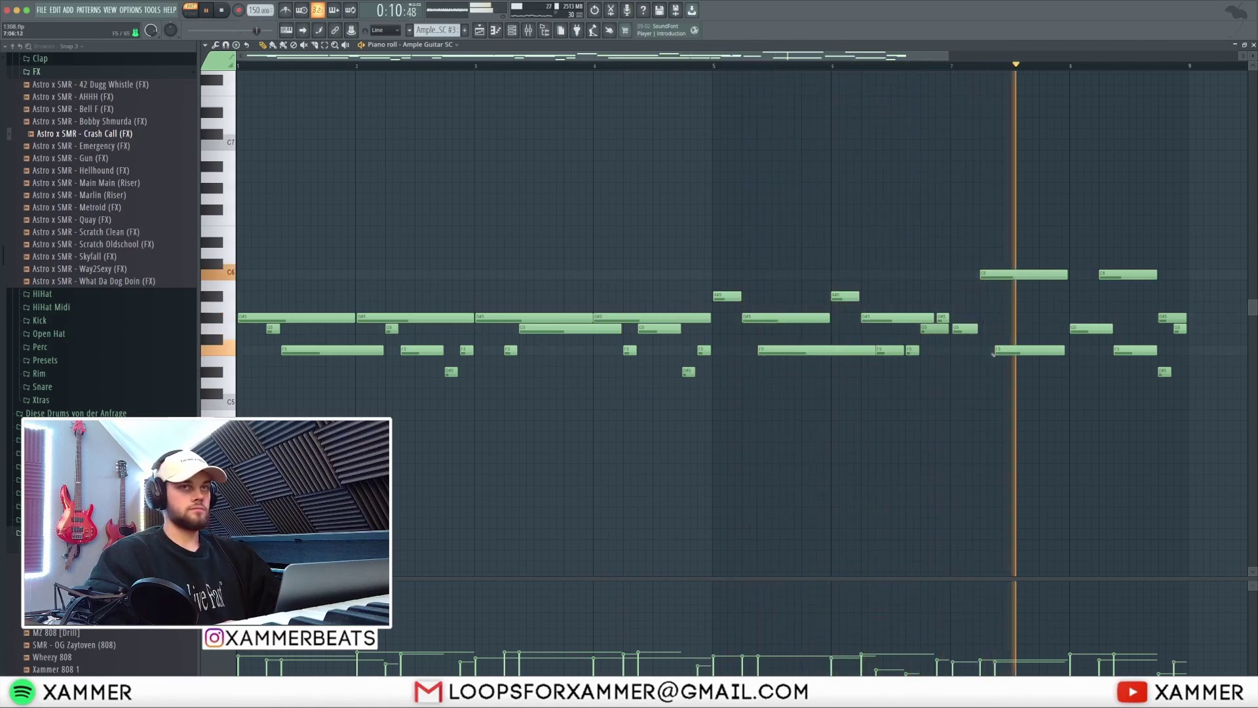
key(space)
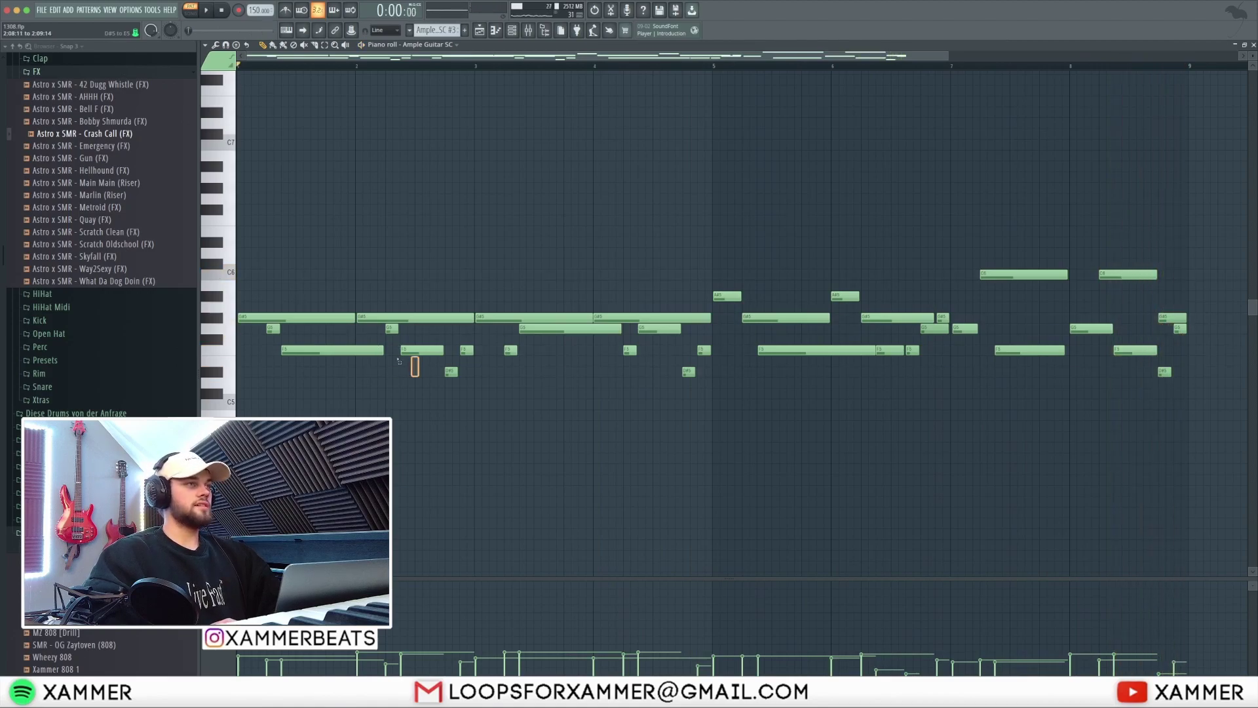
Highlight the notes of the melody's opening phrase and the start of its repeat to examine how they are built.
drag(420, 371, 242, 282)
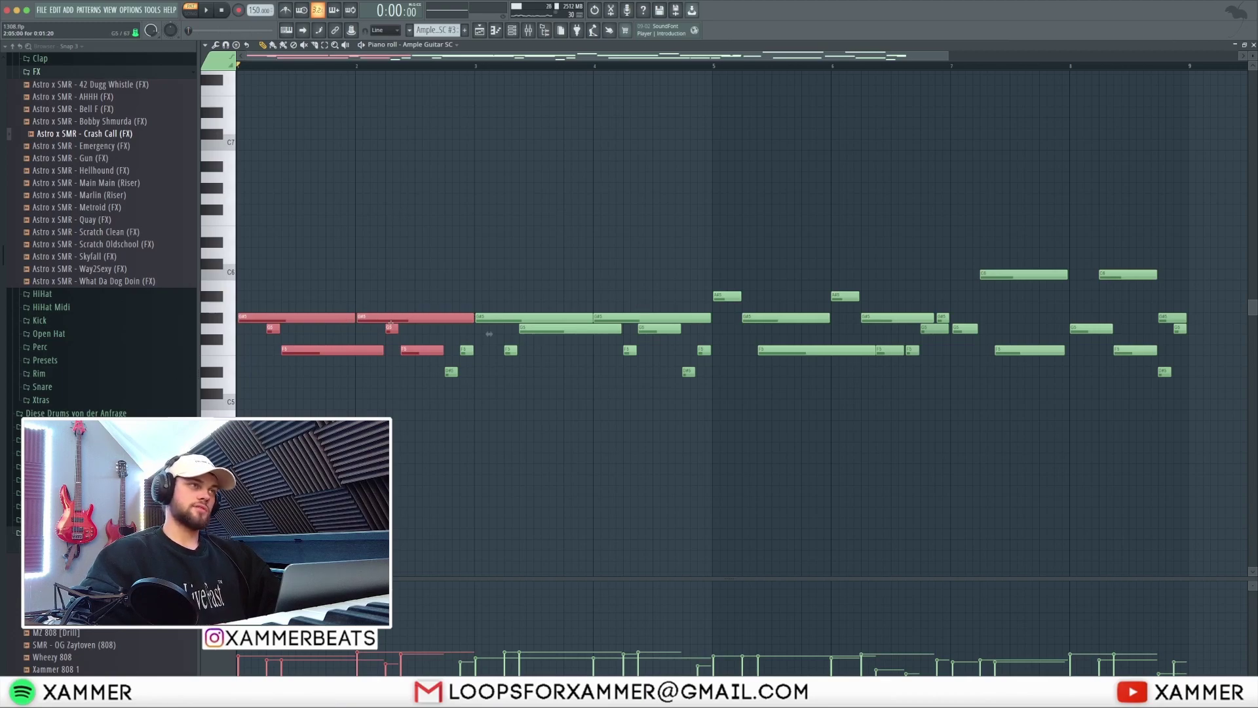
super+click(301, 317)
super+click(273, 328)
drag(305, 360, 333, 363)
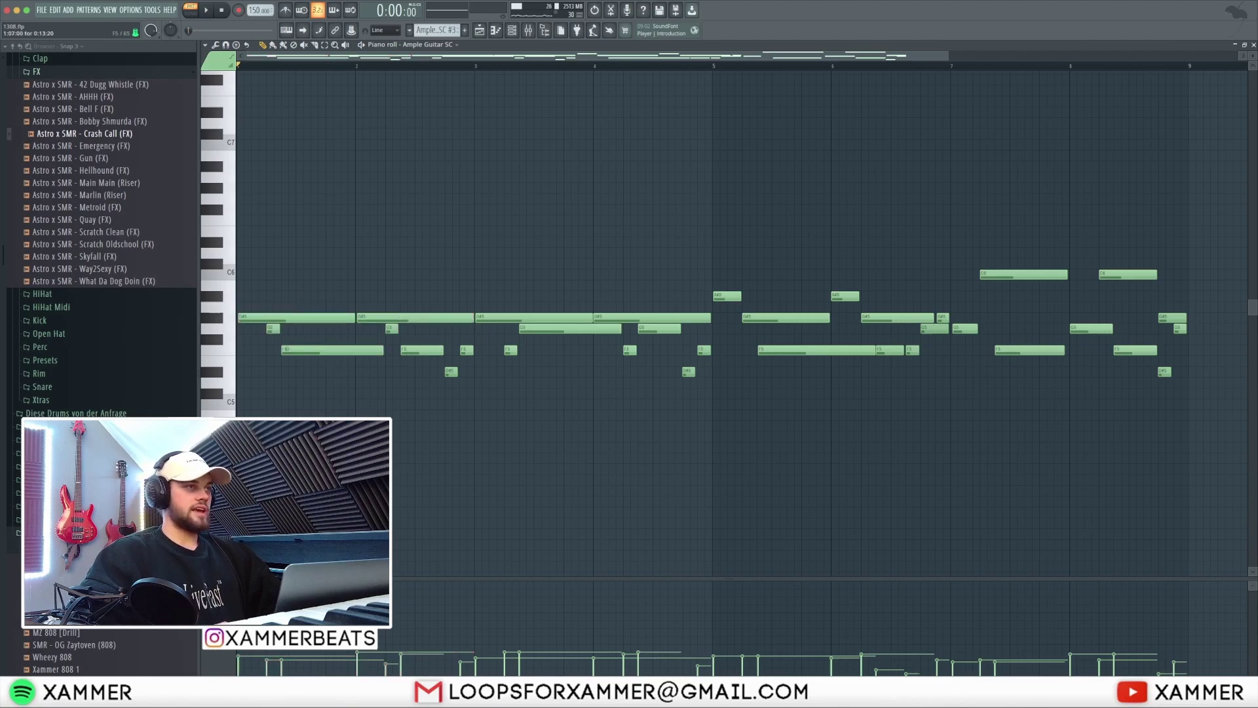
click(487, 319)
click(511, 350)
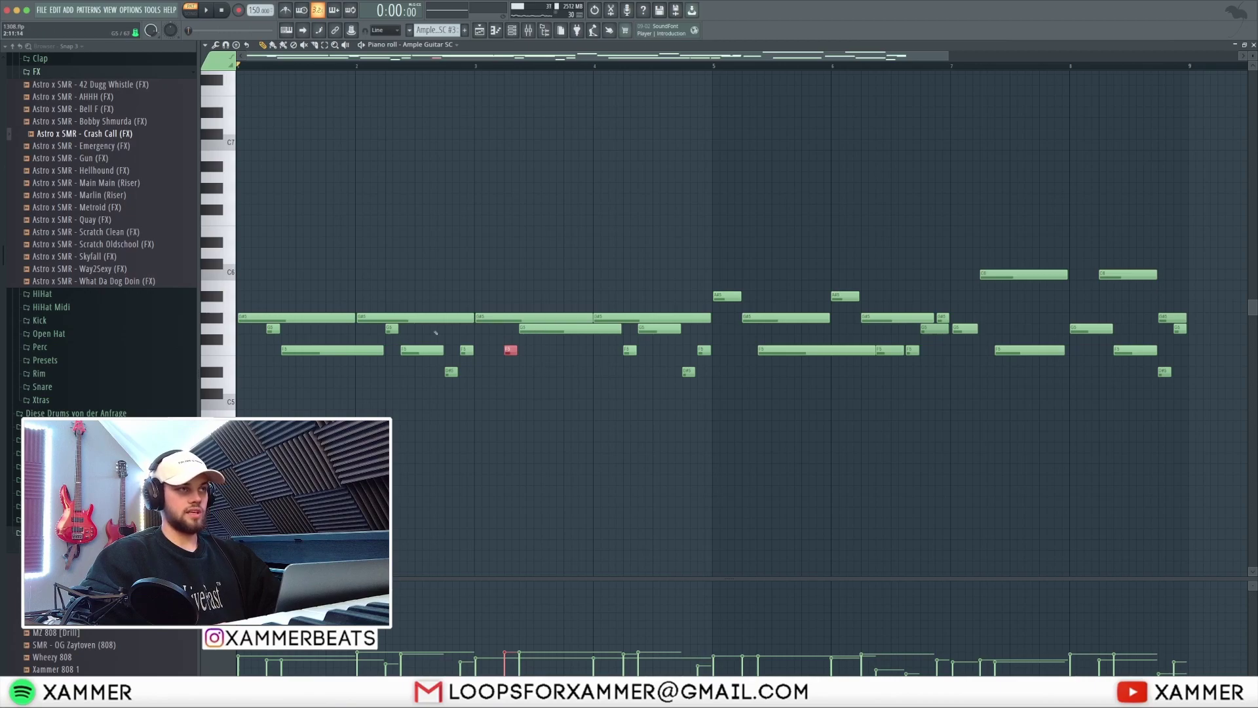
Highlight individual notes in the second half of the melody to examine how the phrase varies from bar 5 onward.
click(726, 296)
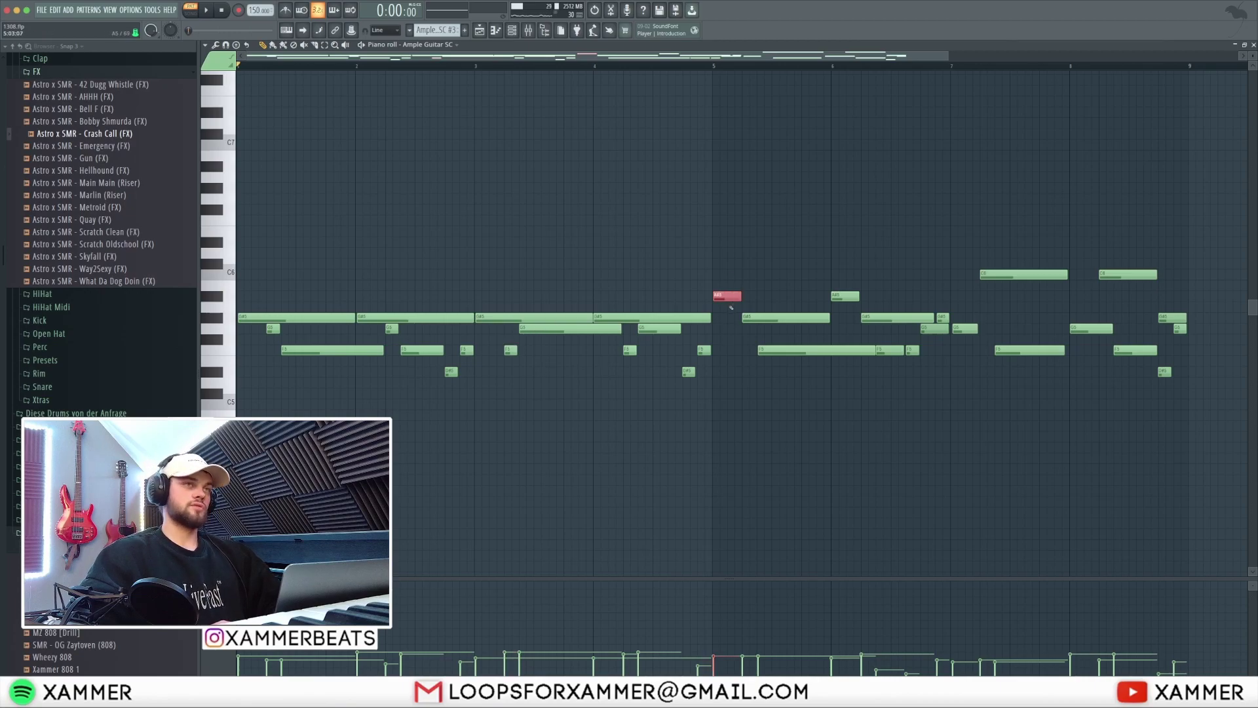
click(784, 318)
click(780, 350)
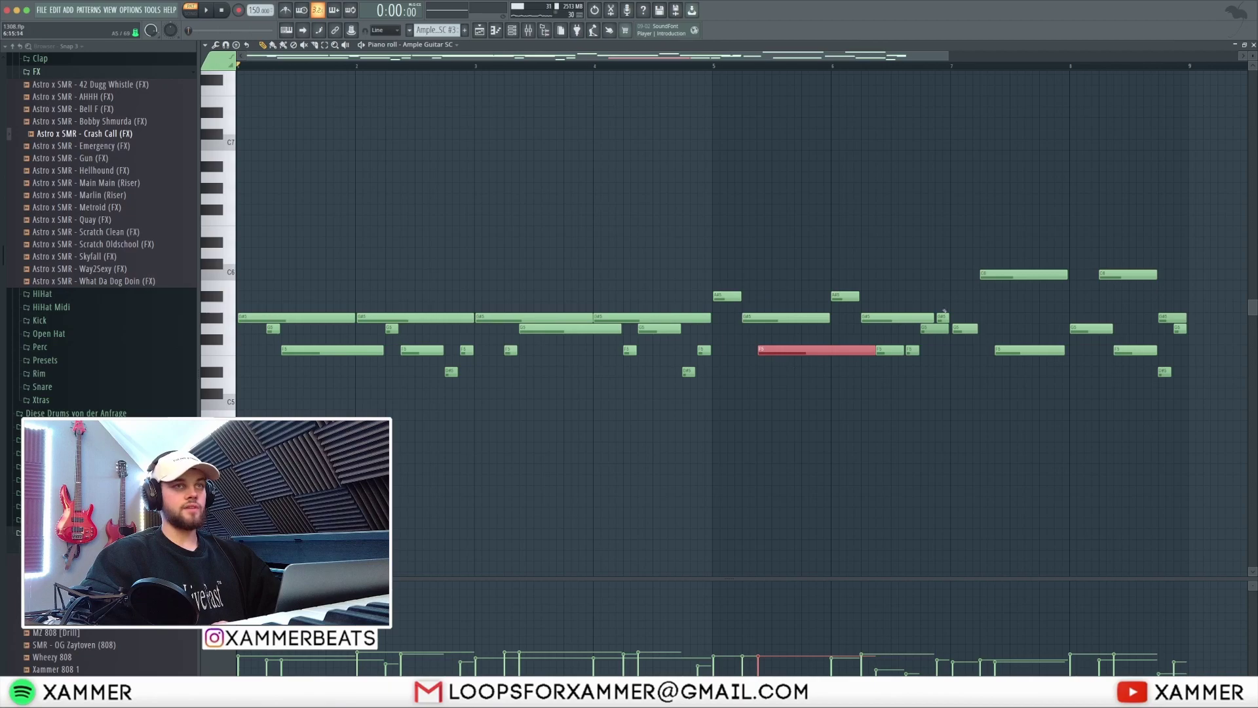
click(974, 346)
click(964, 328)
click(1022, 274)
click(1029, 350)
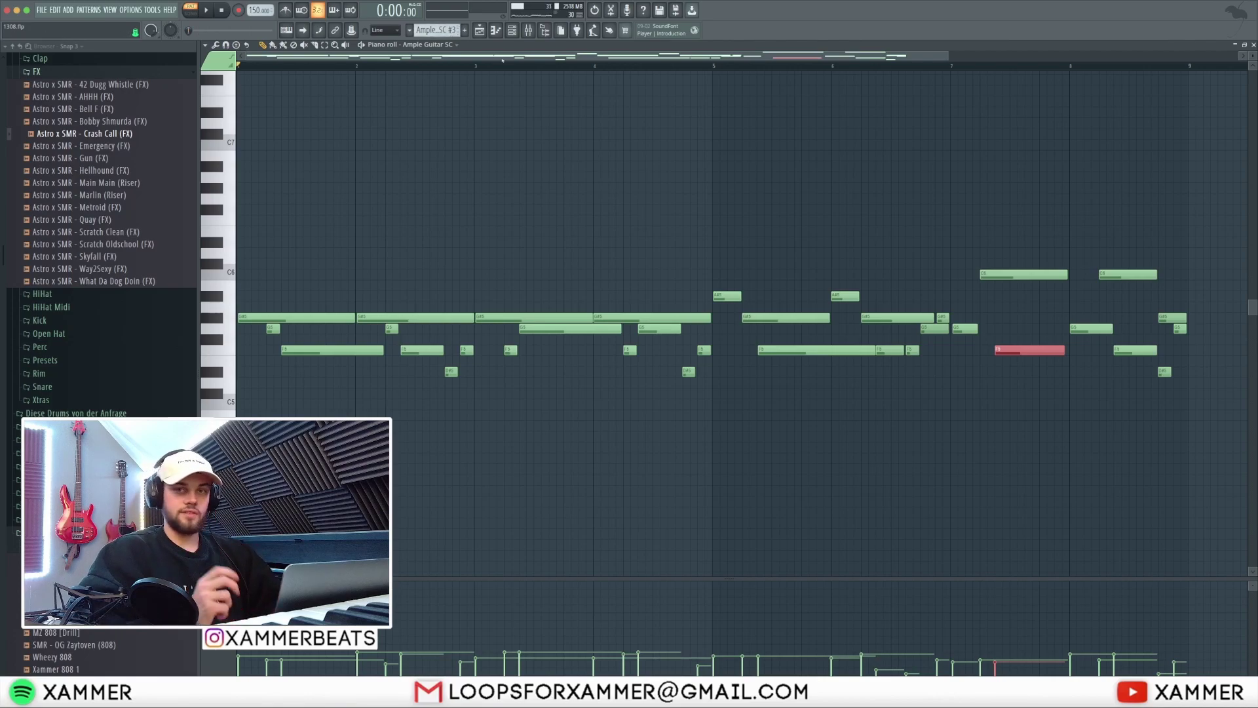
Switch to pattern Ample Guitar SC #4 and delete all its upper melody notes so only the chord notes remain.
key(KP_Add)
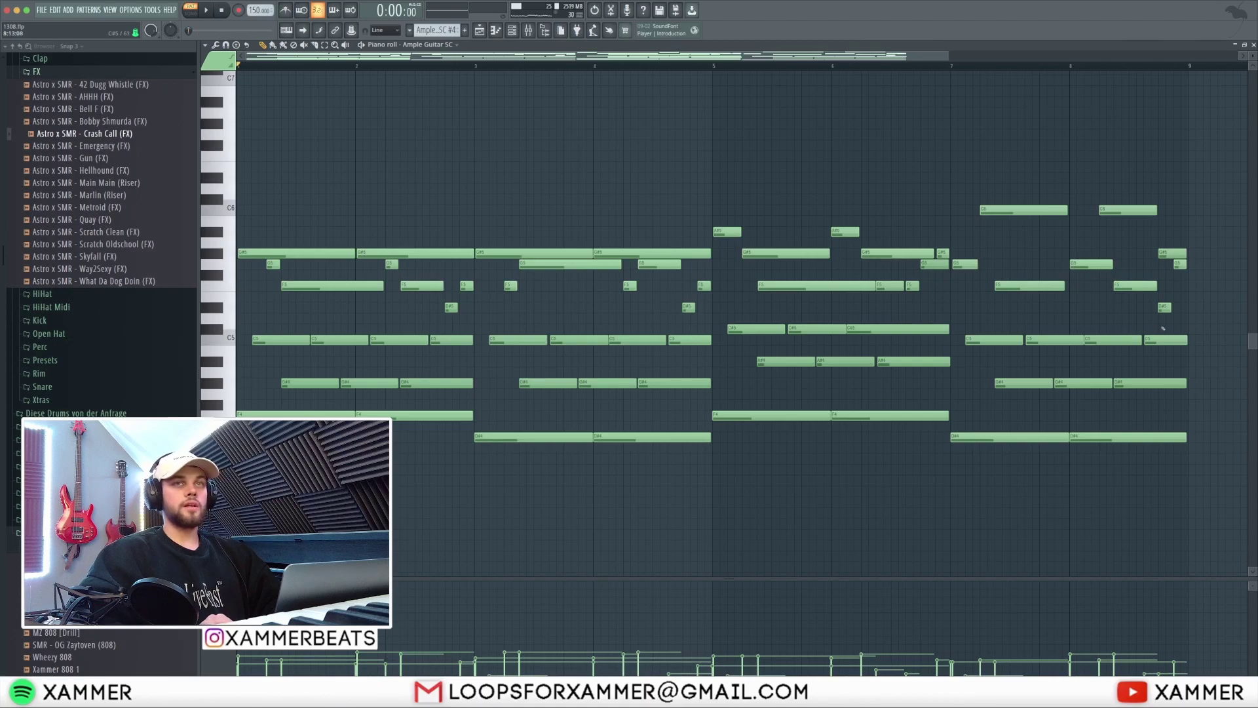
drag(1188, 316, 238, 128)
key(Delete)
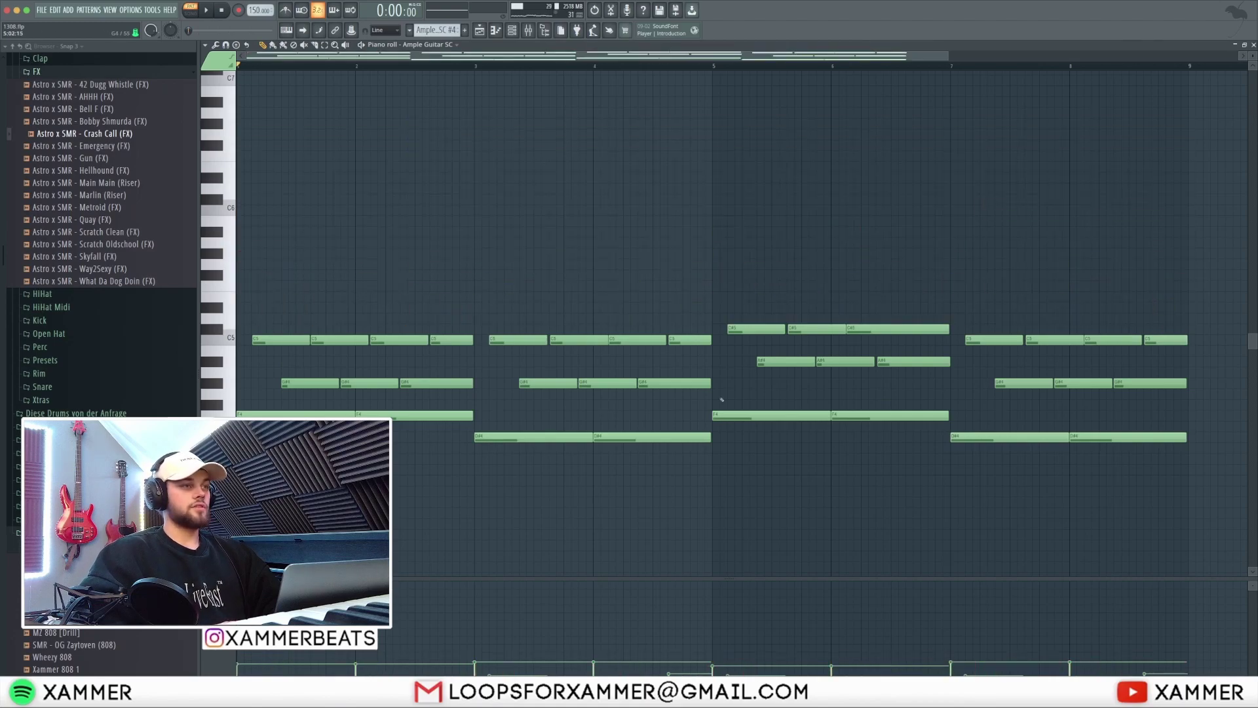
Highlight the chord notes and examine the voices of the first chord.
drag(1191, 514, 238, 326)
scroll(268, 361, down, 1)
ctrl+click(269, 378)
key(ctrl+Right)
key(ctrl+Right)
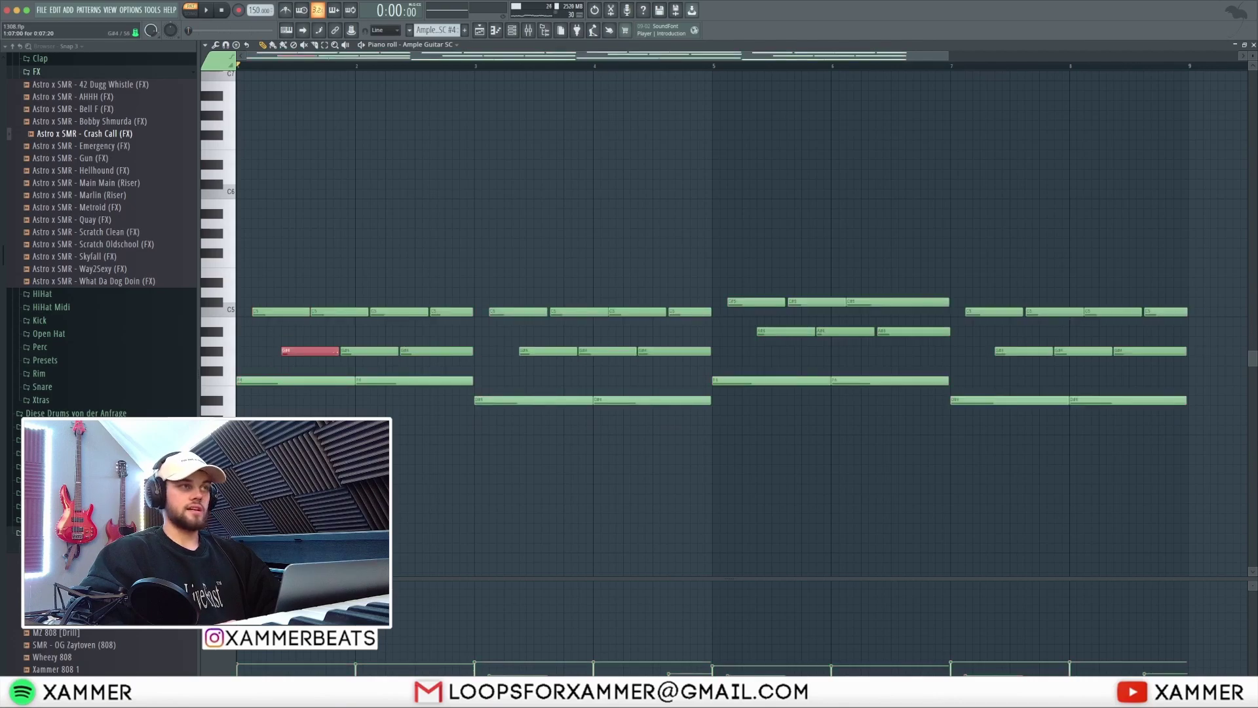
Try the upper notes of the second chord one octave lower, and move them back up.
ctrl+click(495, 421)
drag(502, 368, 679, 311)
drag(646, 413, 541, 396)
drag(675, 359, 579, 353)
drag(678, 326, 548, 278)
drag(708, 365, 496, 249)
key(ctrl+Down)
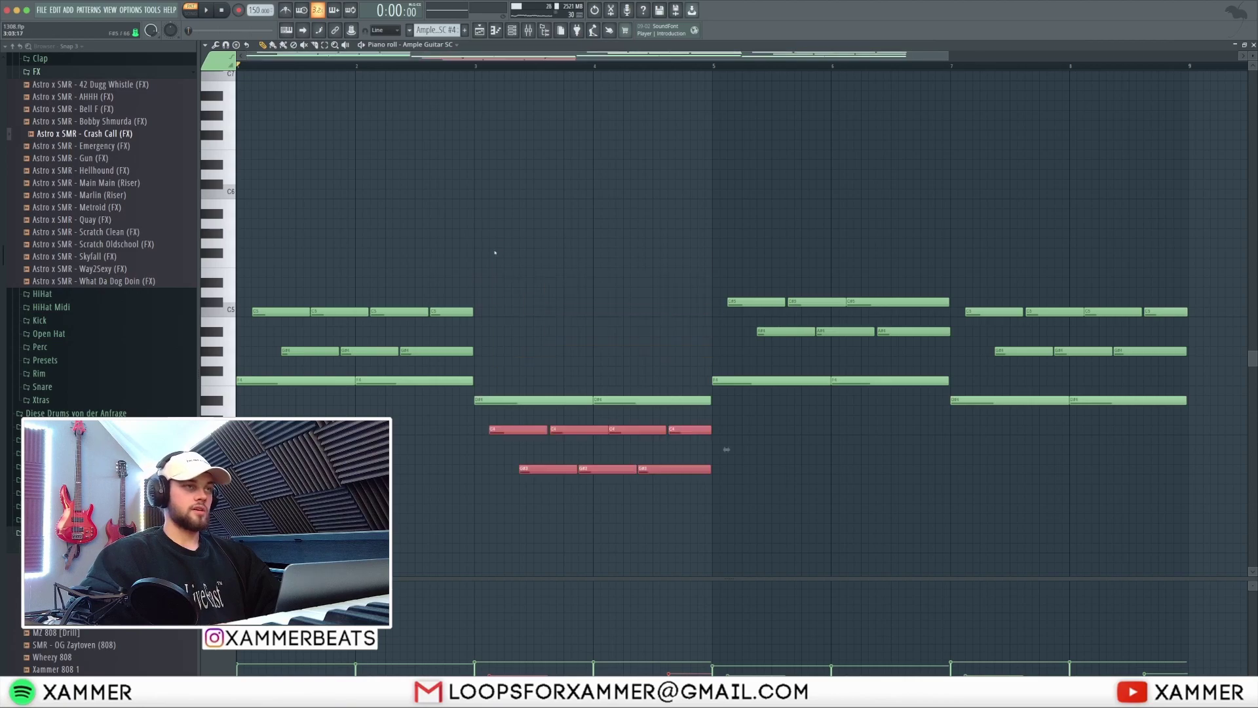
drag(716, 482, 506, 463)
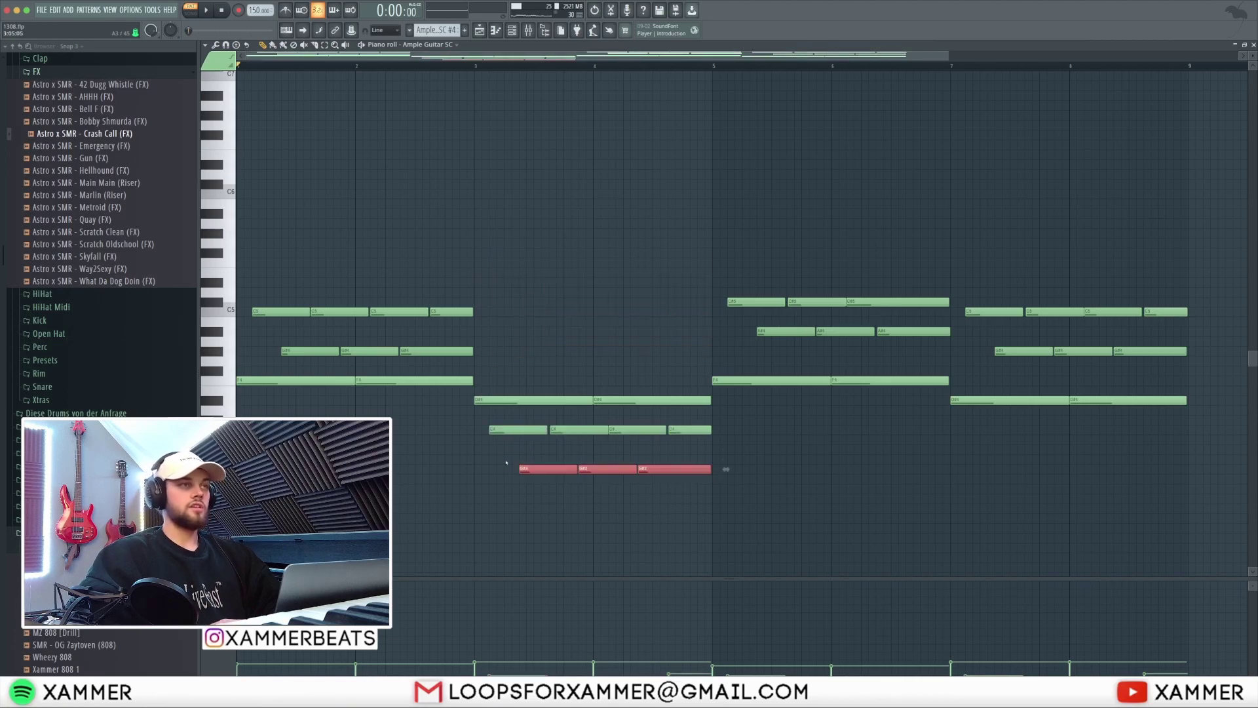
drag(707, 481, 498, 414)
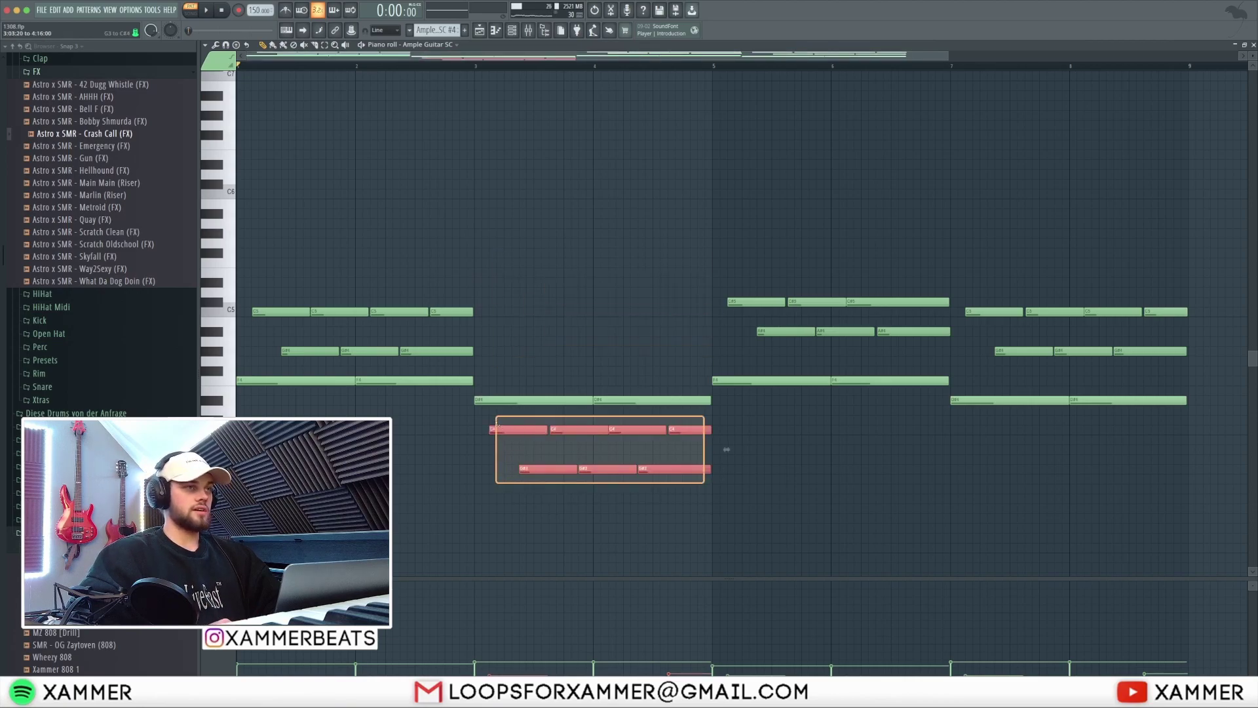
key(ctrl+Up)
Try the upper notes of the third and fourth chords one octave lower, and return them to their original pitch.
scroll(506, 360, down, 2)
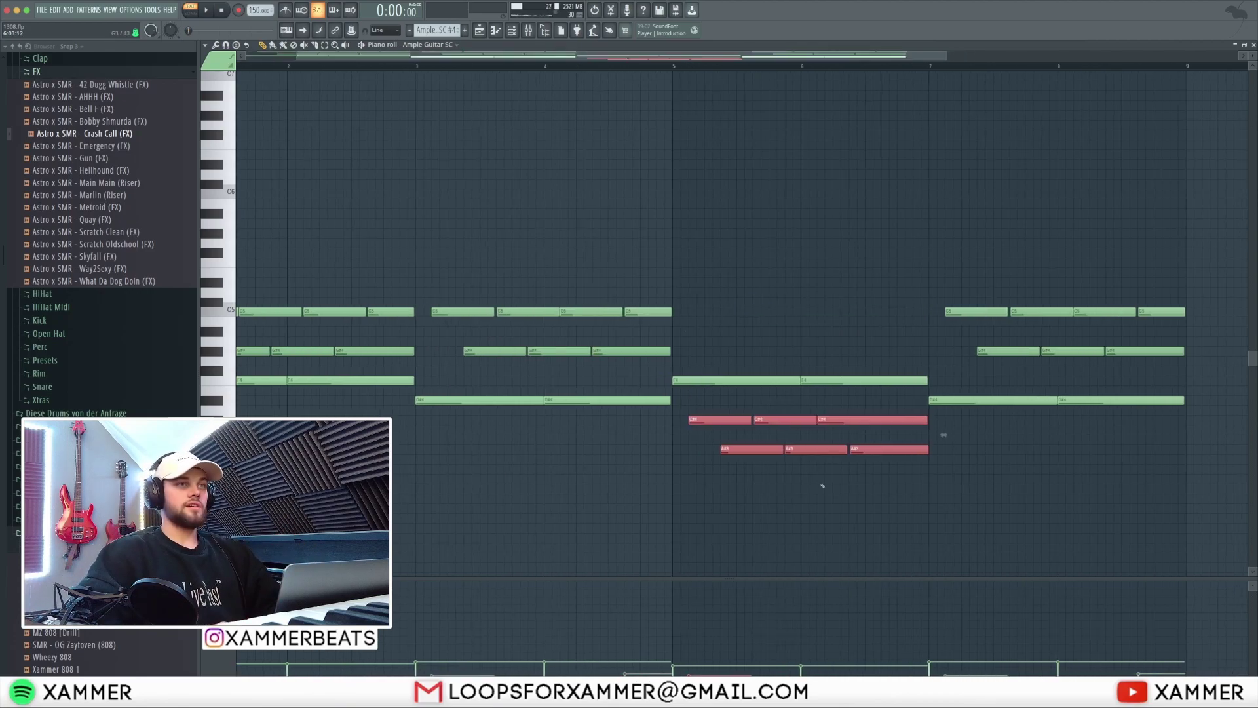
drag(943, 435, 943, 316)
ctrl+scroll(740, 391, down, 2)
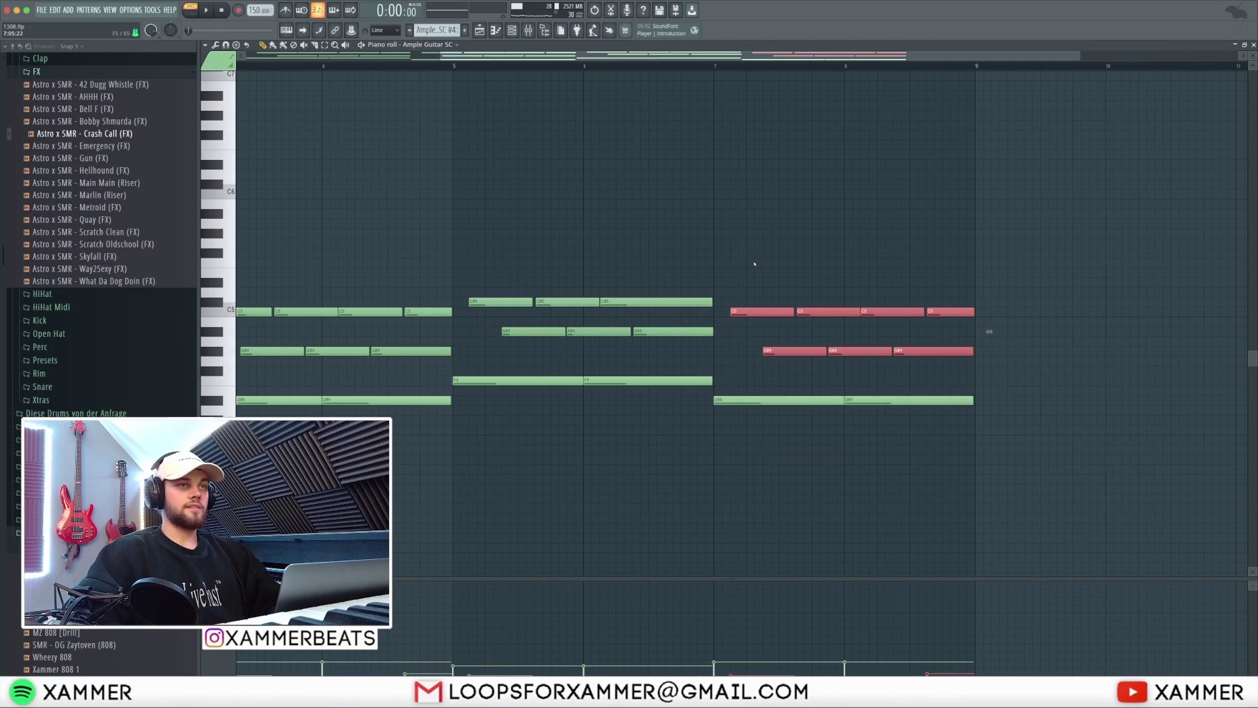
key(ctrl+Down)
key(ctrl+Up)
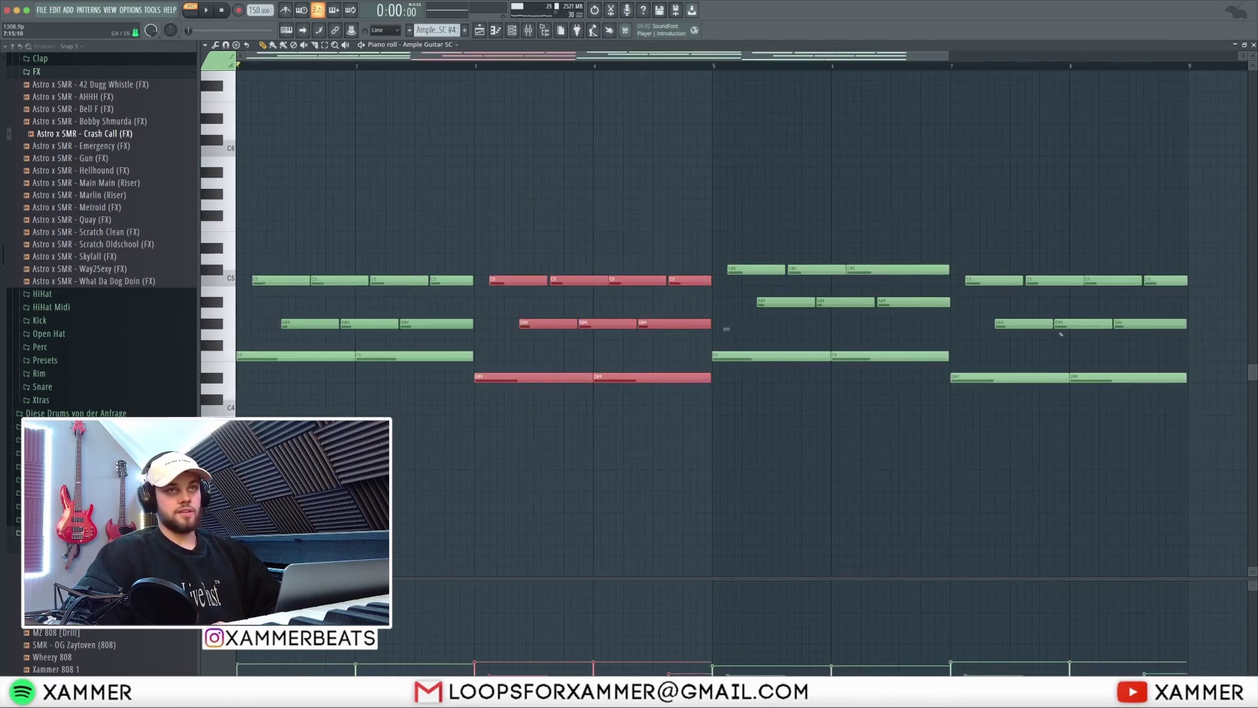
Highlight the last chord and the low root notes under the chords to examine the progression.
drag(1153, 439, 979, 220)
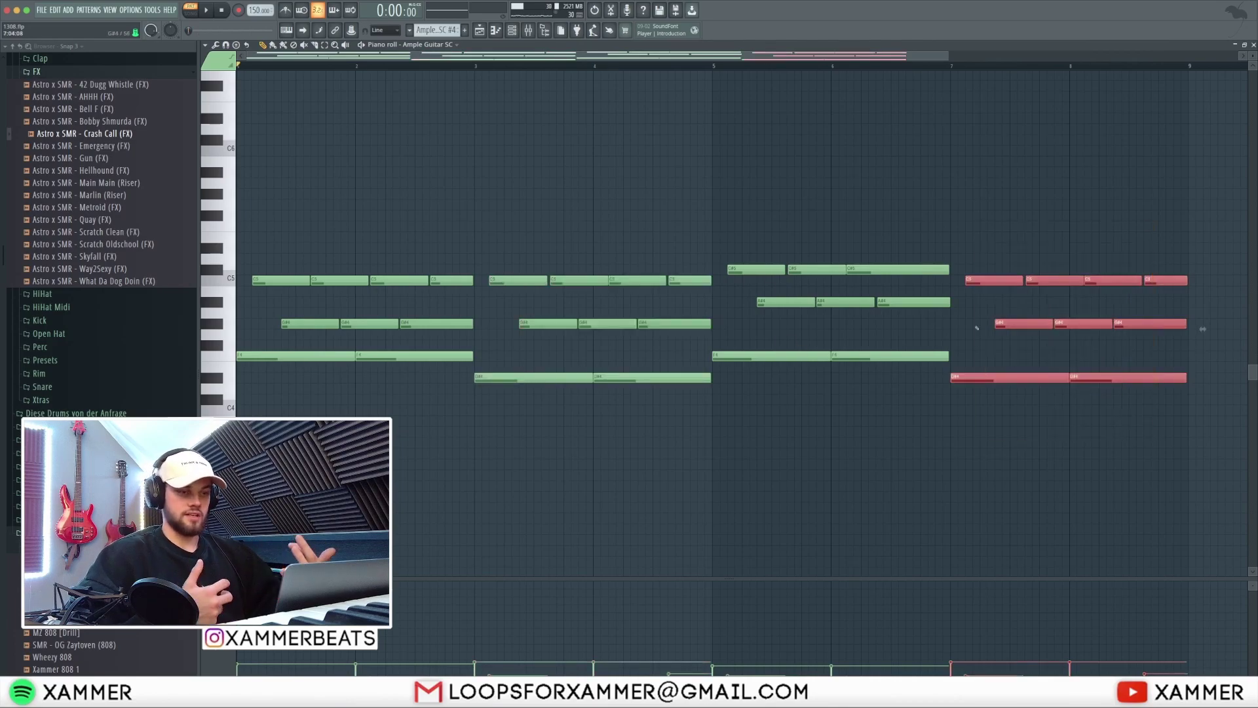
scroll(391, 356, up, 5)
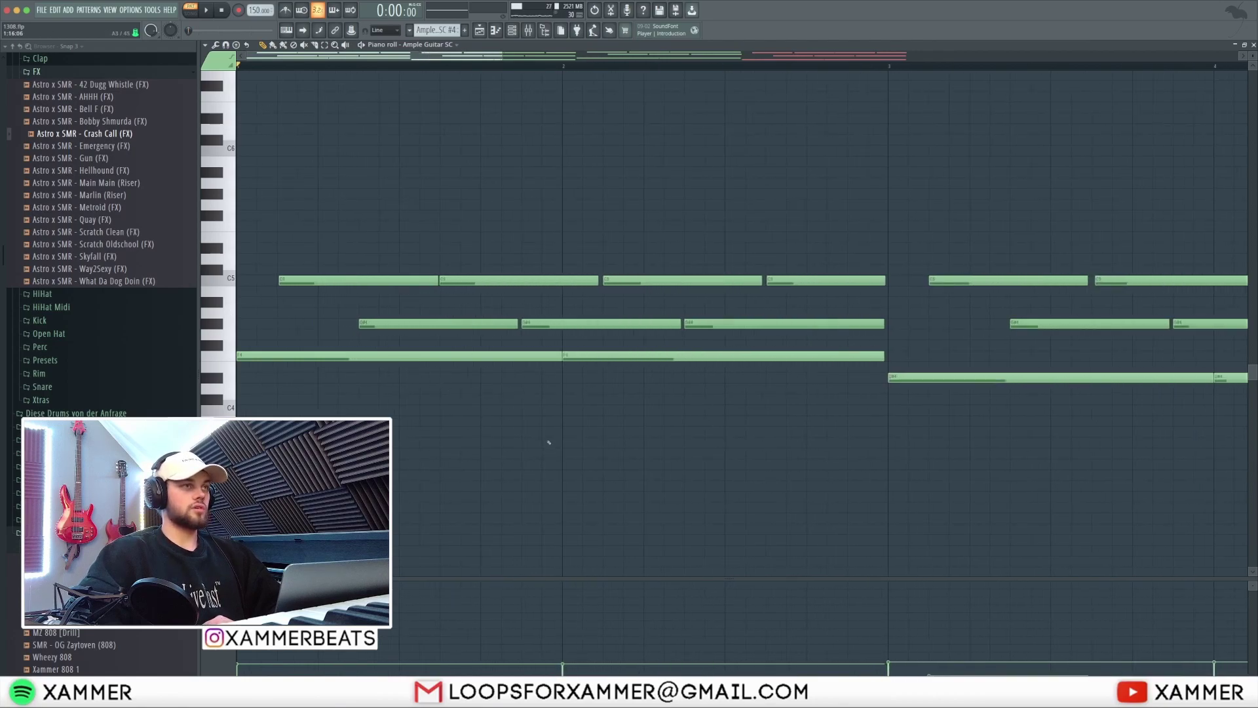
scroll(549, 443, down, 3)
scroll(555, 415, down, 4)
drag(610, 401, 320, 357)
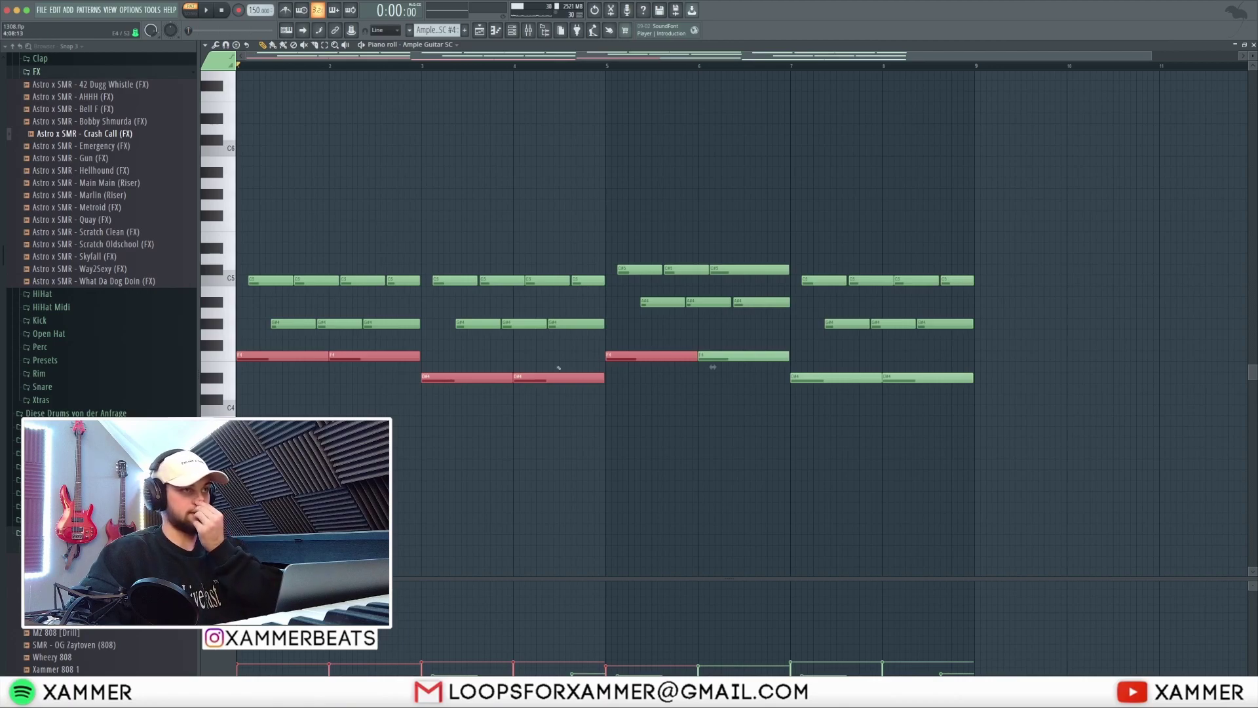
click(335, 357)
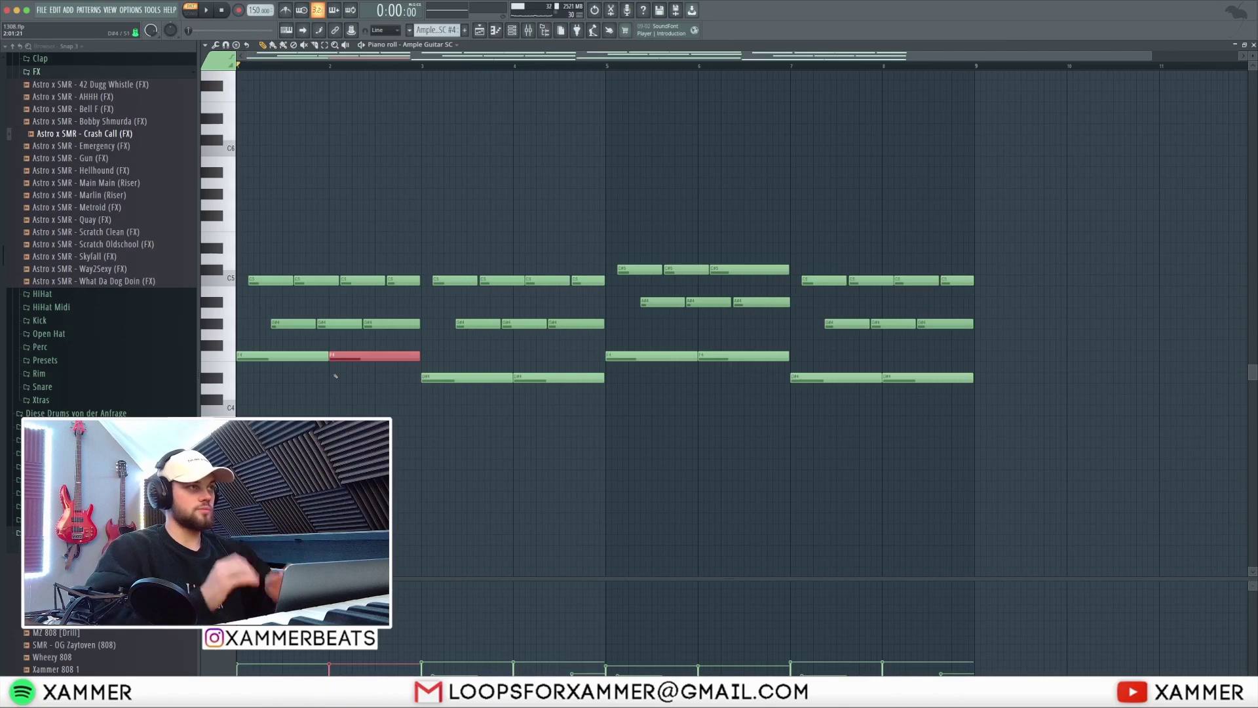
Highlight the upper notes of the first chord and play the chord pattern on its own.
drag(427, 335, 262, 205)
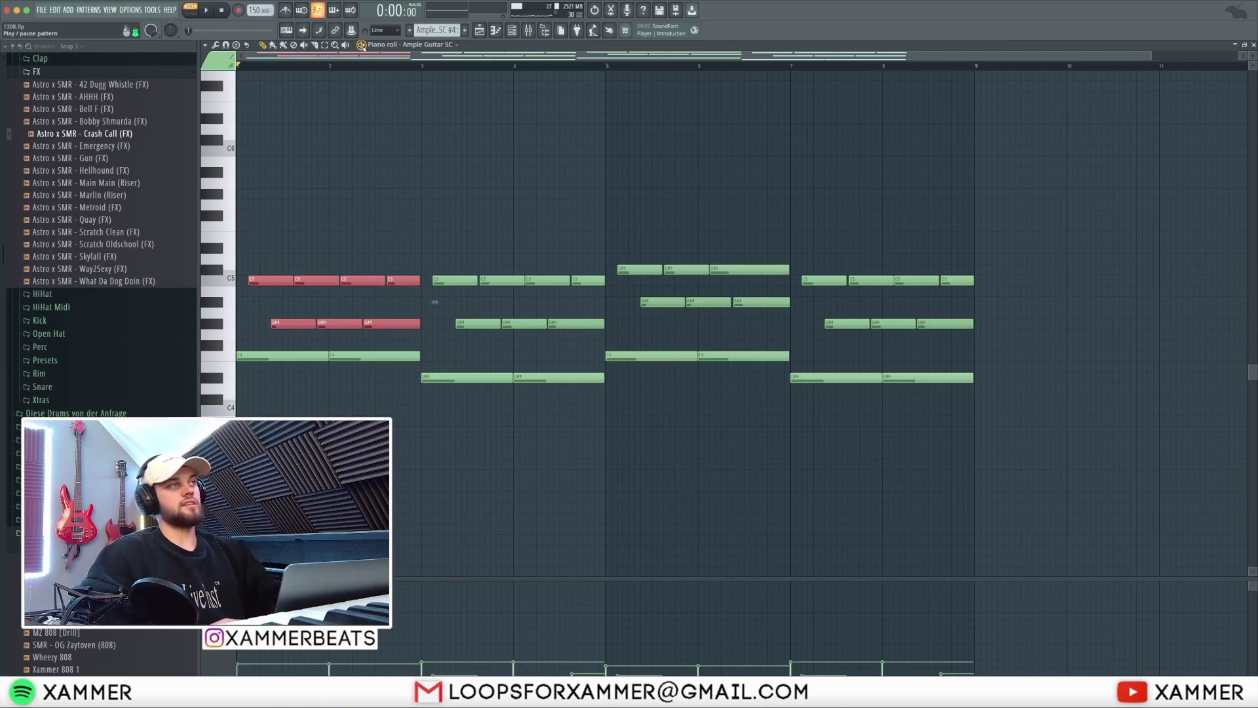
key(space)
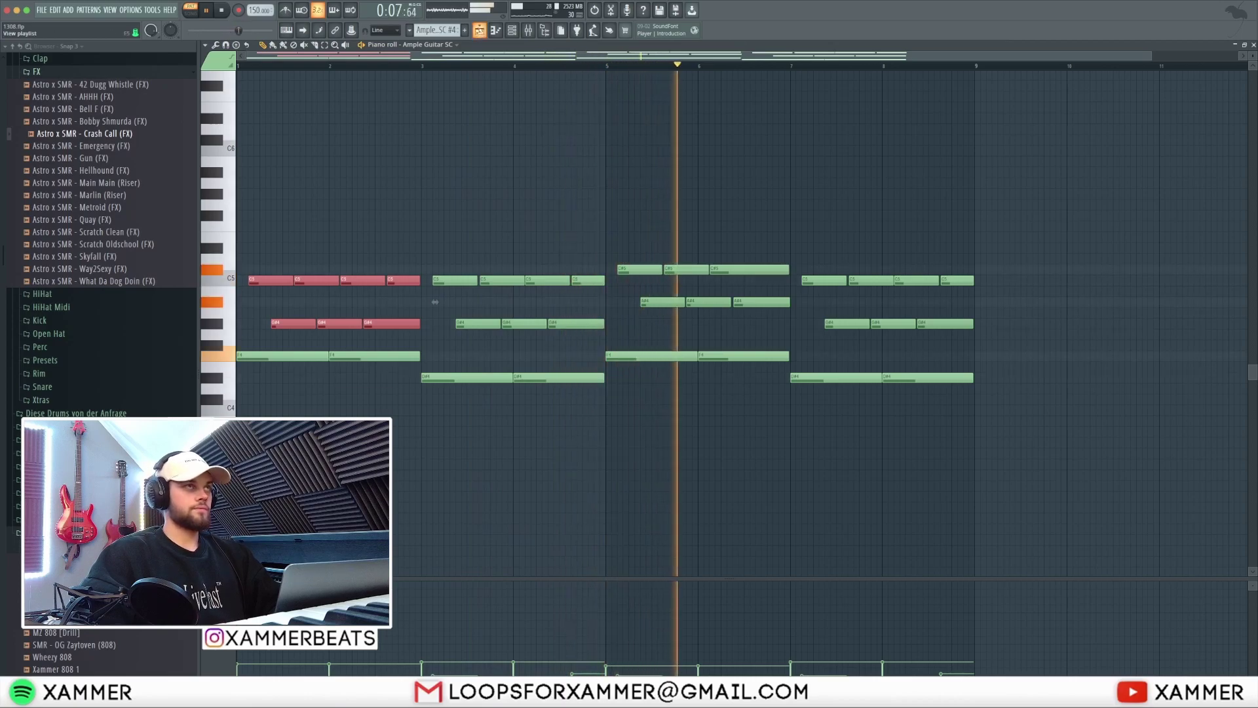
key(space)
Switch to song mode and play the full Ample Guitar SC pattern with melody and chords together in the piano roll.
click(479, 31)
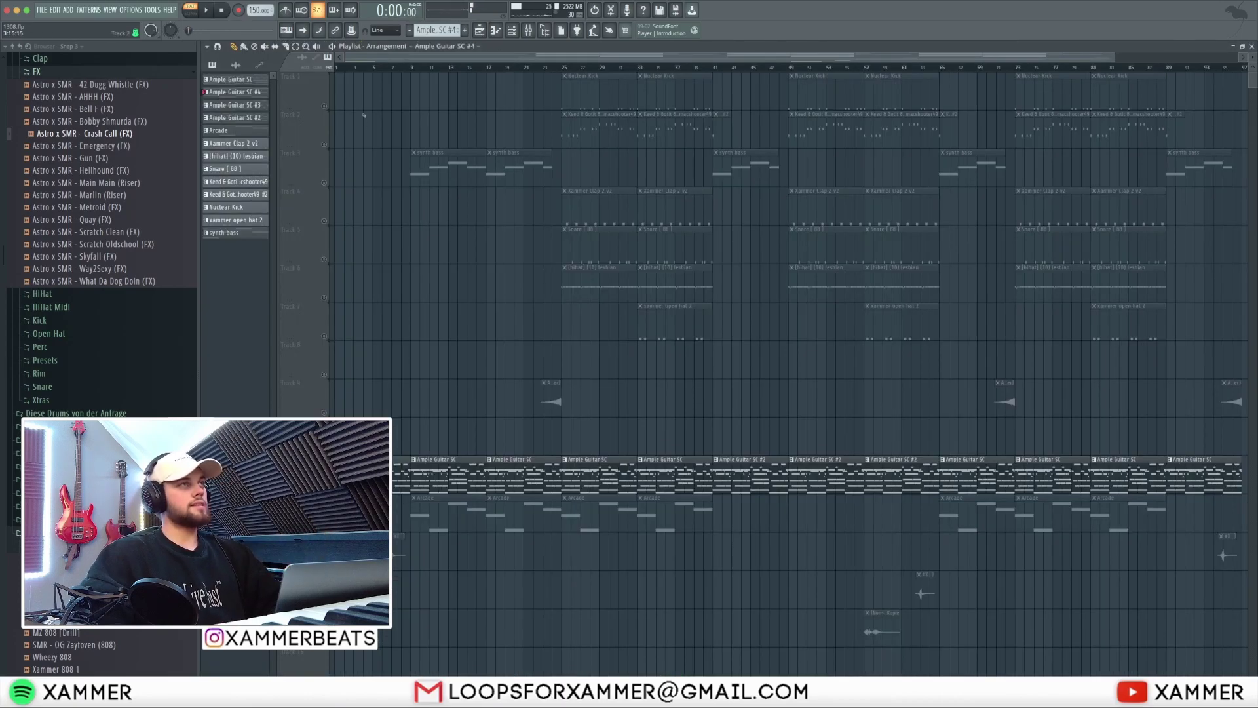
key(l)
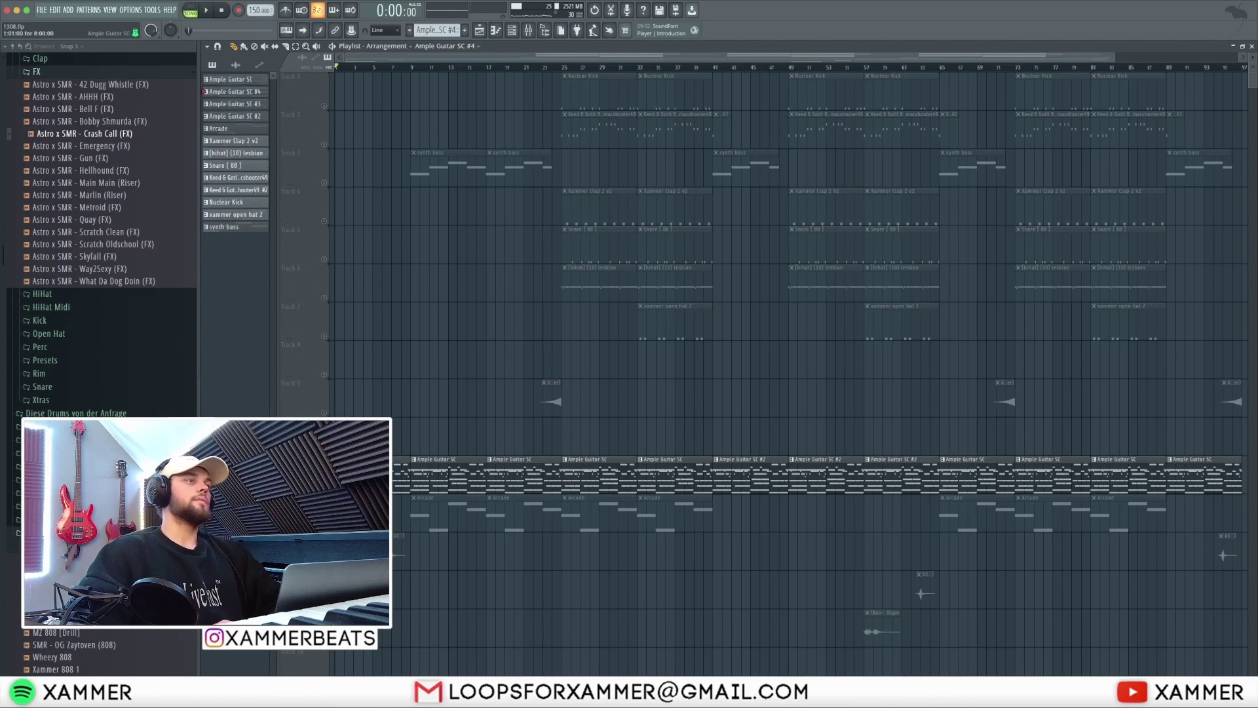
double_click(370, 477)
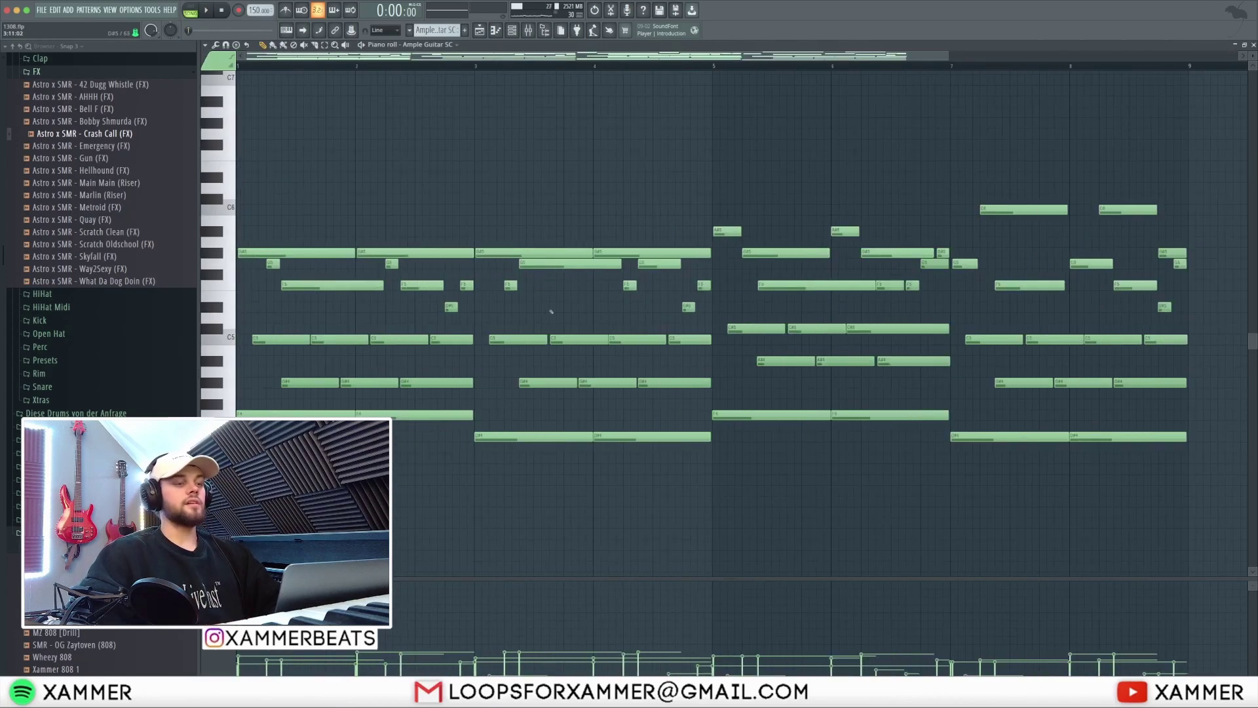
key(space)
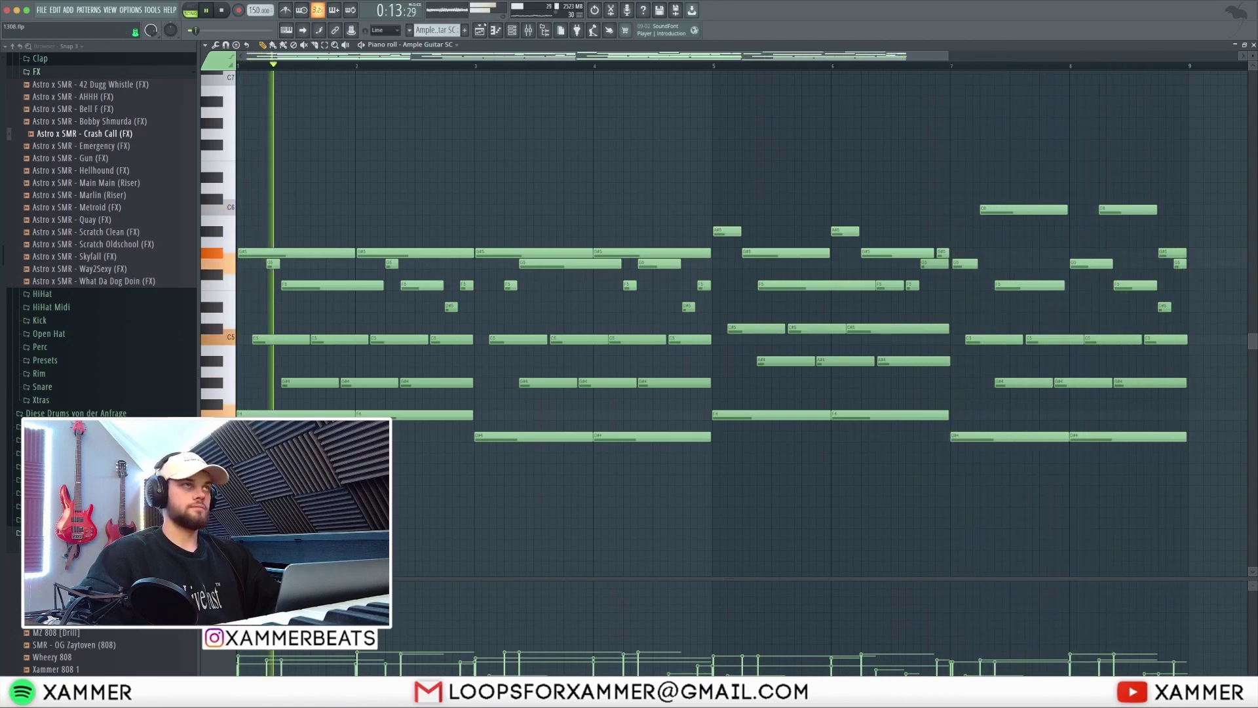
key(space)
Show the Ample Guitar SC channel's effects in the mixer and open its CLA-76 Stereo compressor.
click(481, 31)
scroll(425, 359, down, 2)
scroll(425, 360, up, 5)
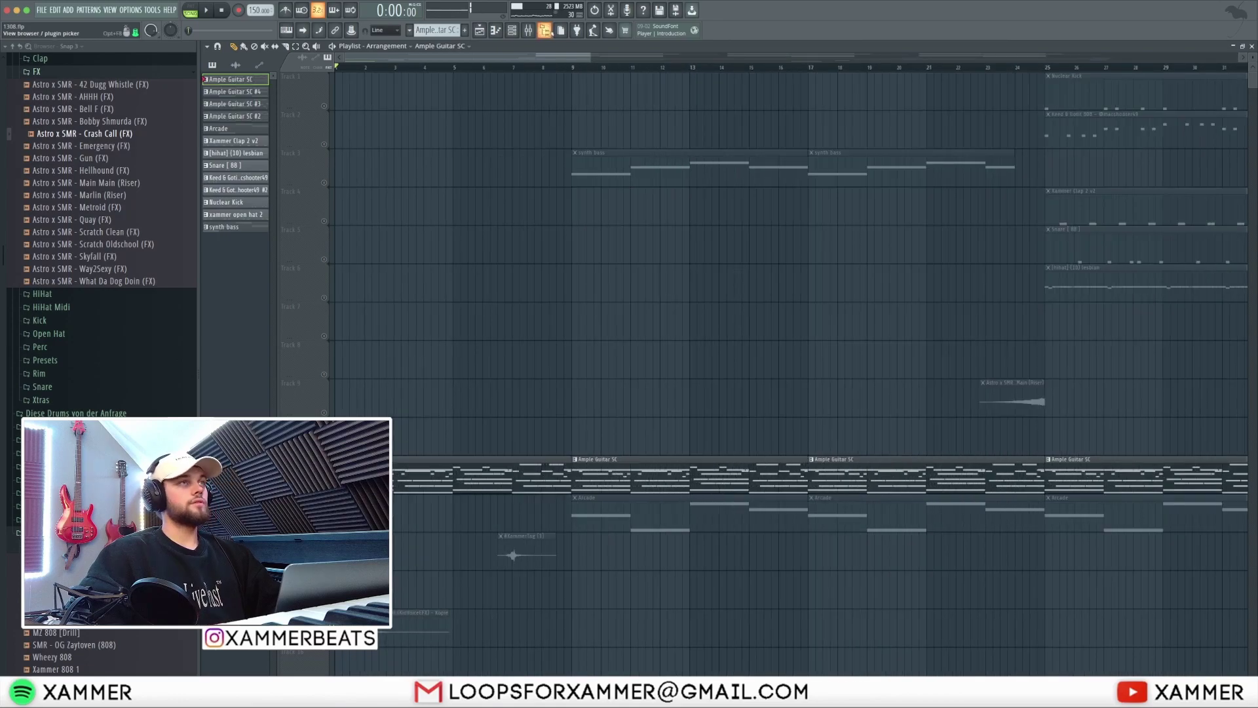
click(528, 30)
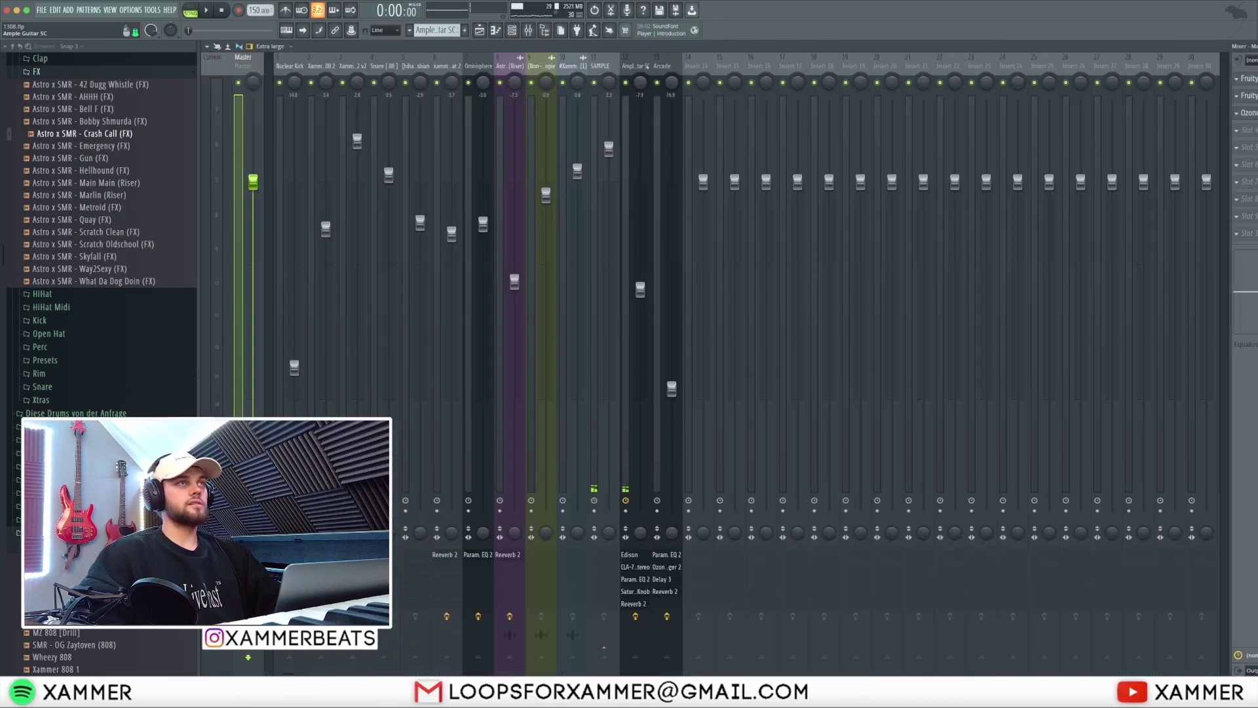
double_click(767, 48)
click(1203, 96)
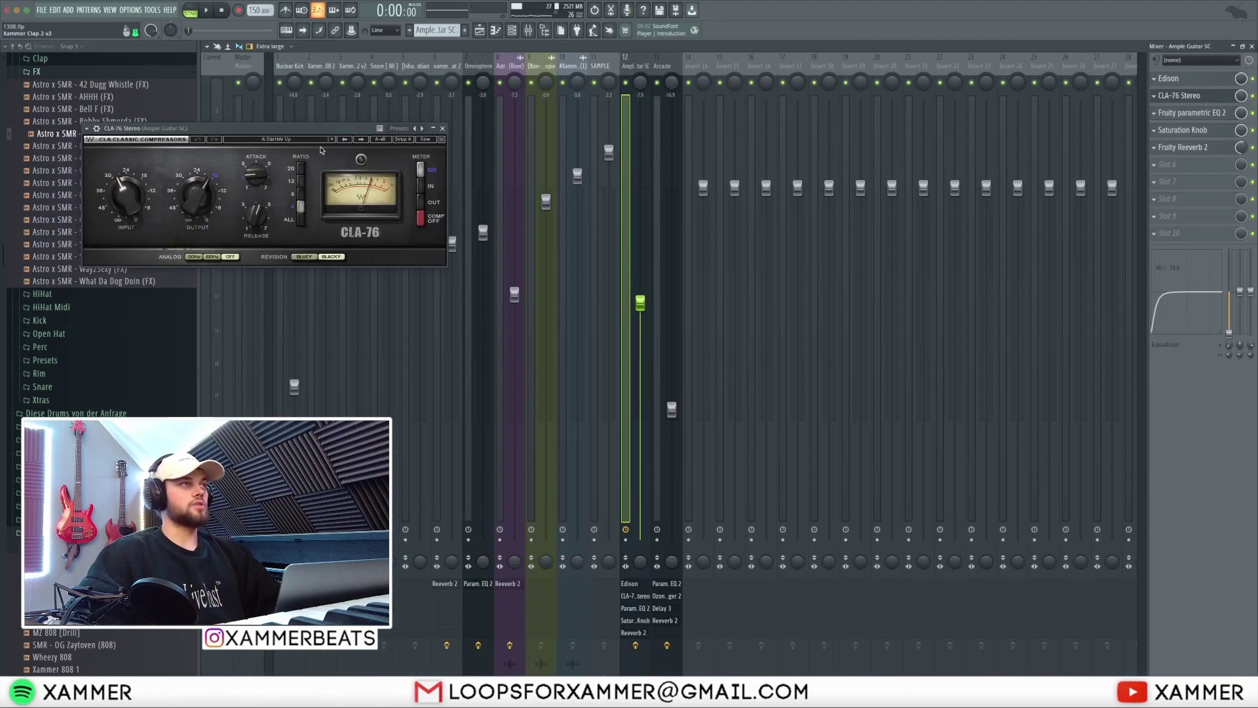
Show the Fruity parametric EQ 2 on the guitar's mixer channel and close the CLA-76 compressor.
drag(301, 128, 383, 134)
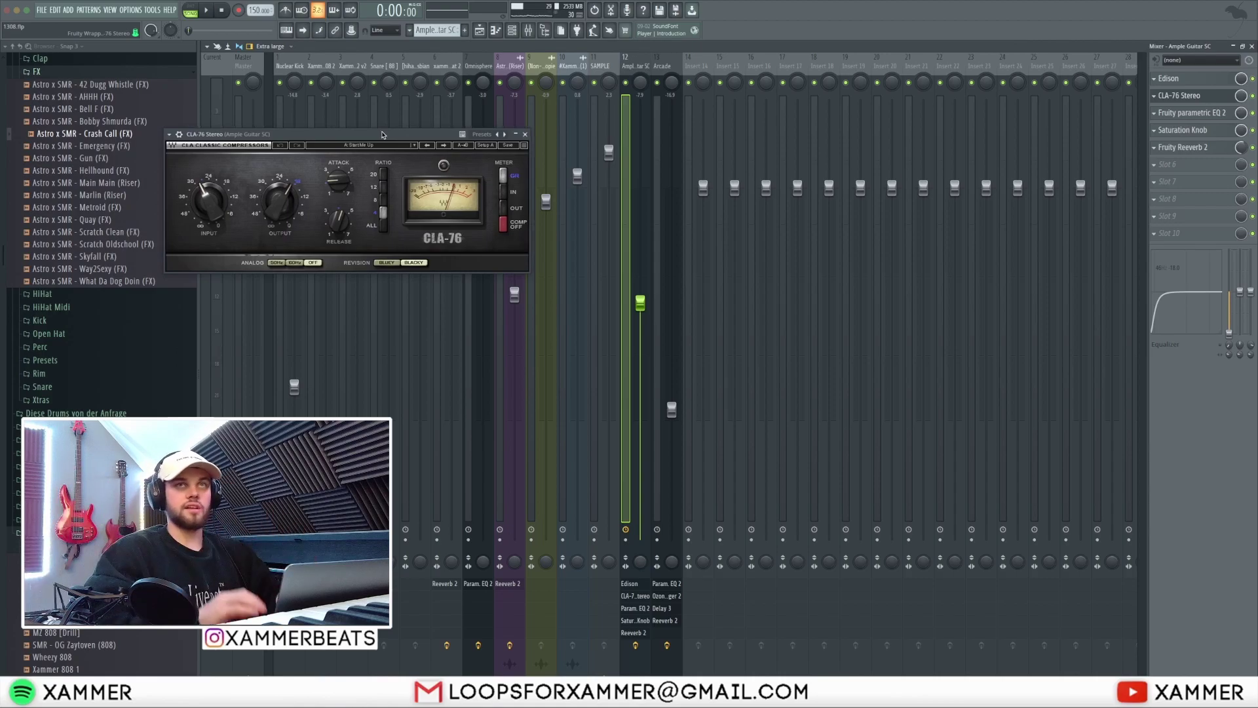
click(1192, 113)
click(525, 134)
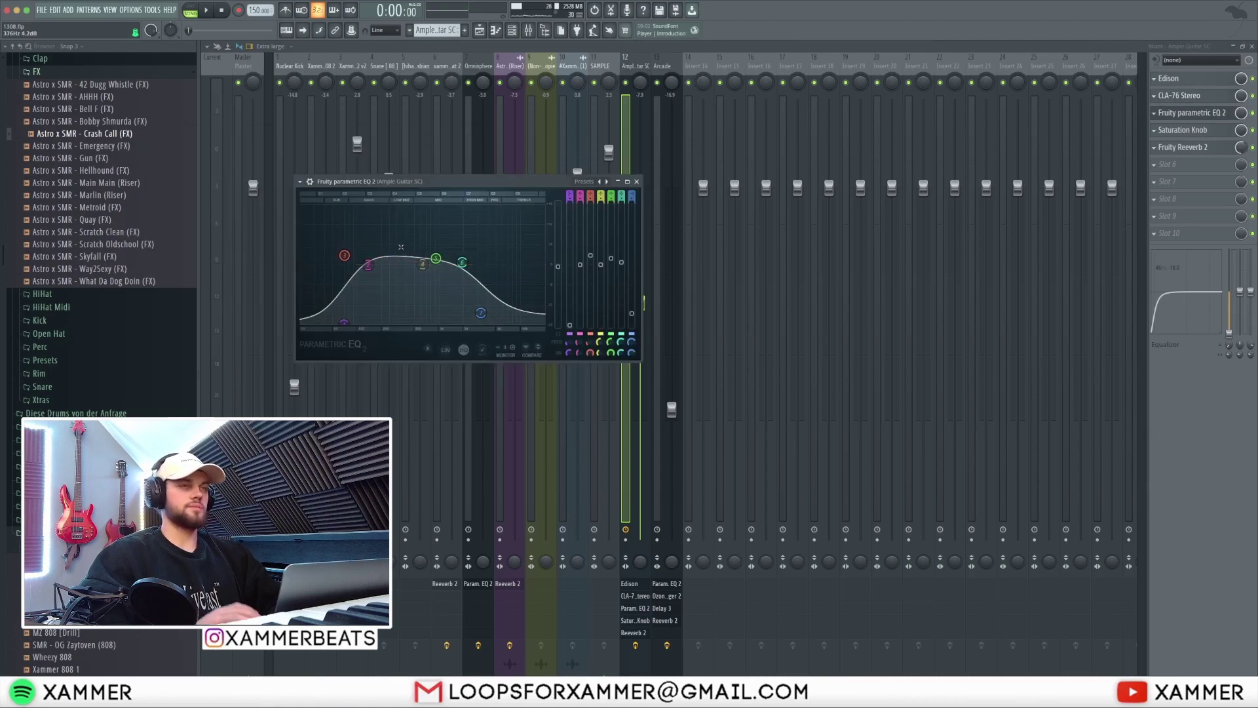
View the Ample Guitar SC instrument from the channel rack, close it, and return to the guitar channel's EQ curve.
click(511, 30)
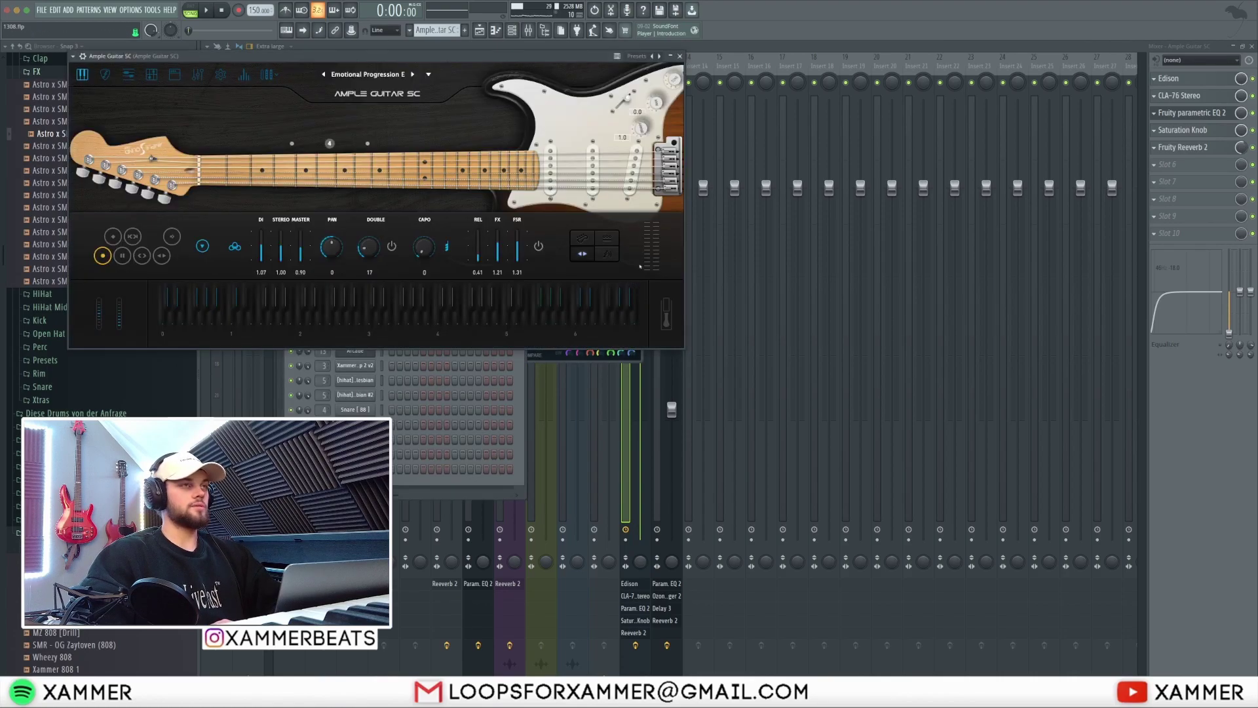
drag(600, 58, 1038, 141)
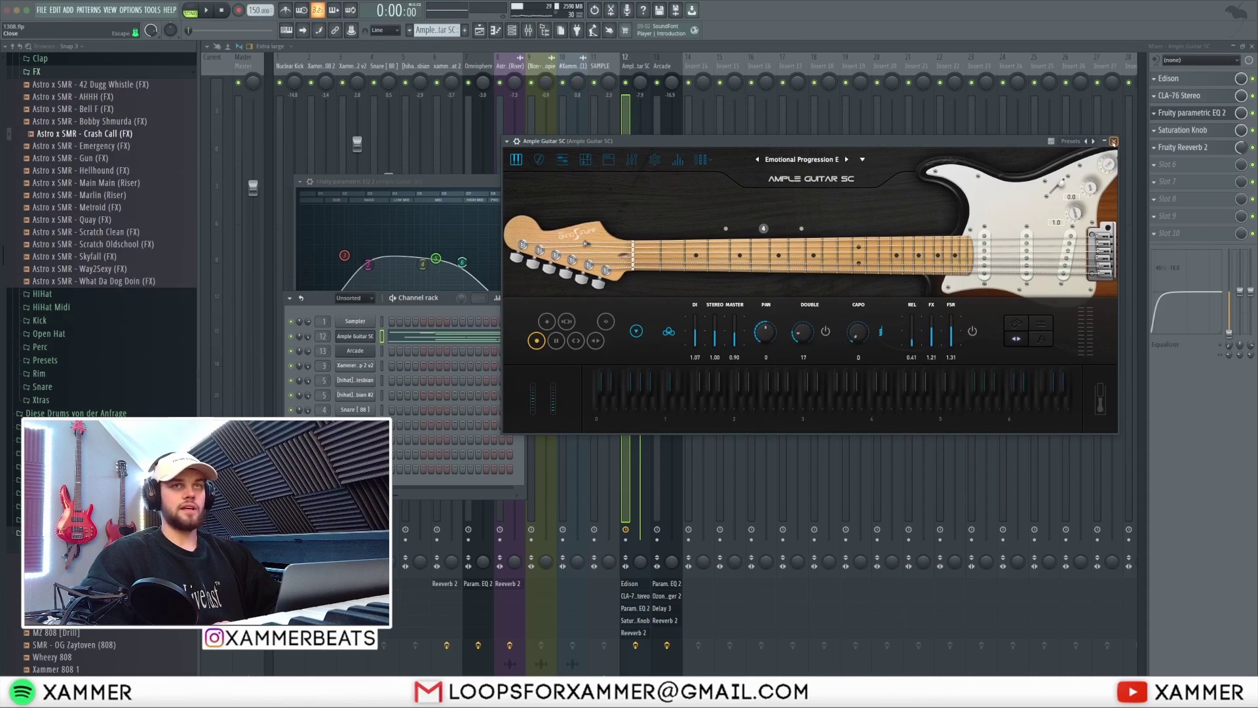
click(1113, 142)
click(521, 299)
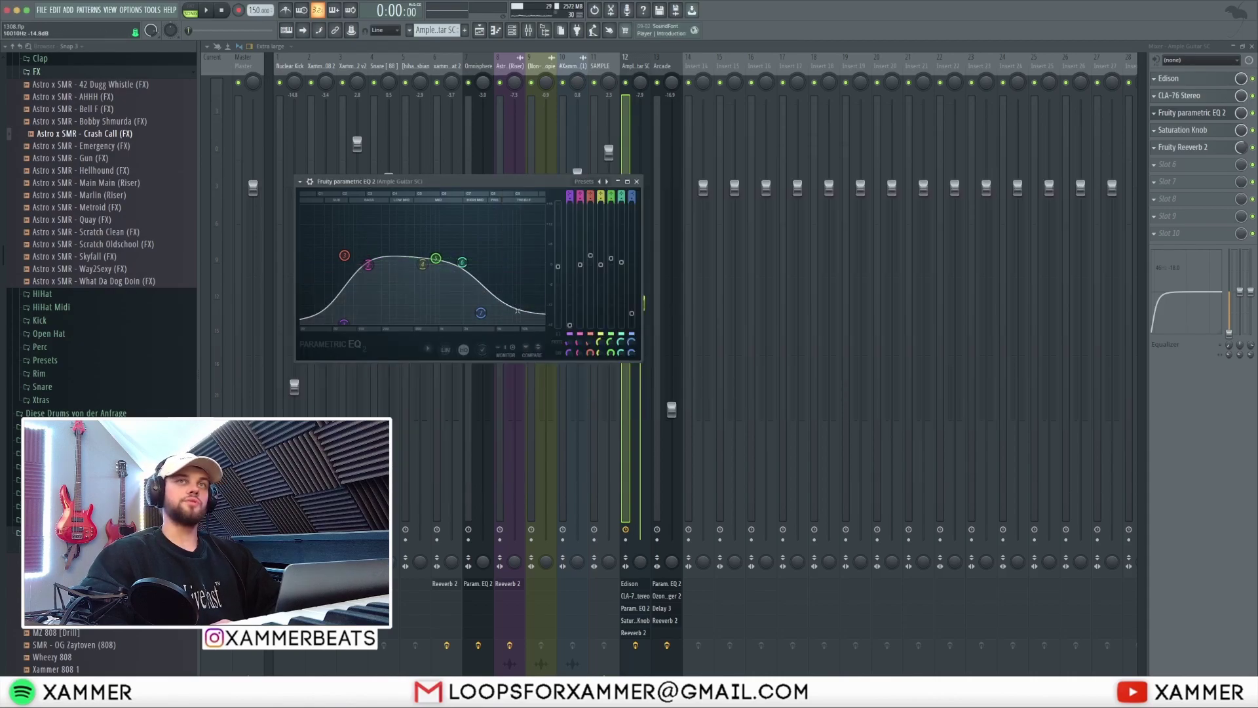
Show the Saturation Knob and Fruity Reeverb 2 settings on the guitar's mixer channel.
click(1176, 130)
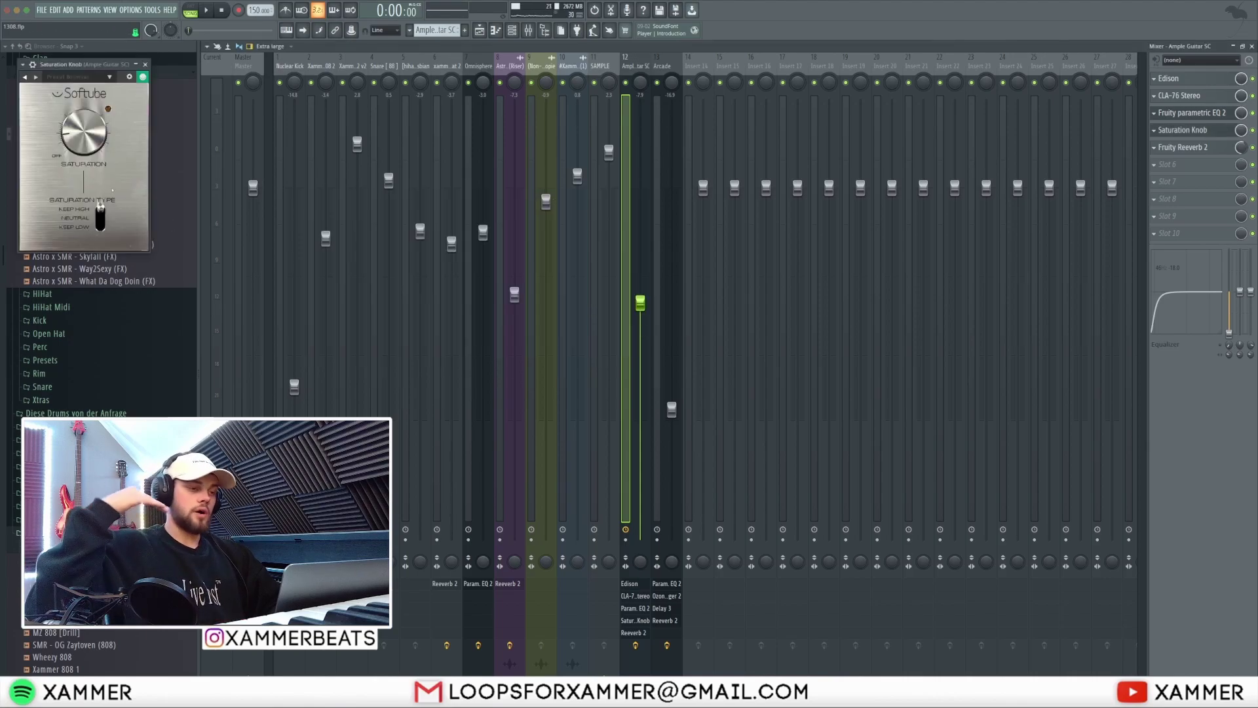
drag(60, 59, 163, 80)
click(1182, 147)
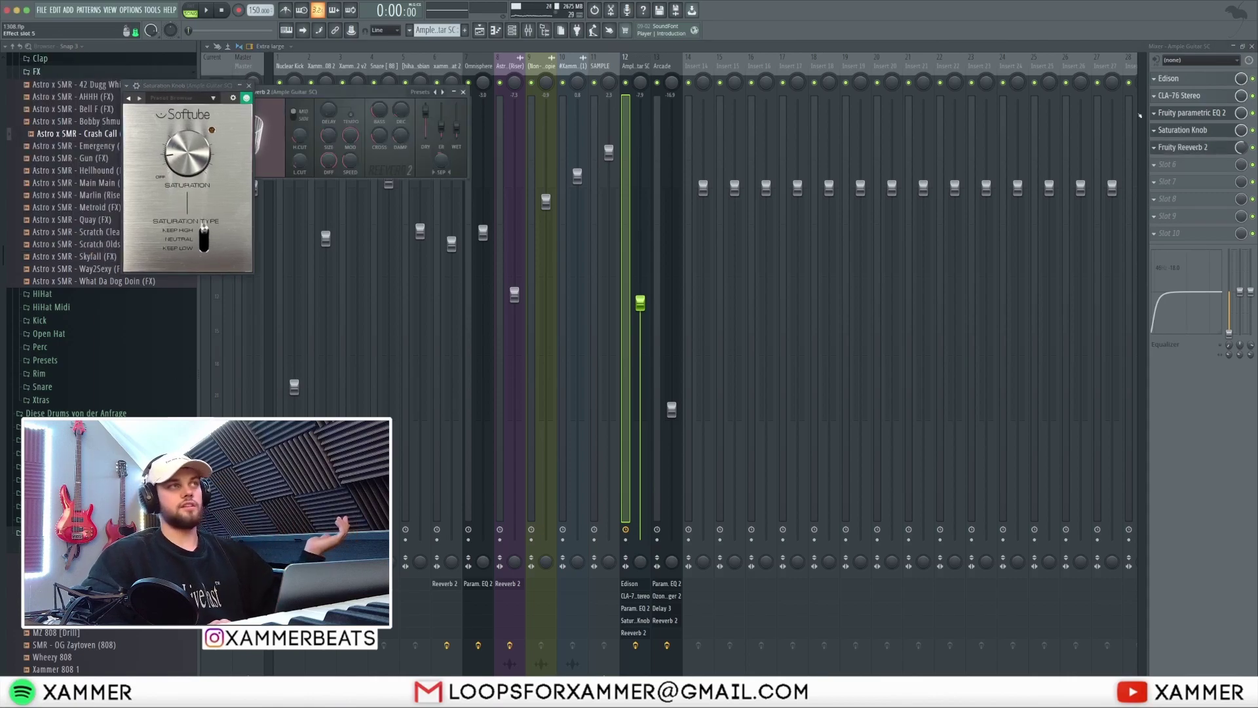
drag(393, 96, 484, 96)
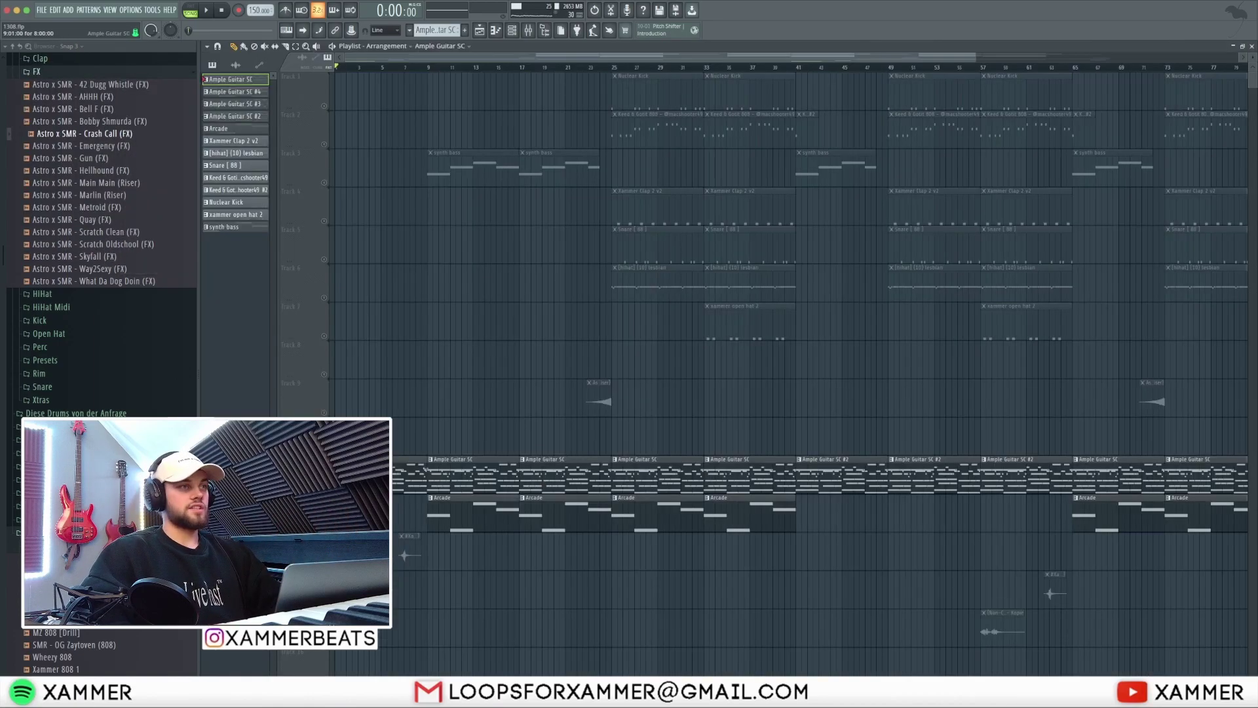
Set the song position to bar 9 in the playlist and open the Arcade pattern in the piano roll.
click(428, 68)
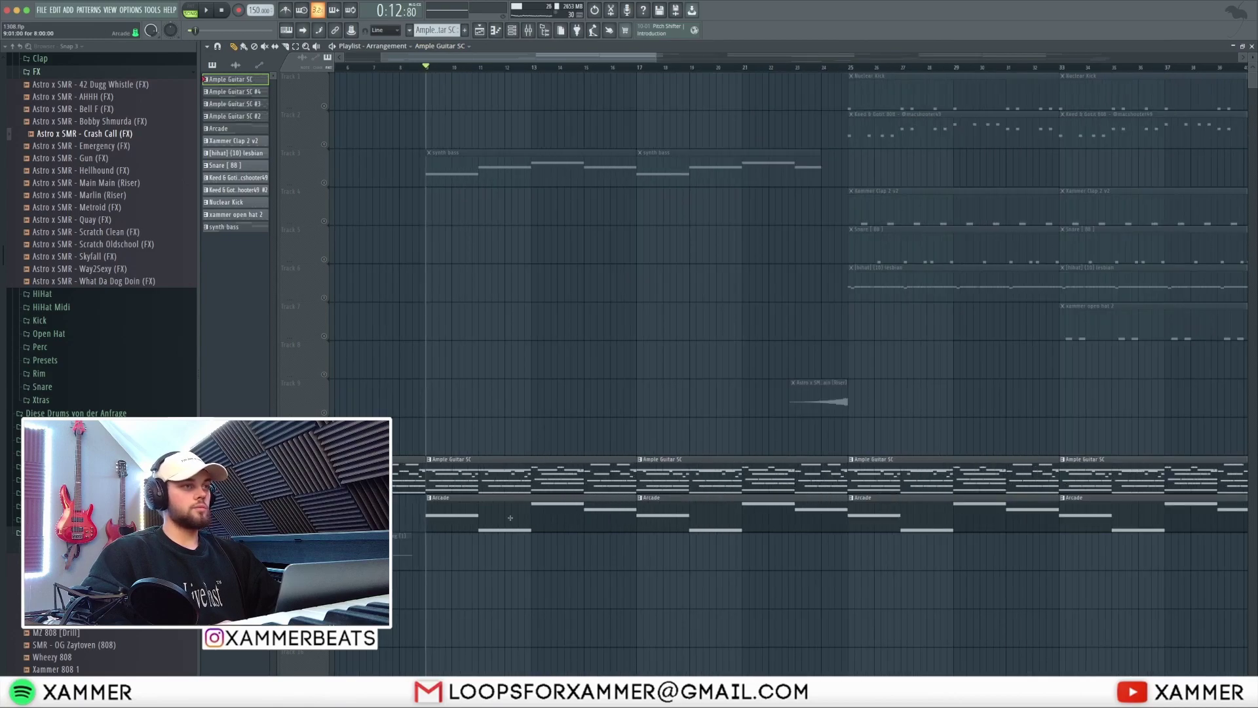
double_click(499, 498)
scroll(500, 497, left, 1)
scroll(500, 498, down, 2)
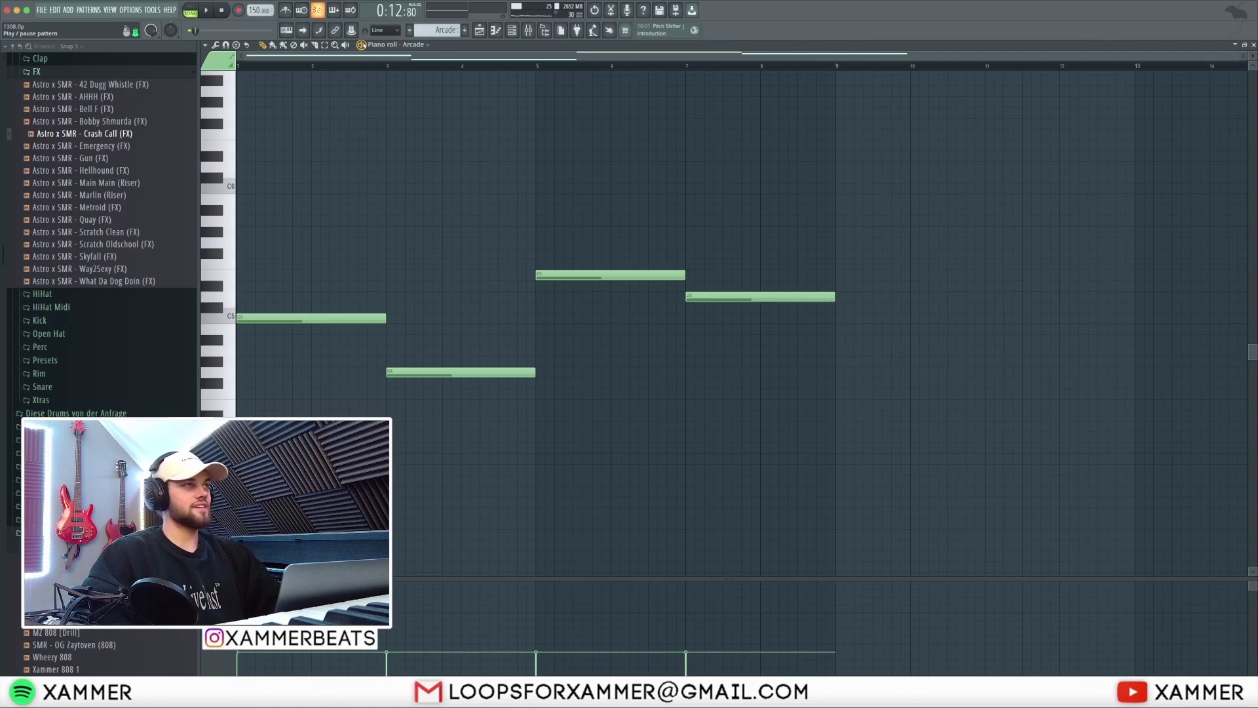
Play the song from bar 9 with the Arcade pattern's notes in view, and stop playback.
click(479, 30)
key(space)
double_click(491, 495)
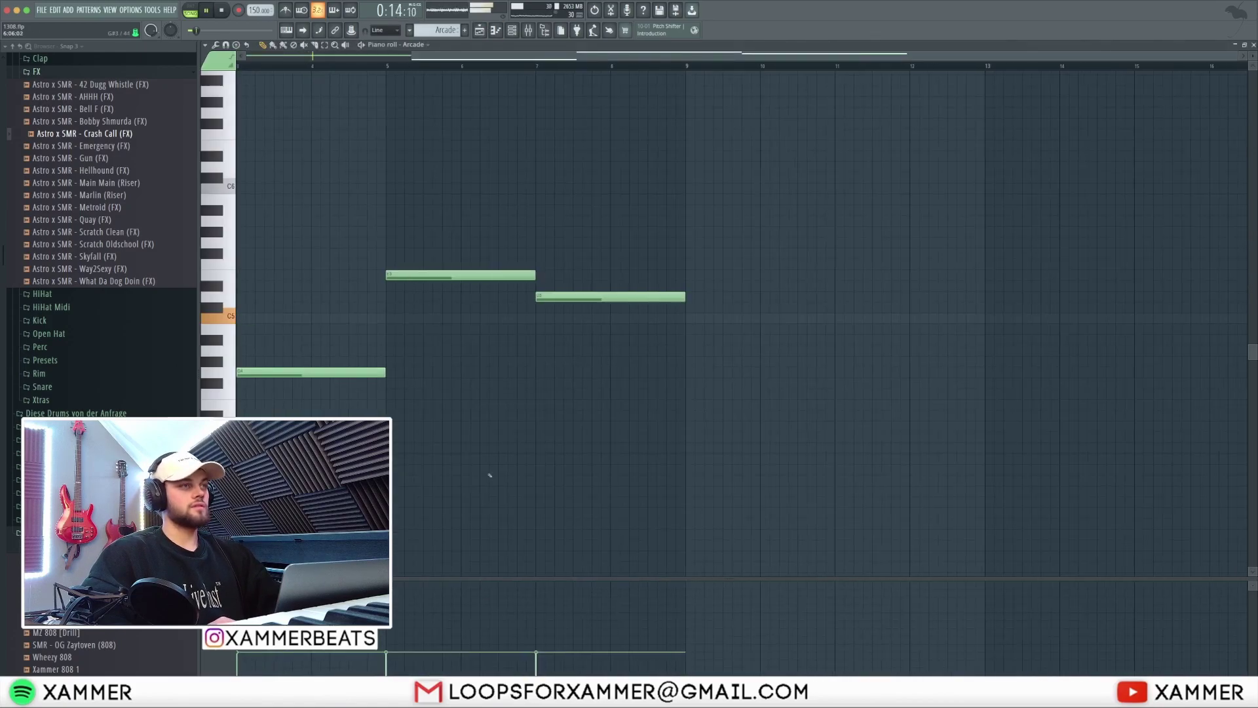
scroll(523, 326, down, 2)
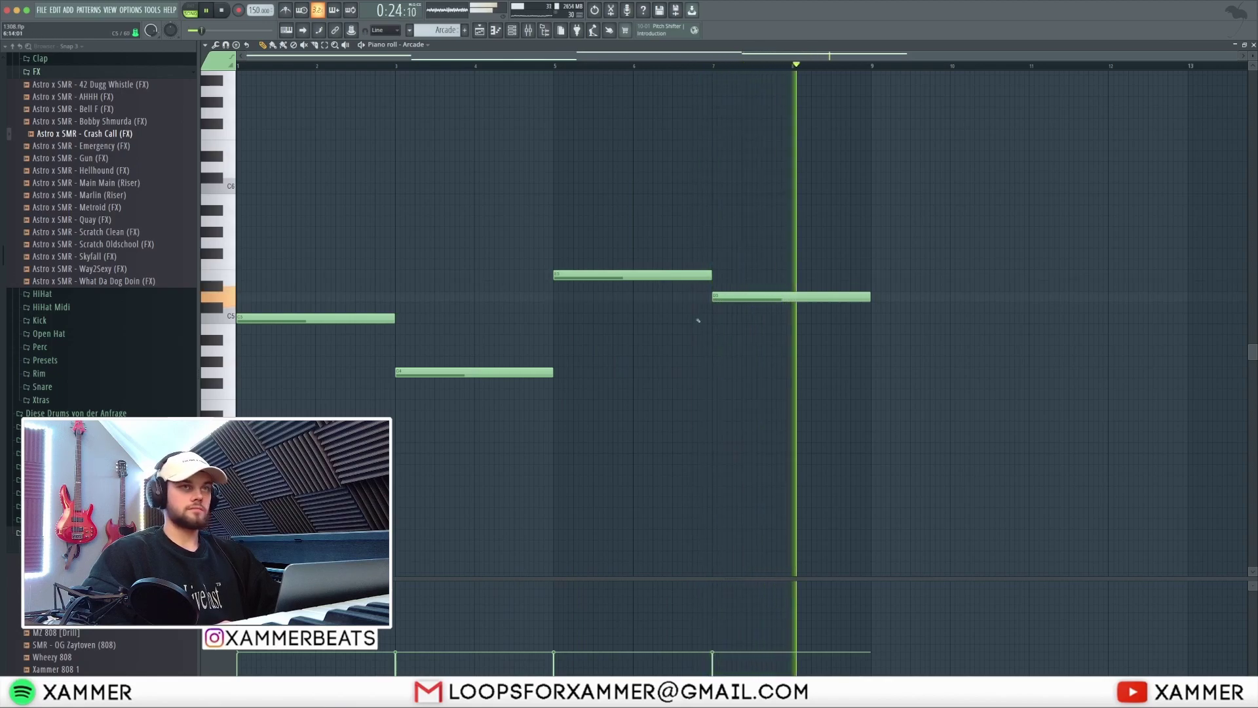
key(space)
Bring up the channel rack, place it clear of the notes, and highlight all four Arcade notes.
click(512, 30)
click(512, 30)
click(512, 30)
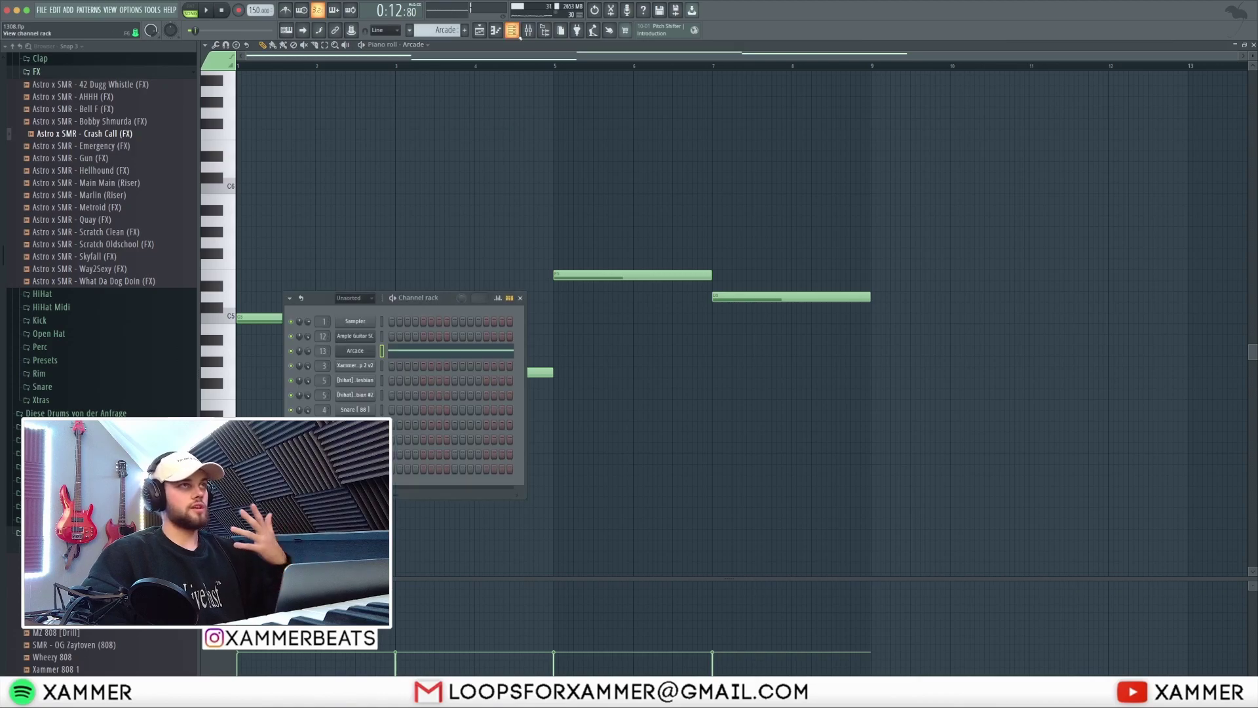
drag(421, 297, 914, 332)
drag(726, 398, 361, 90)
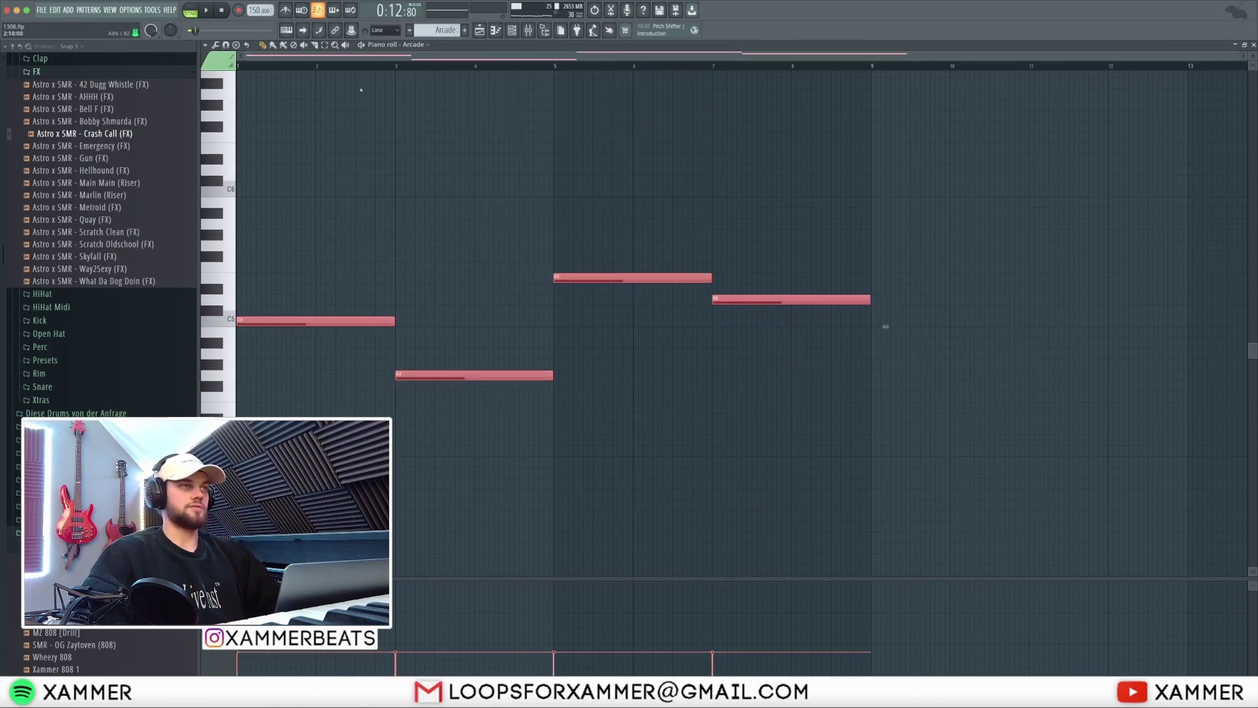
Open the Arcade instrument from the channel rack and reposition its window to show the Elevated preset.
key(F6)
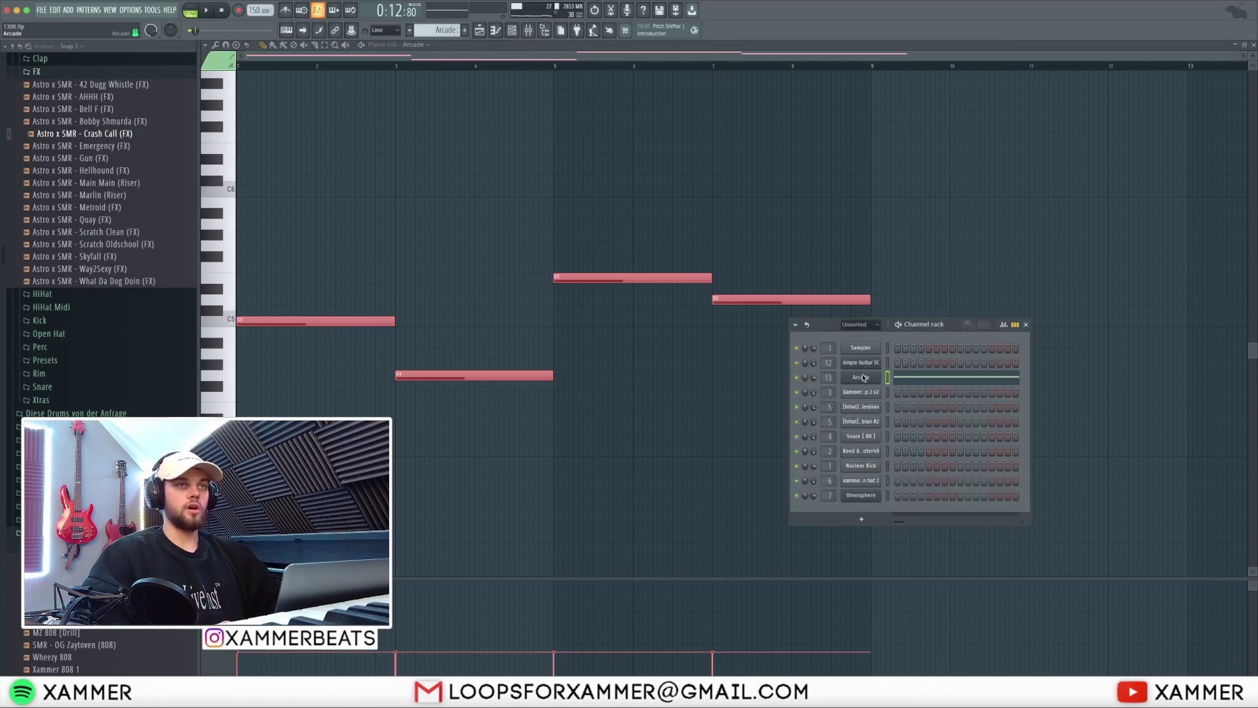
click(861, 377)
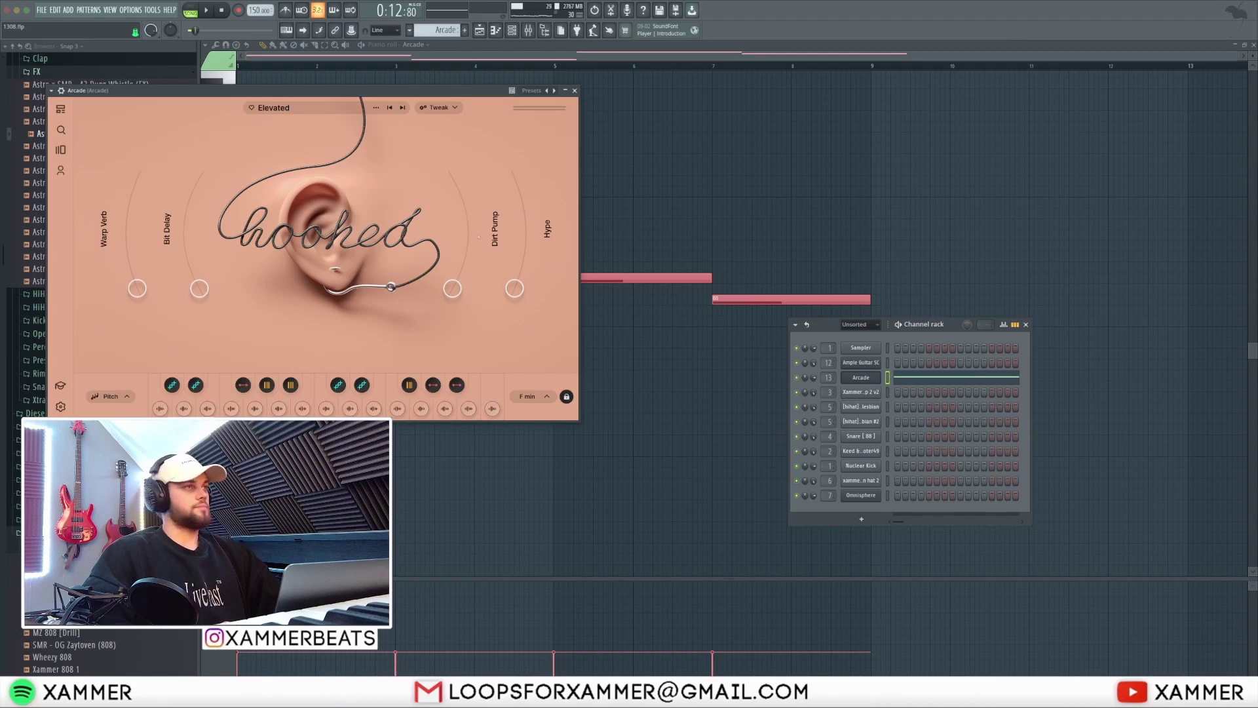
drag(296, 87, 480, 121)
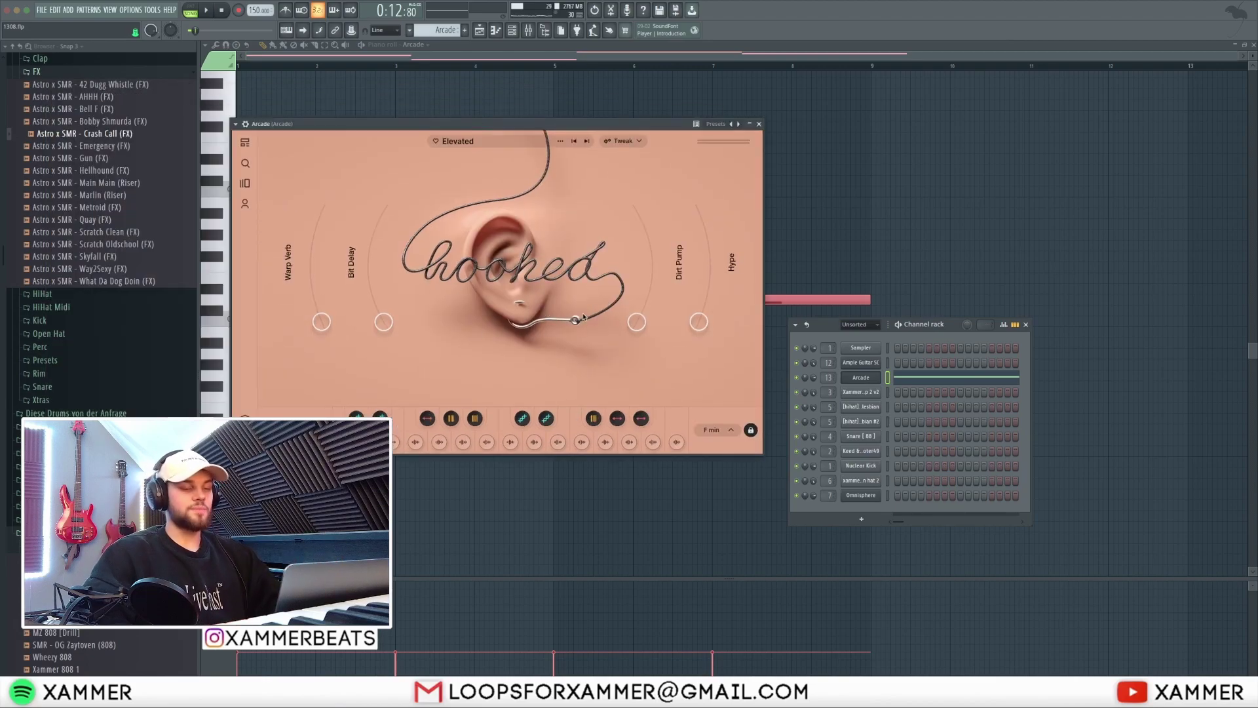
drag(470, 127, 478, 133)
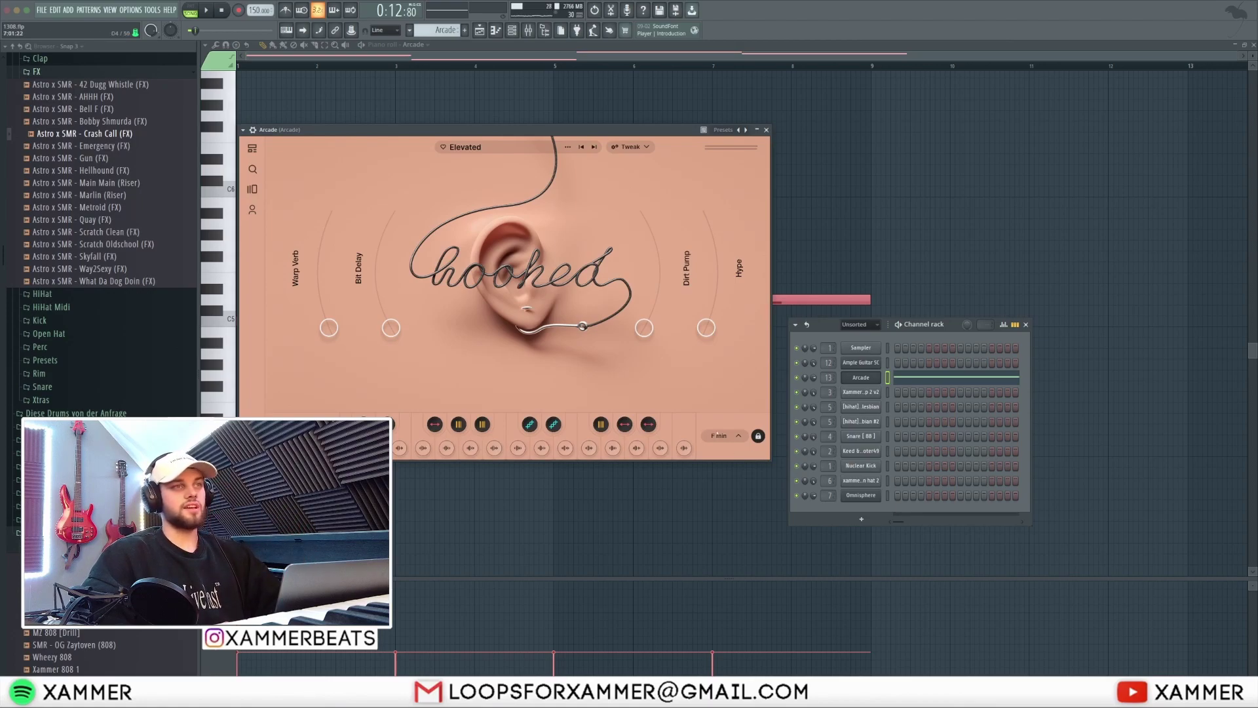
Show Arcade's session key and octave options and play the part twice from bar 9.
click(718, 434)
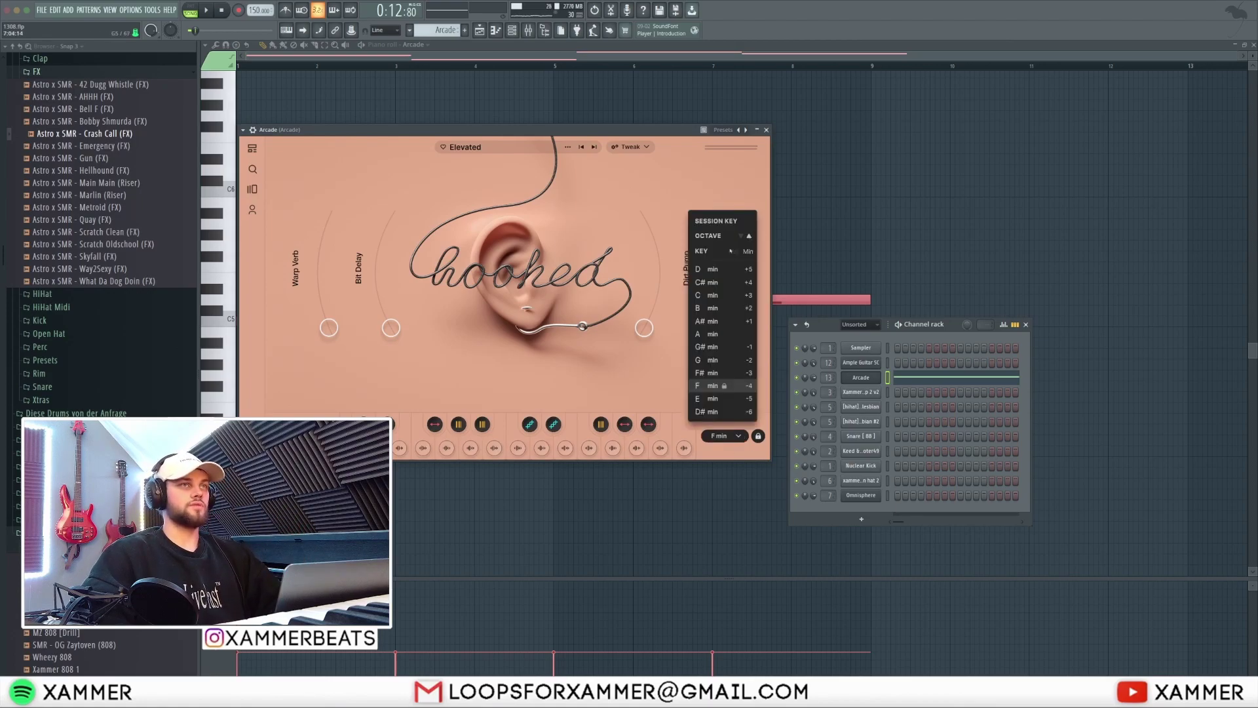
key(space)
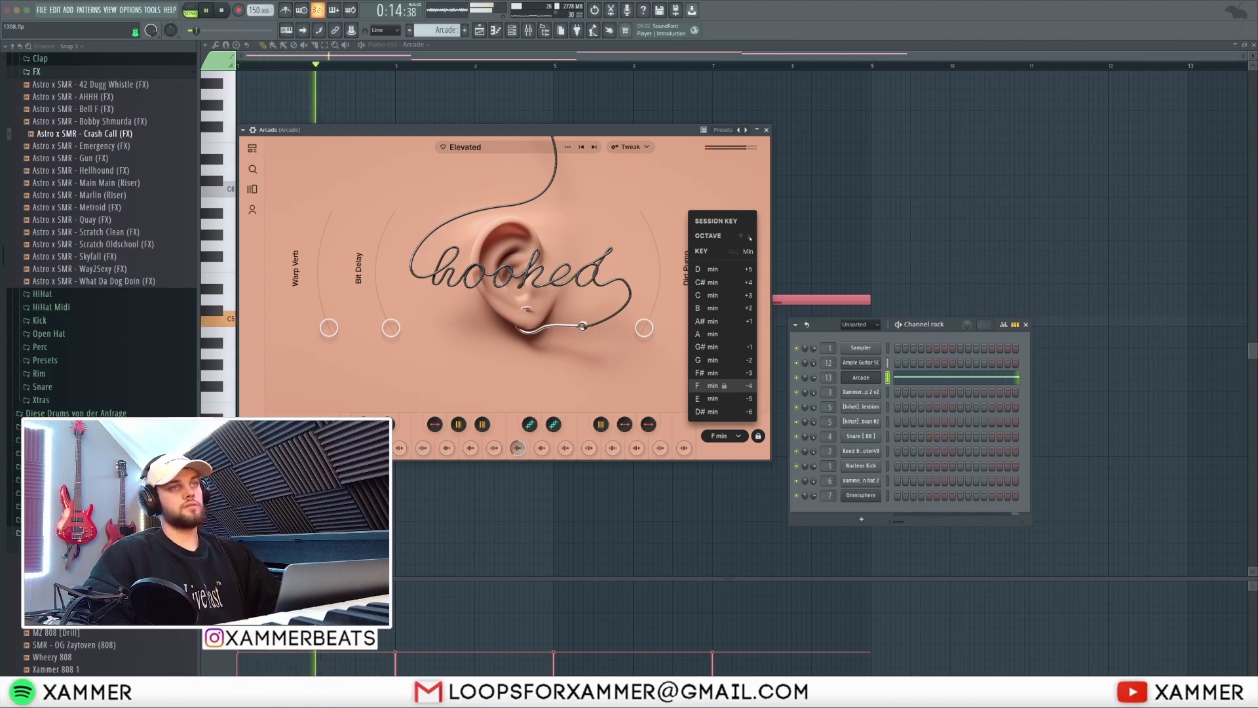
key(space)
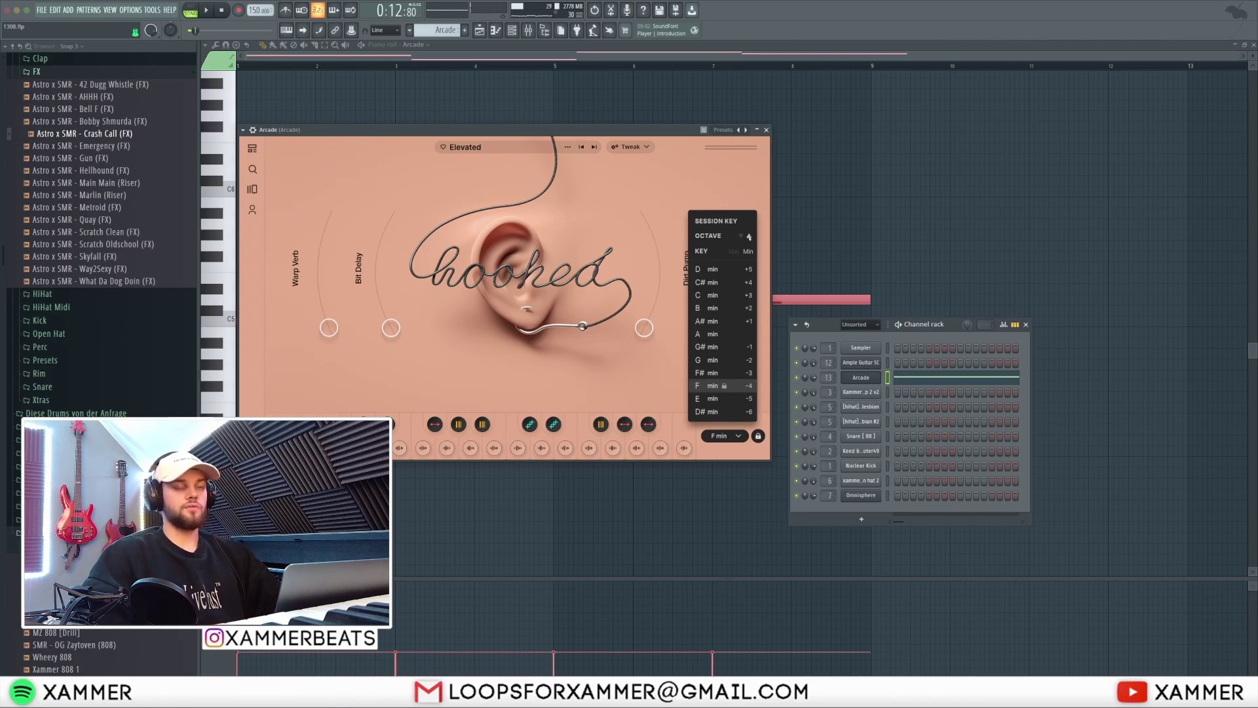
key(space)
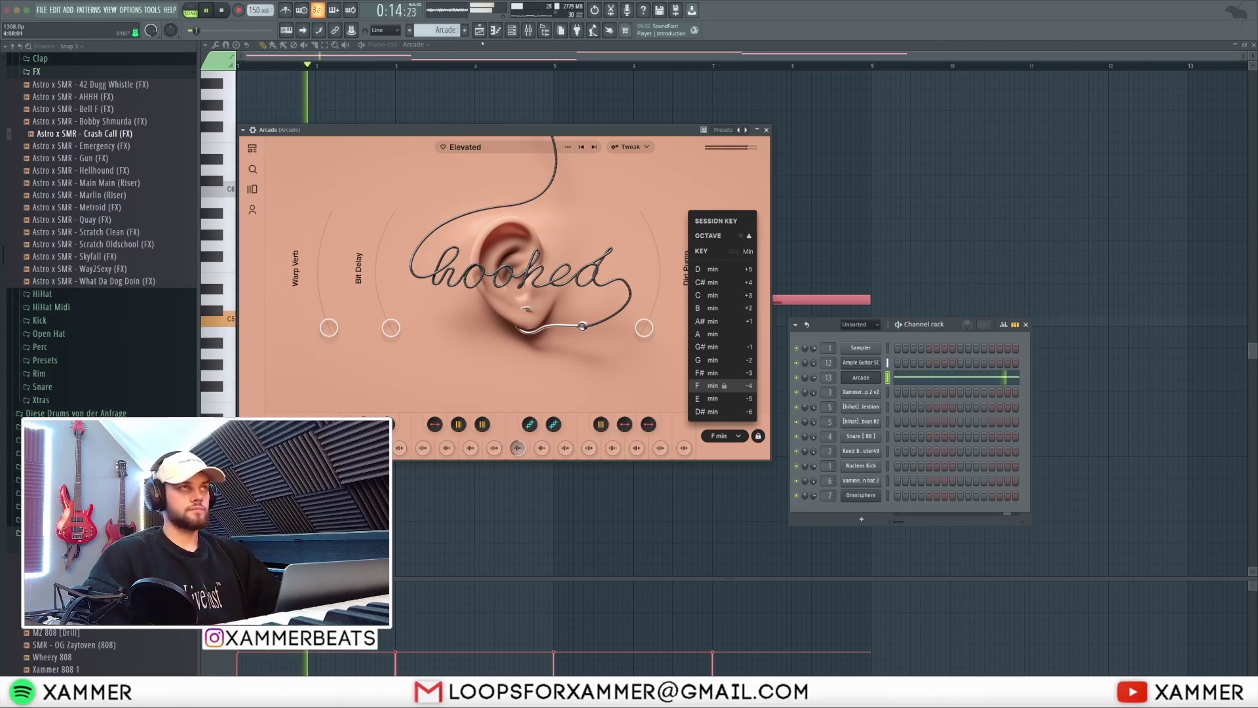
key(space)
Close the Arcade instrument and show the Fruity parametric EQ 2 on its mixer channel.
click(479, 32)
click(766, 130)
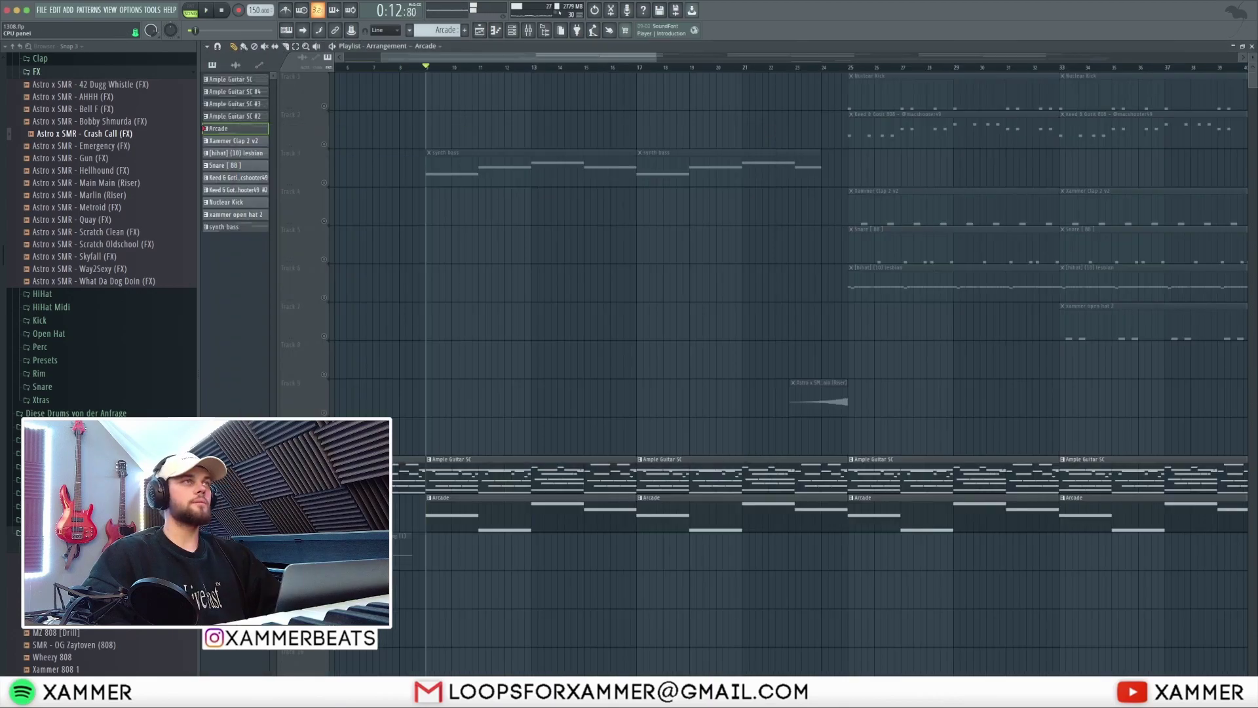
click(528, 30)
click(1204, 78)
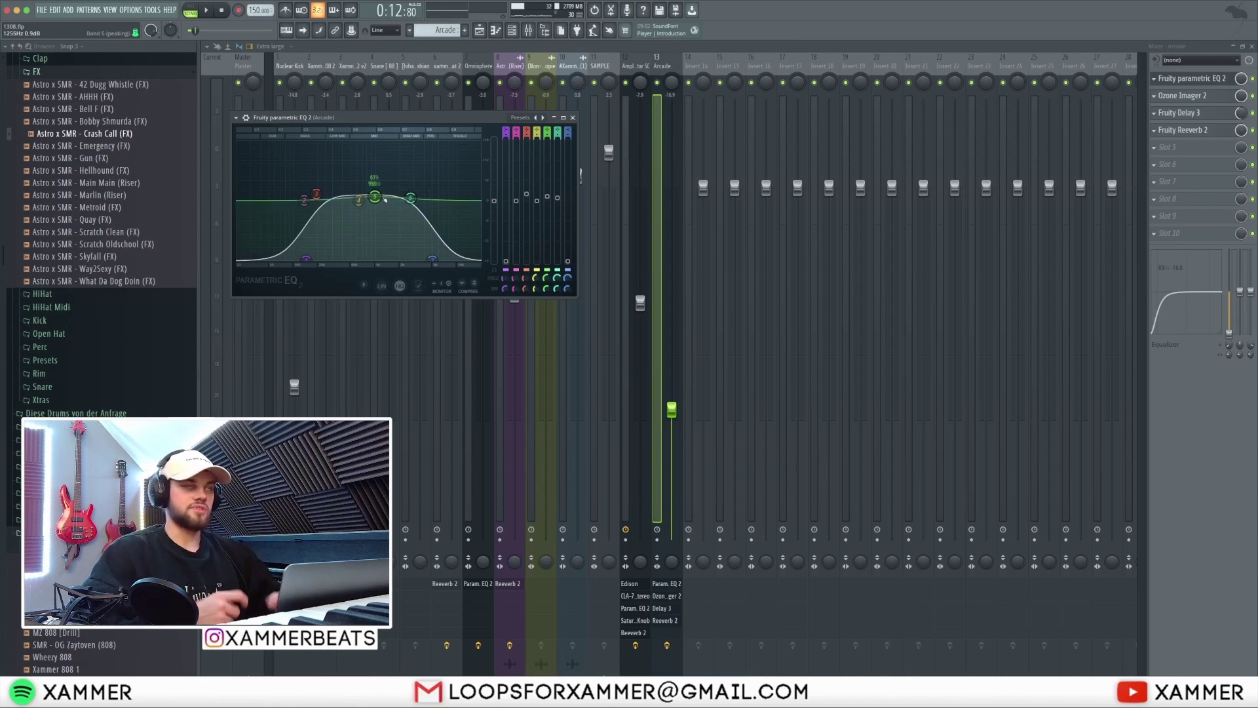
Close the EQ and view the Ozone Imager 2 settings on the Arcade channel.
click(1187, 79)
click(1184, 96)
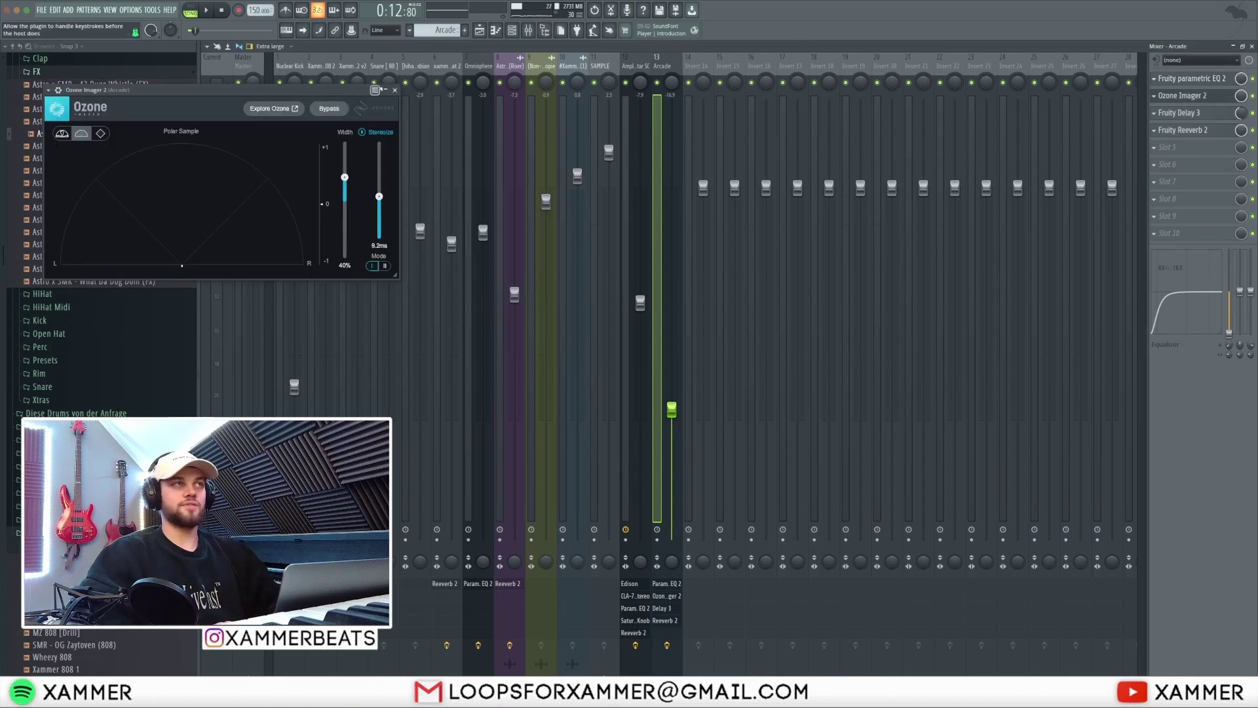
click(395, 90)
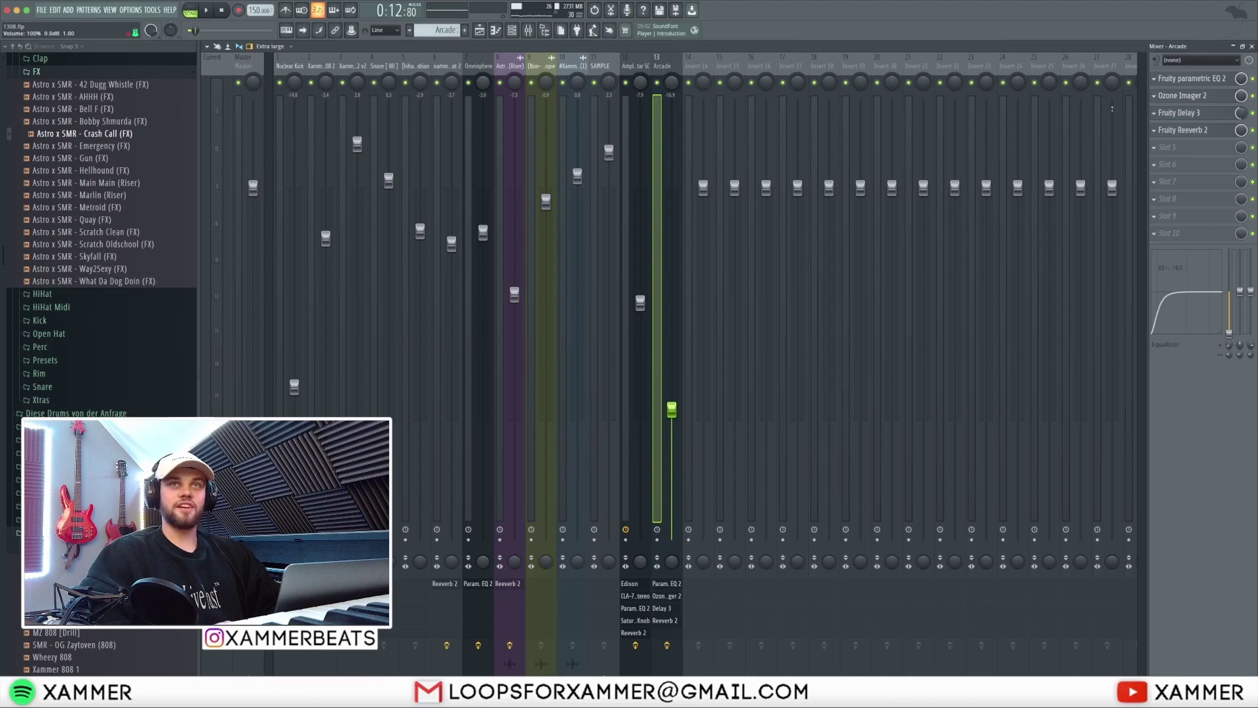
View the Fruity Delay 3 and Fruity Reeverb 2 settings on the Arcade channel and close both effects.
click(1184, 114)
drag(432, 156, 448, 164)
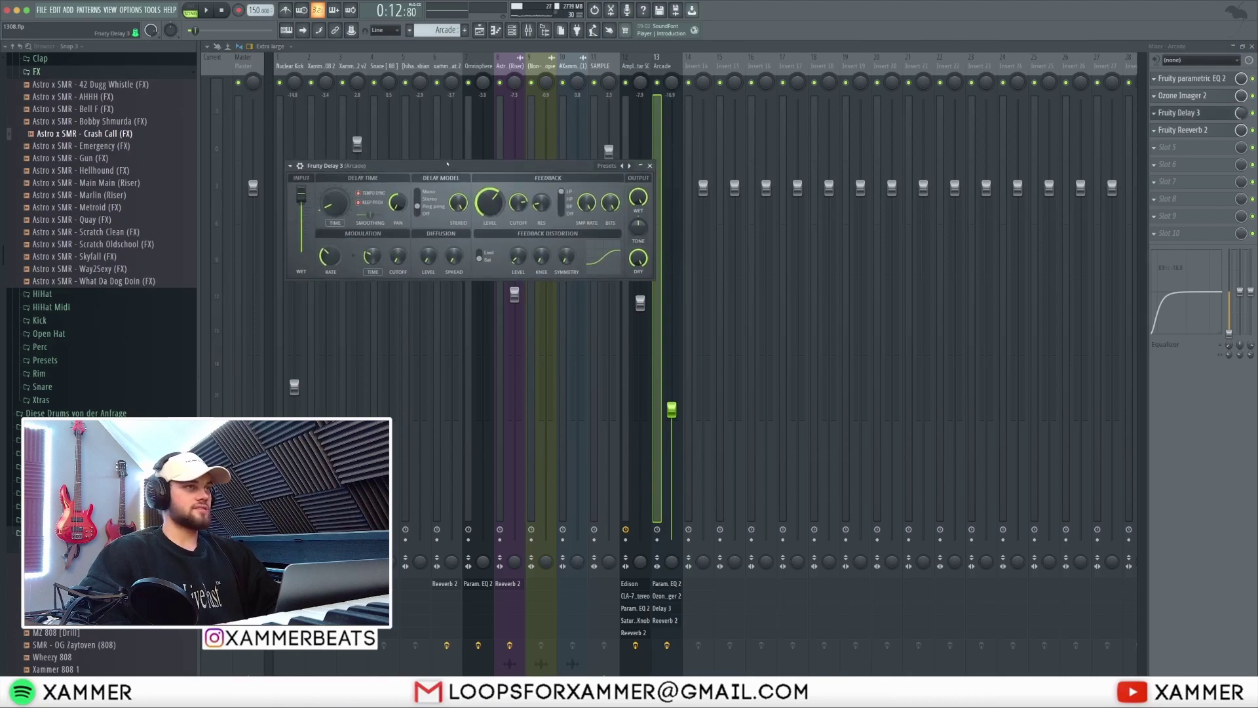
click(650, 166)
click(1184, 130)
click(515, 143)
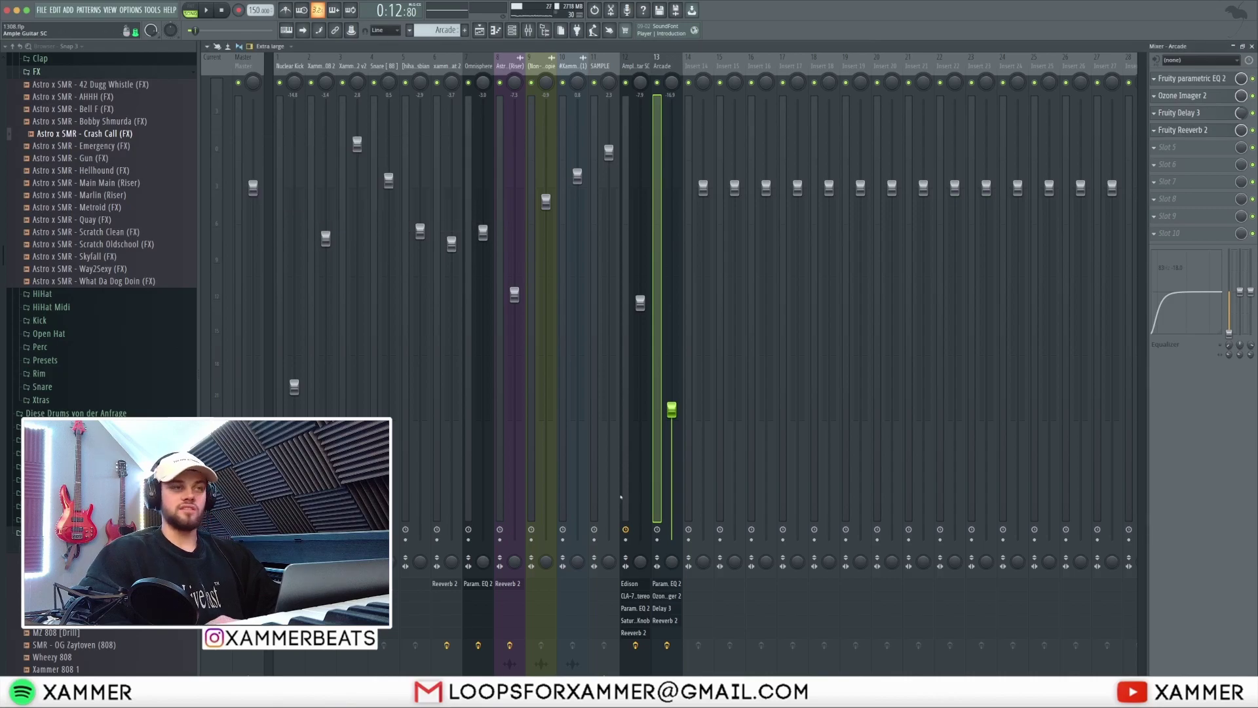
Return to the playlist and unmute the synth bass on Track 3 and the riser on Track 9.
key(F5)
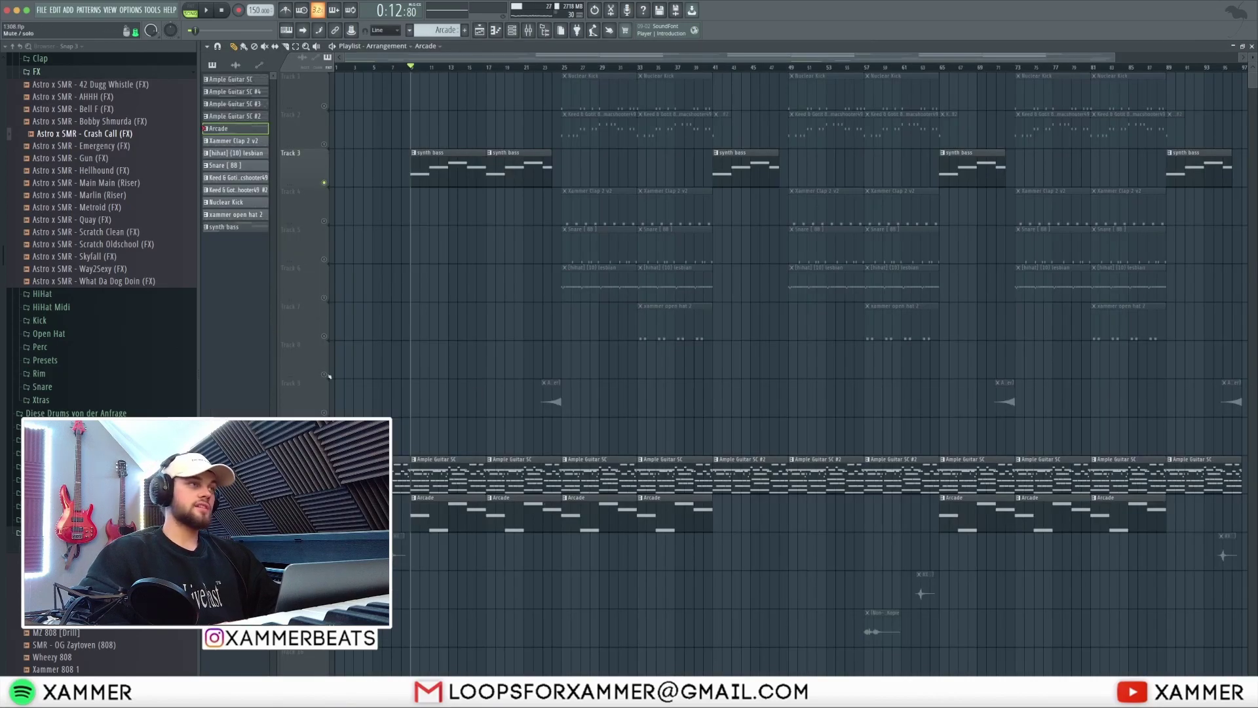
click(324, 412)
scroll(478, 408, up, 2)
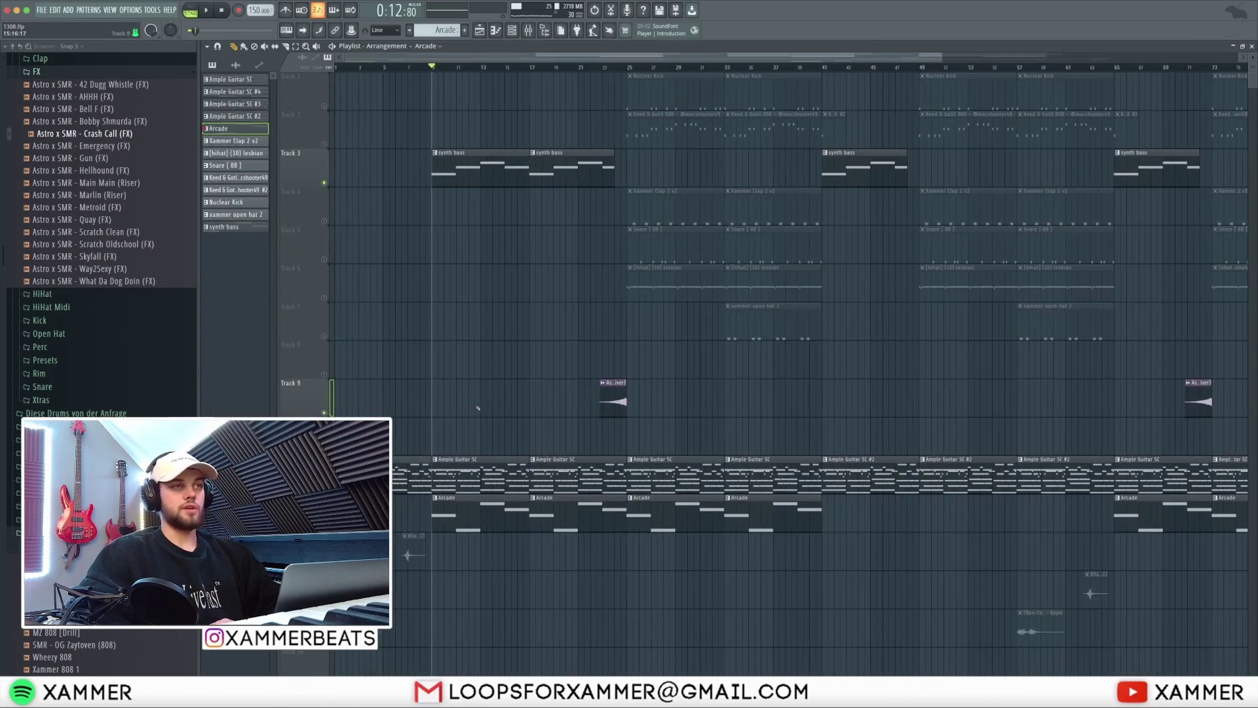
Highlight the clips from bar 9 to bar 25 and the opening guitar clip to compare the two sections.
drag(615, 567, 502, 152)
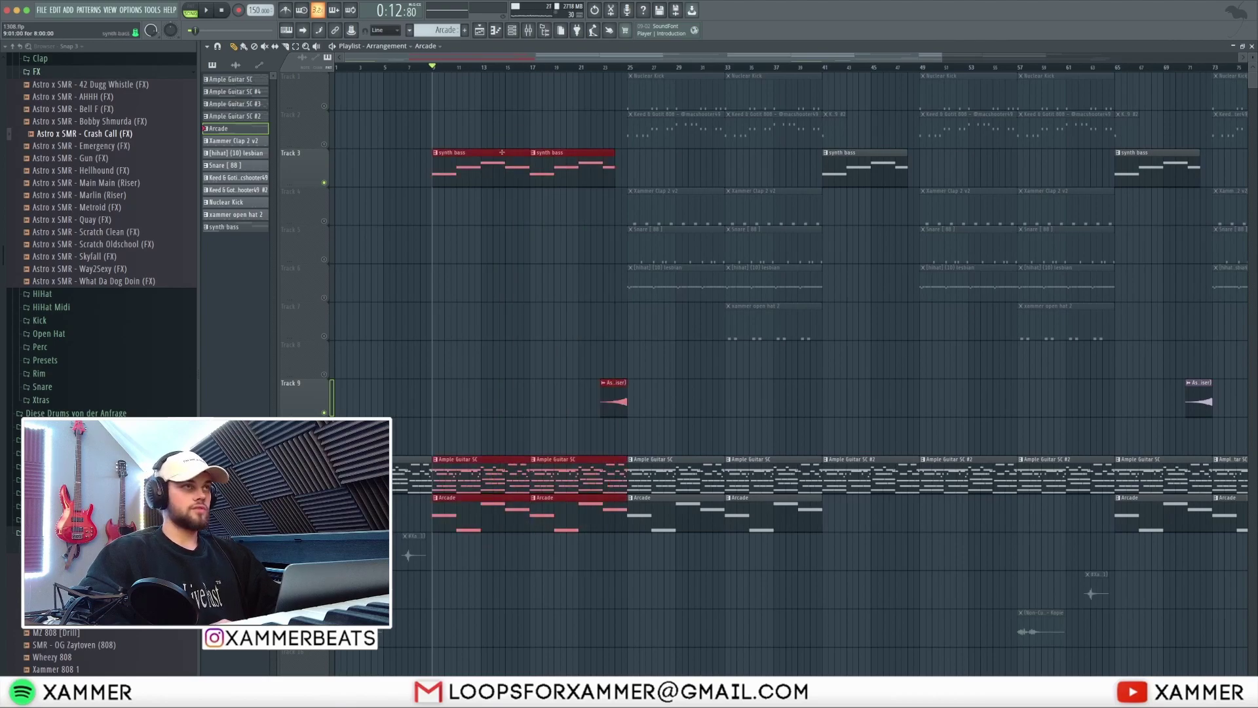
drag(392, 478, 370, 299)
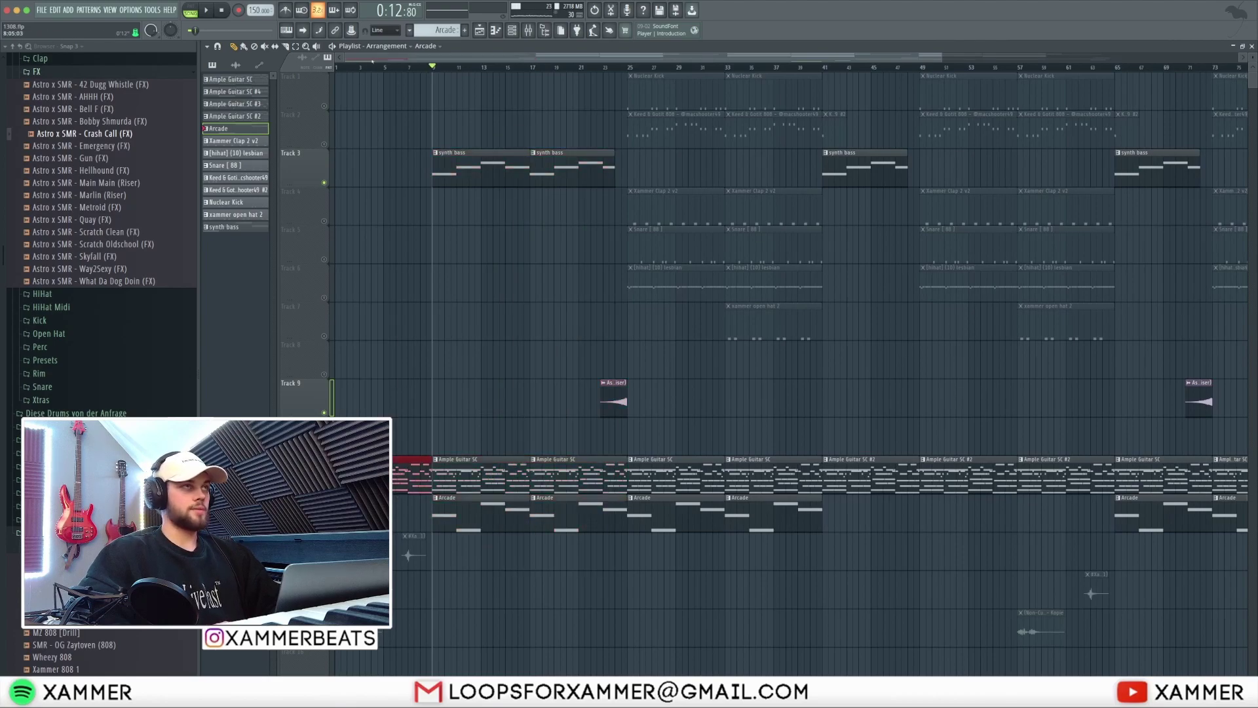
drag(626, 565, 461, 134)
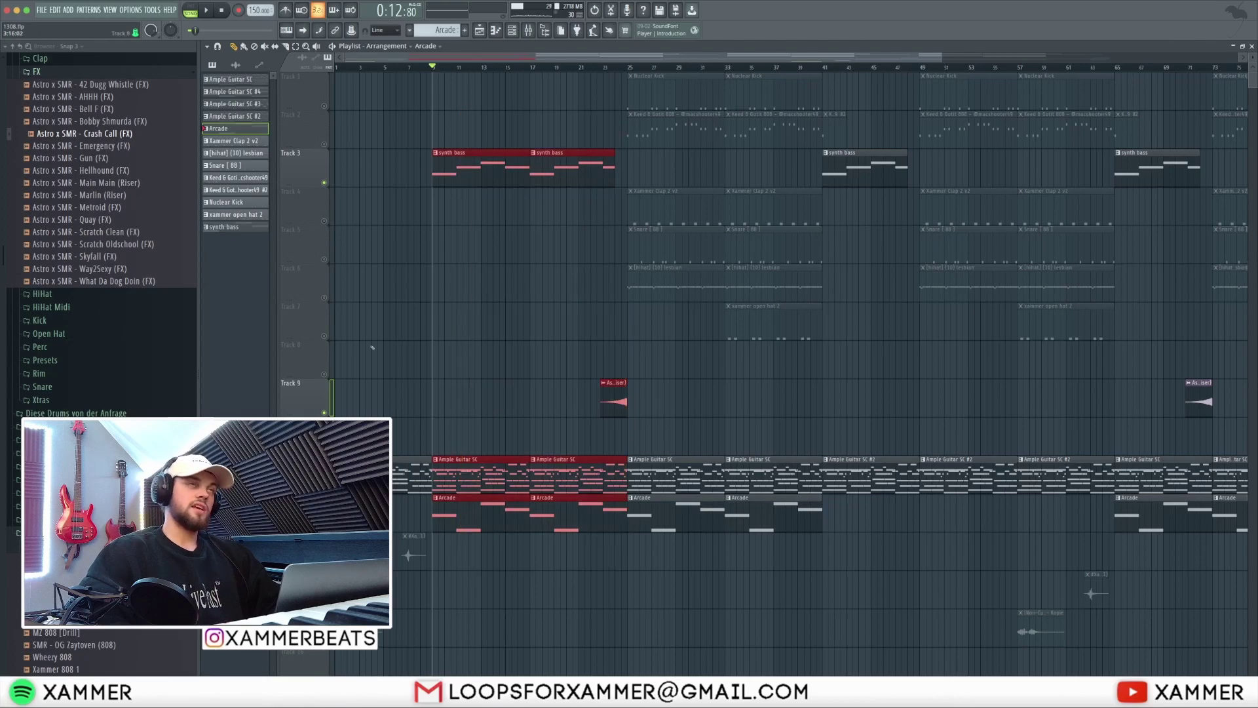
Highlight only the first two synth bass clips on Track 3 and clear the selection.
drag(625, 159, 437, 153)
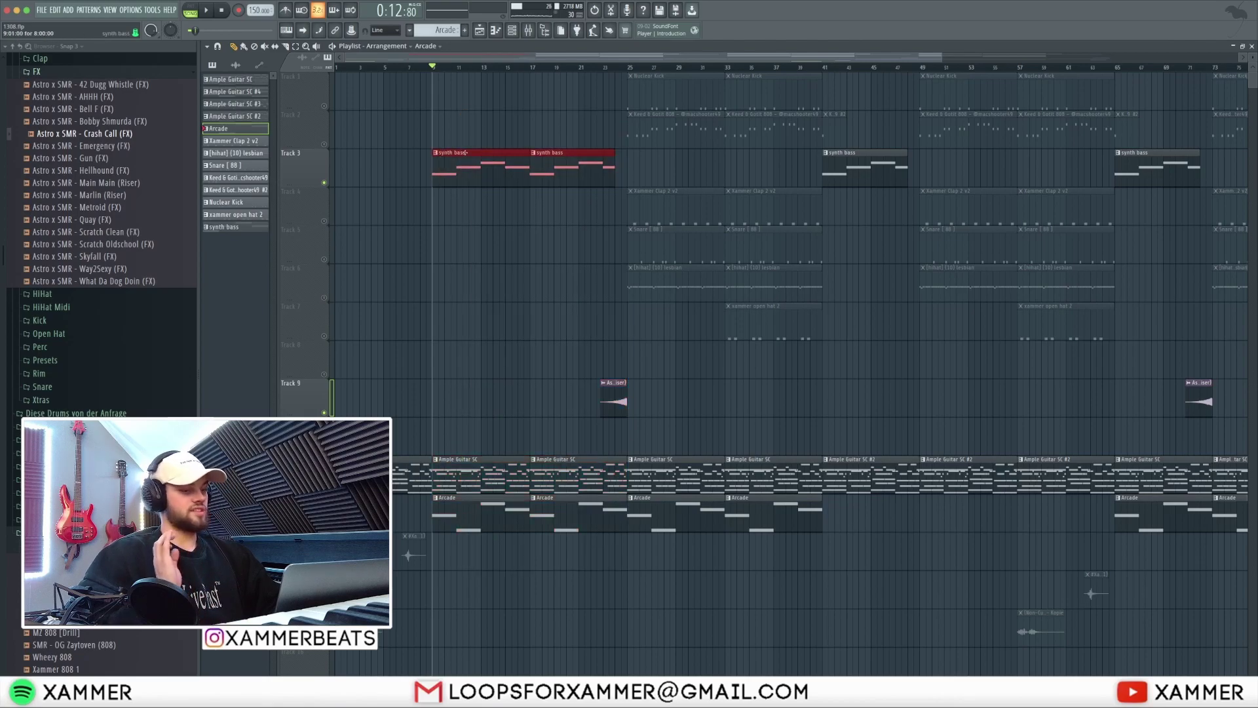
click(535, 330)
right_click(534, 329)
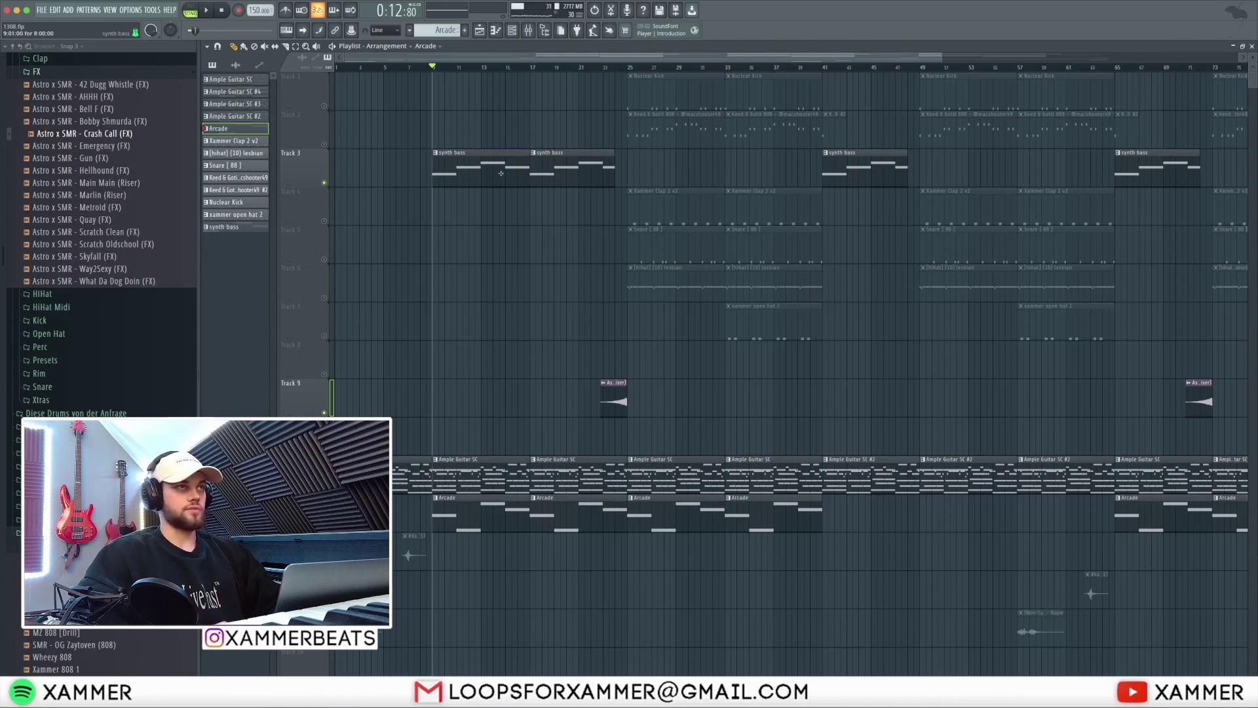
Inspect the synth bass notes in the piano roll and the Growler Moog Bass patch in Omnisphere, closing the plugin and channel rack.
double_click(506, 167)
drag(947, 394, 427, 261)
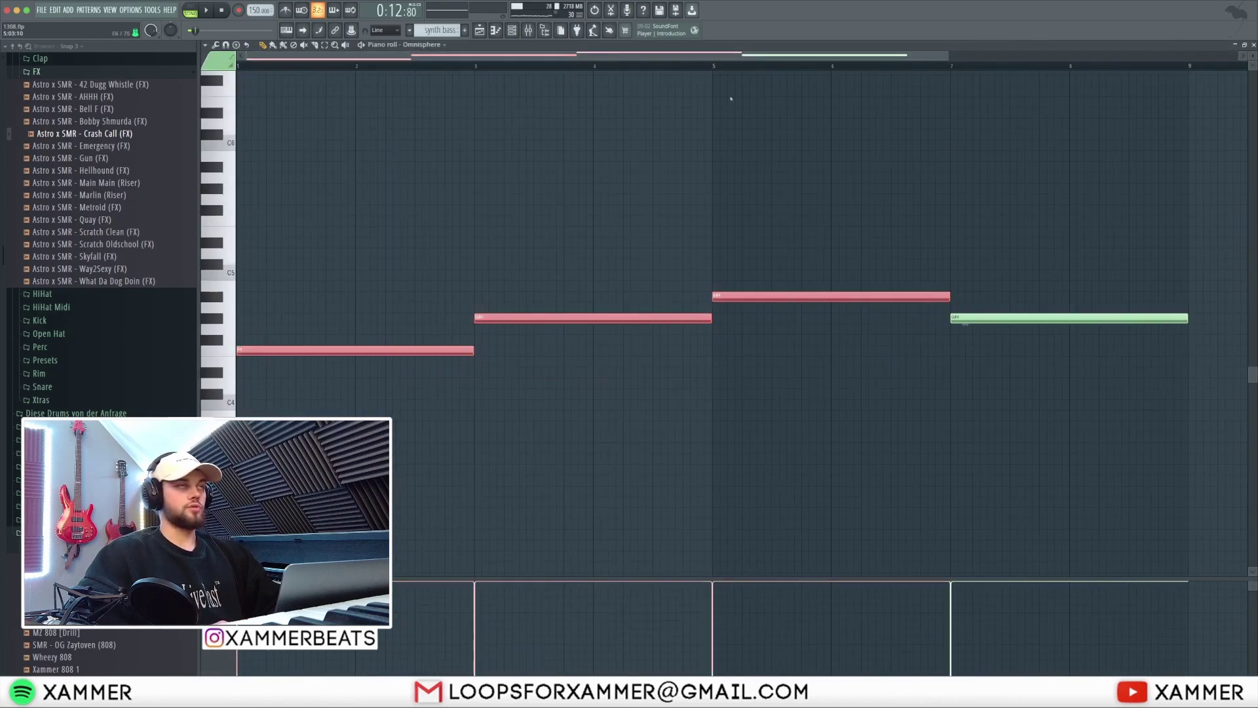
click(513, 30)
click(479, 31)
click(513, 30)
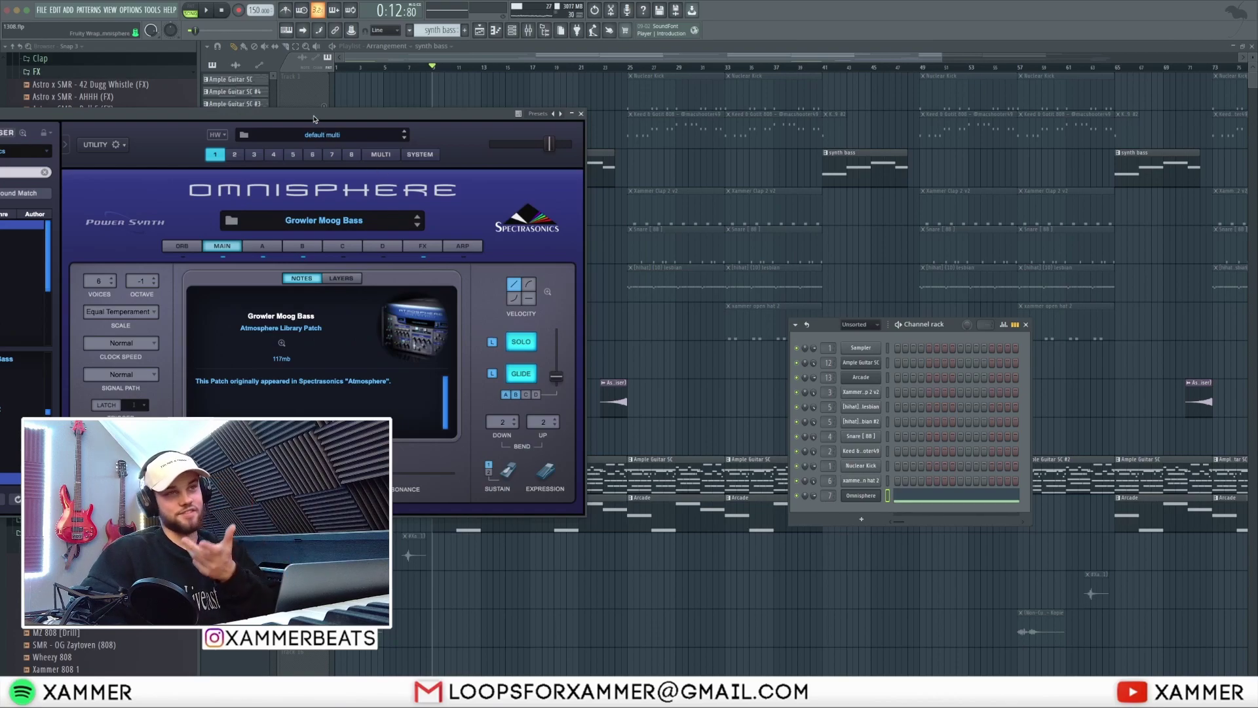
drag(314, 119, 784, 91)
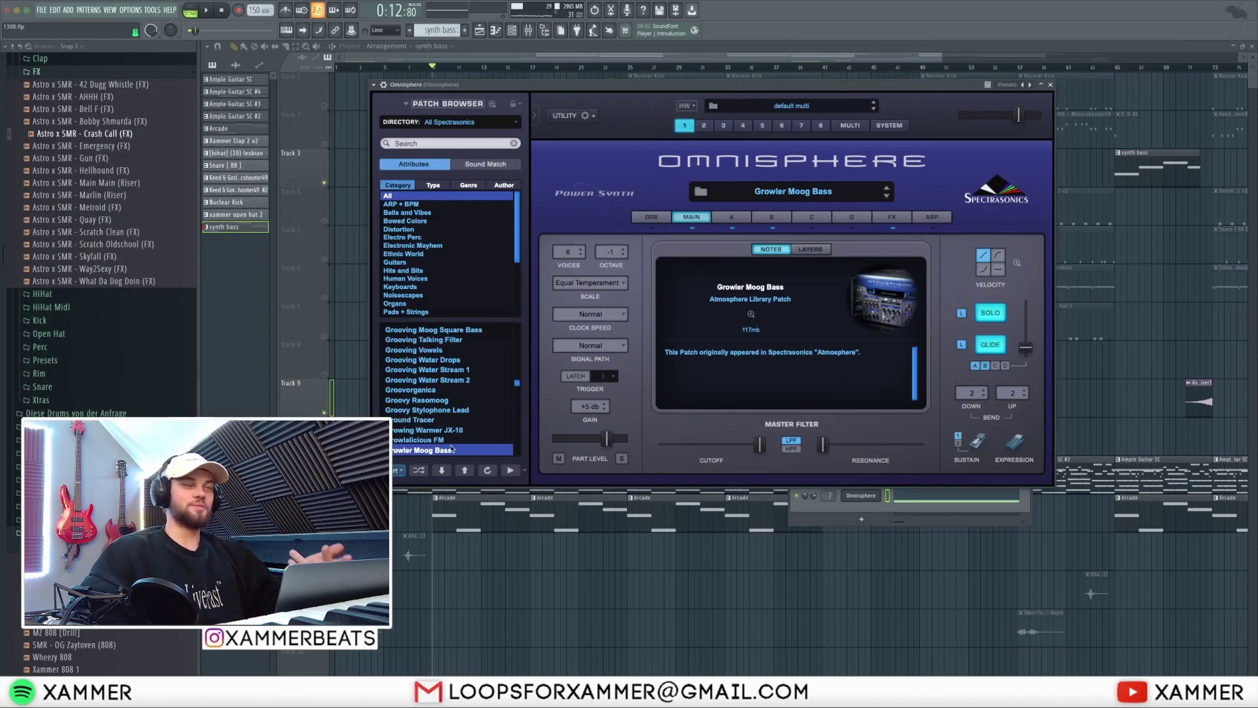
click(1050, 86)
click(1025, 323)
Play the section from bar 9 with the synth bass layer, stop playback and unmute the drum and 808 tracks.
key(space)
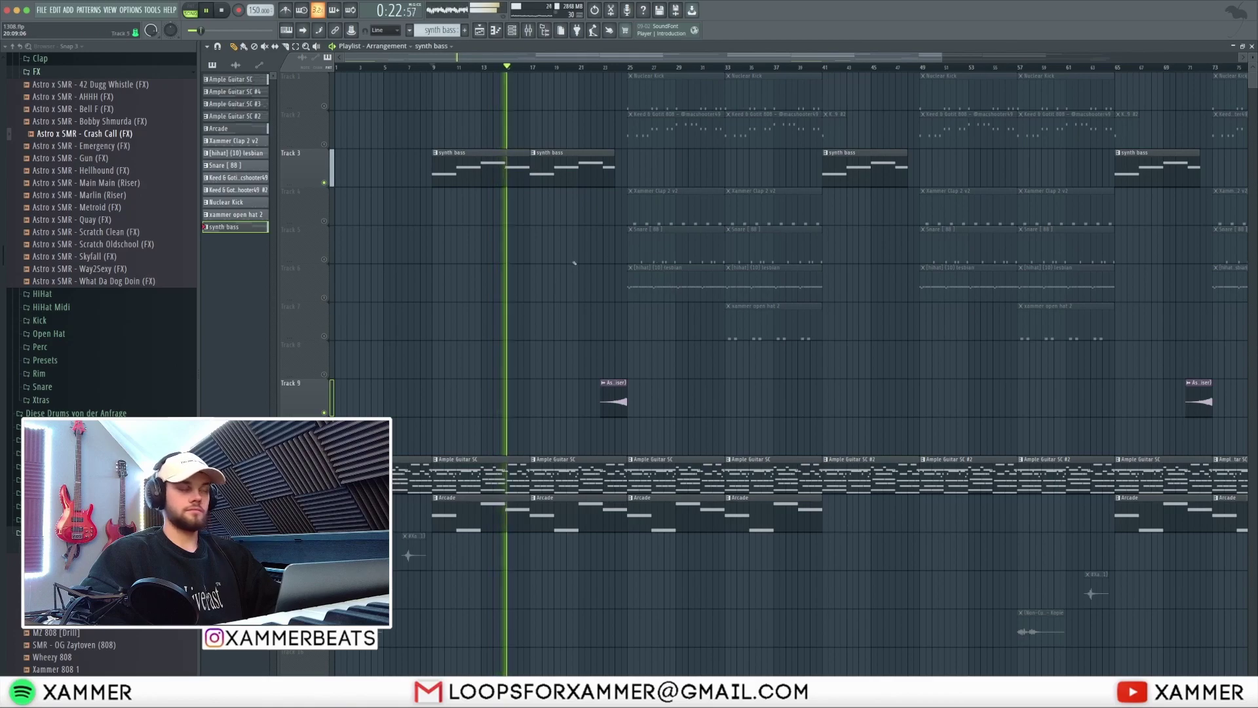
scroll(562, 261, up, 3)
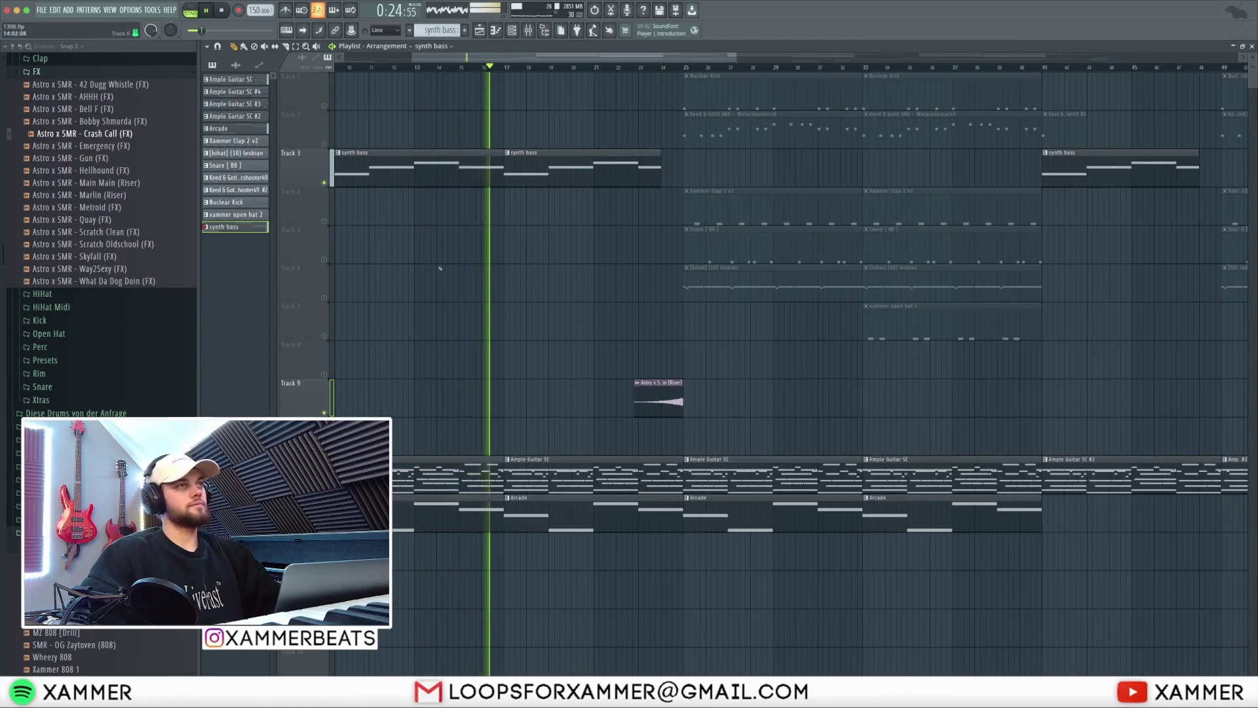
key(space)
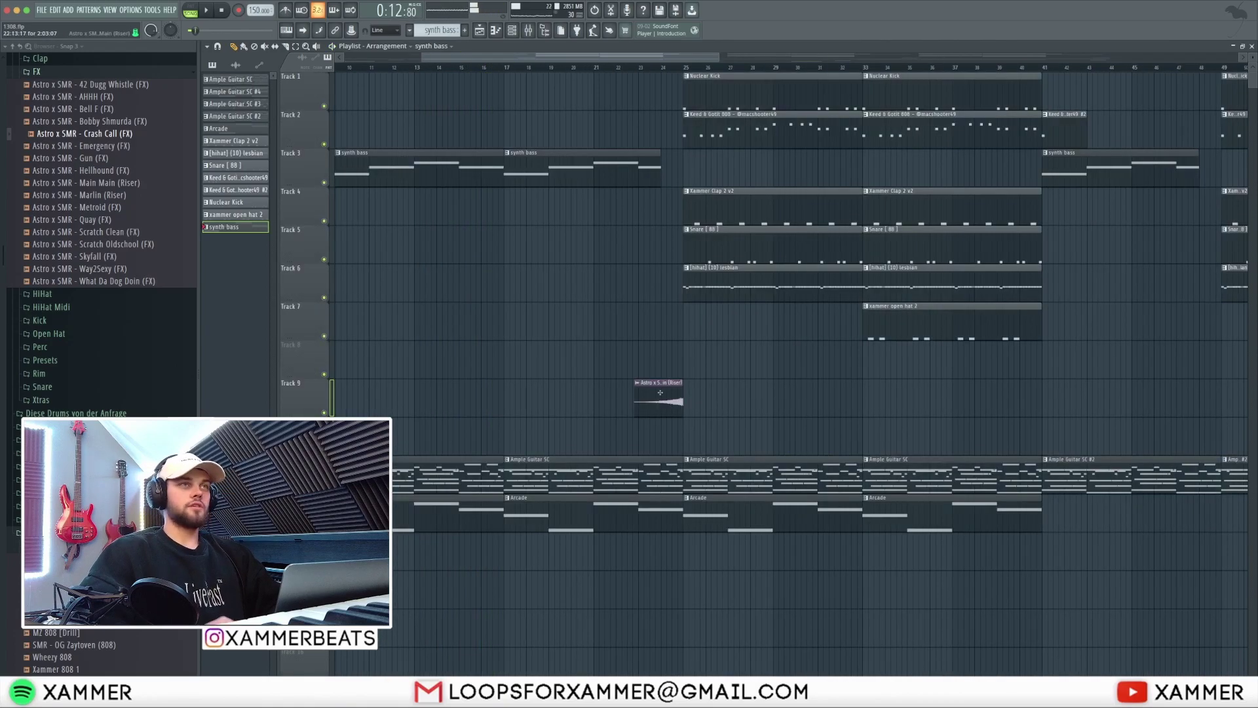
Play the riser transition from bar 23 into the drum section and stop playback.
scroll(660, 392, up, 2)
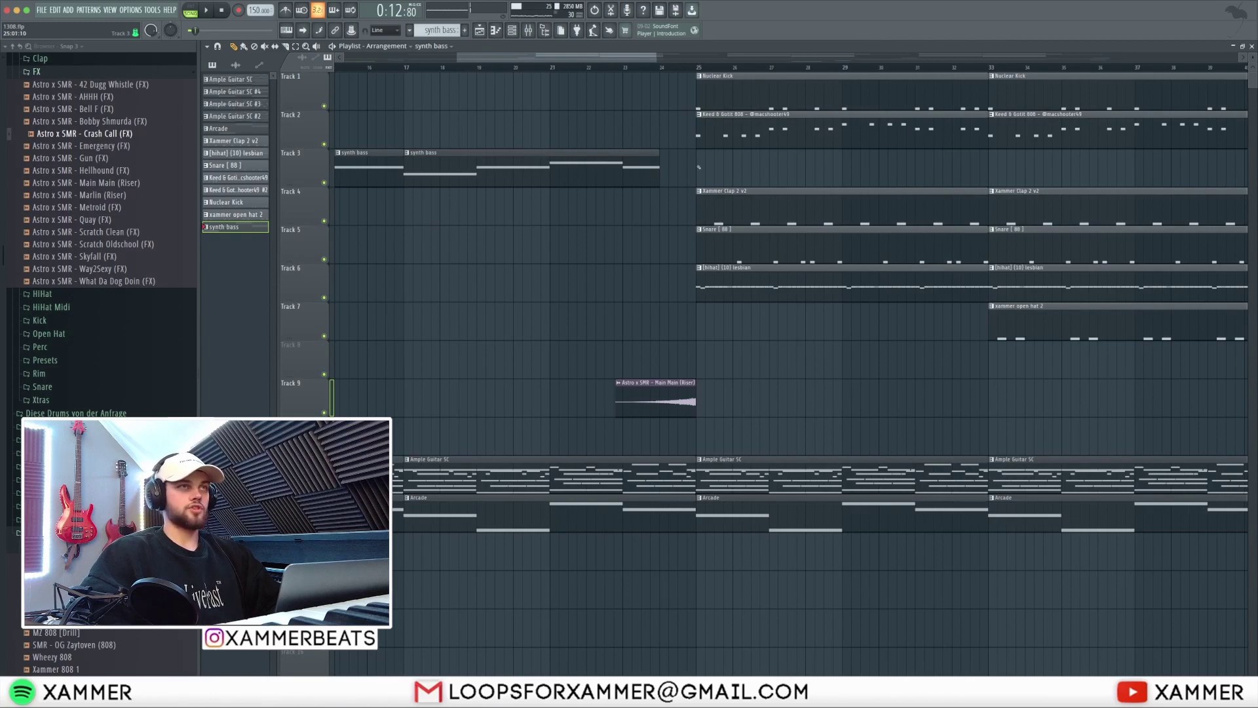
scroll(654, 178, down, 1)
click(632, 66)
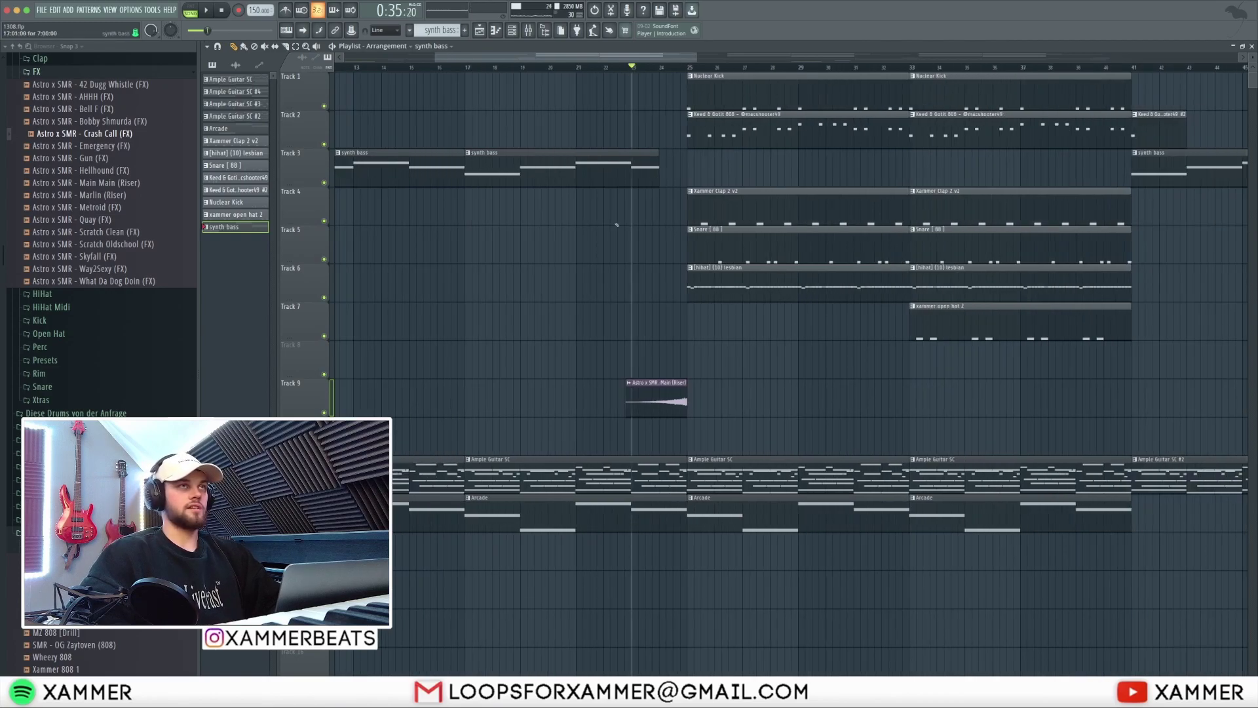
key(space)
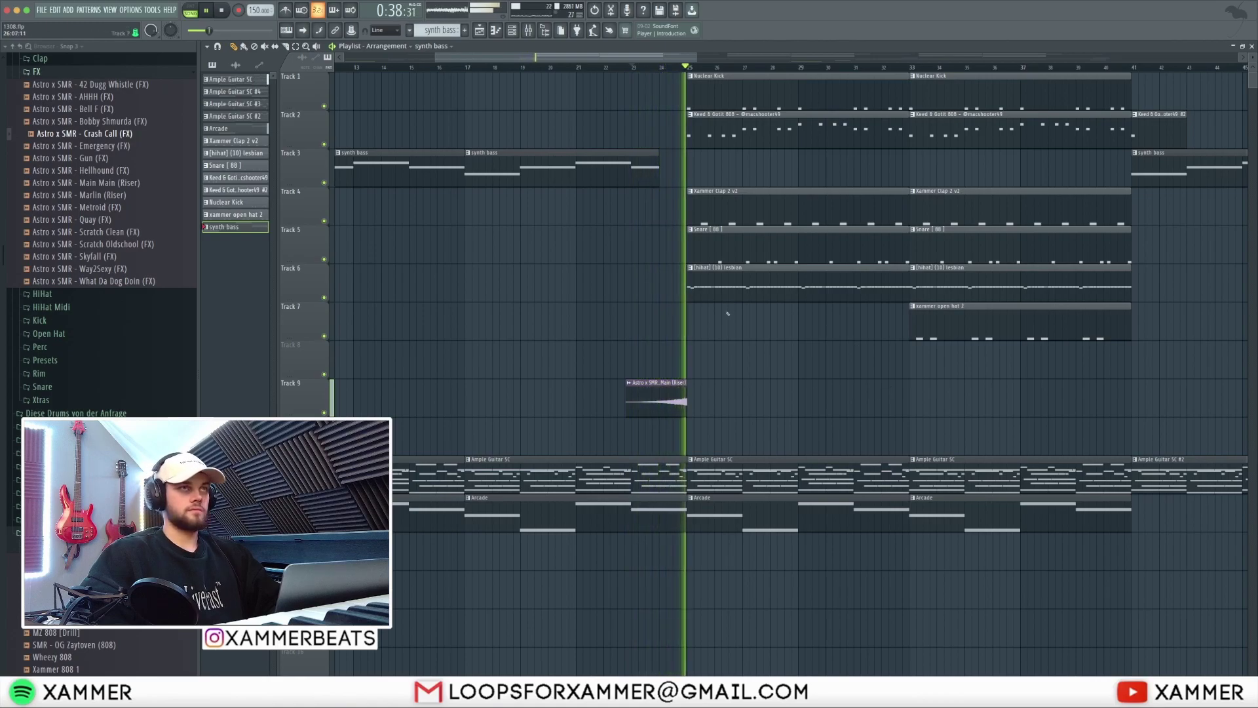
scroll(754, 292, down, 2)
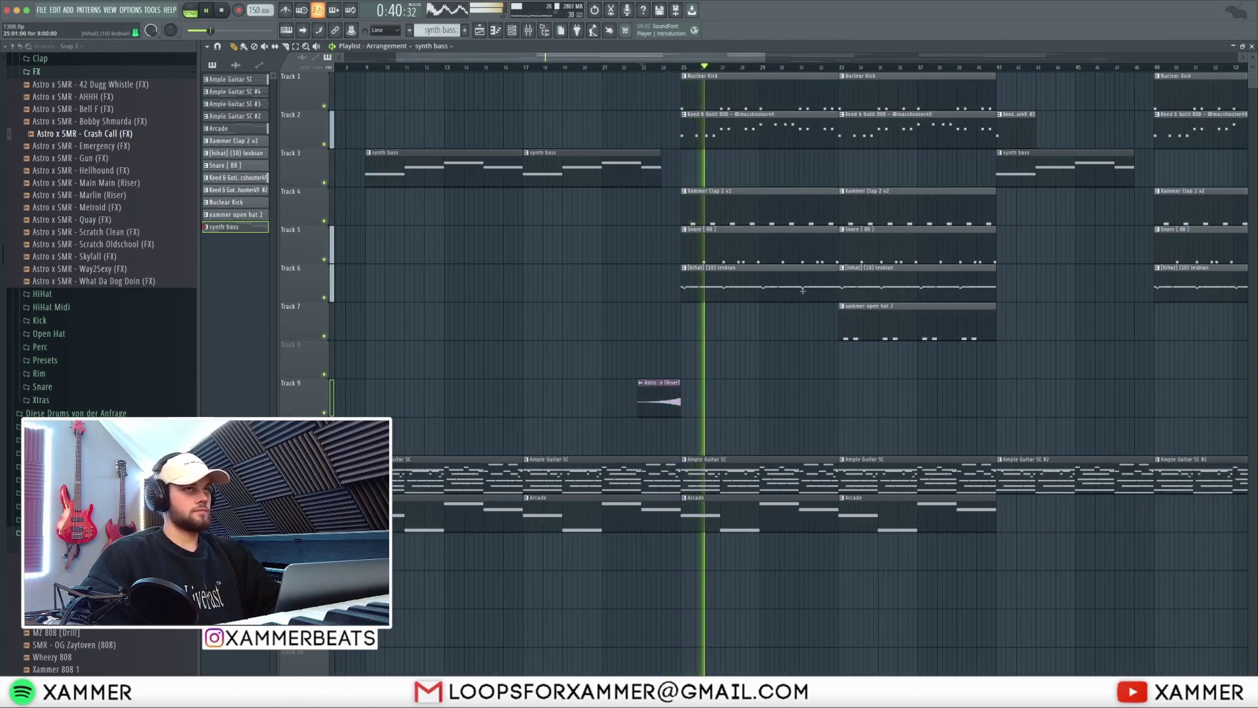
key(space)
Mute the hi-hat, snare, 808 and kick on Tracks 6, 5, 2 and 1, and place the playhead at bar 25.
scroll(815, 228, up, 2)
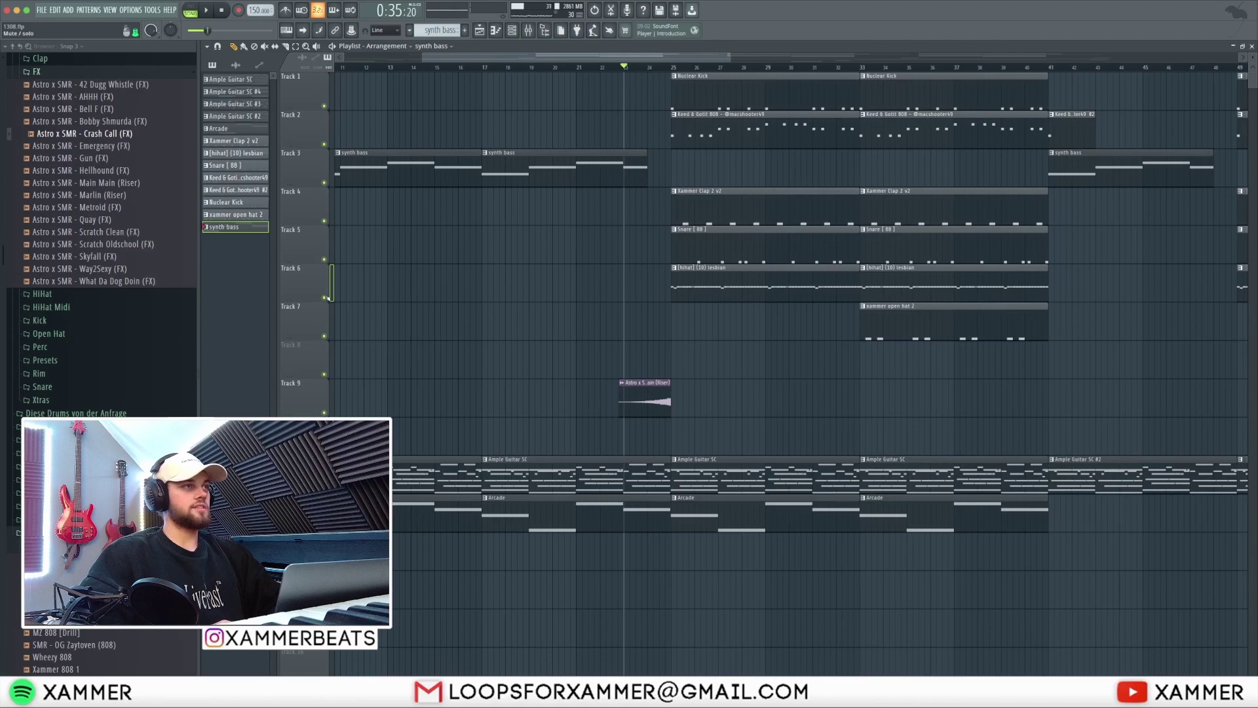
click(324, 297)
click(324, 260)
click(323, 144)
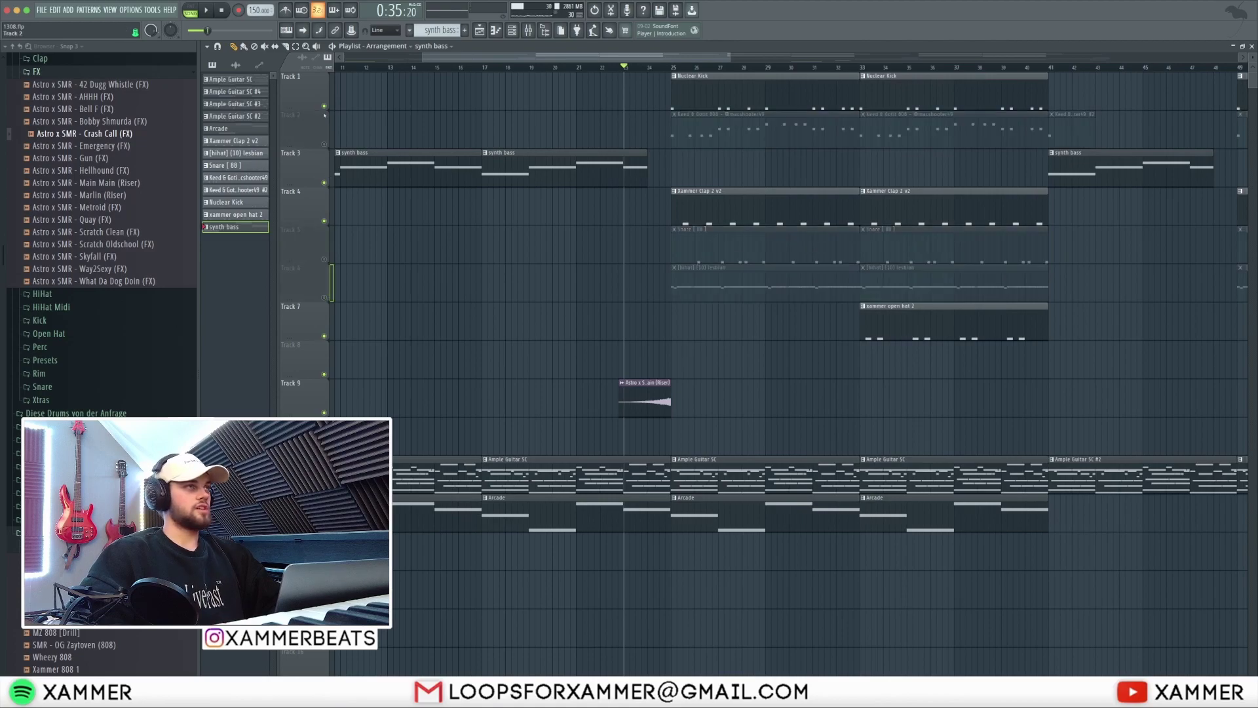
click(325, 105)
click(676, 68)
View the Xammer Clap 2 v2 notes, unmute the snare on Track 5 and open its pattern in the piano roll.
double_click(708, 194)
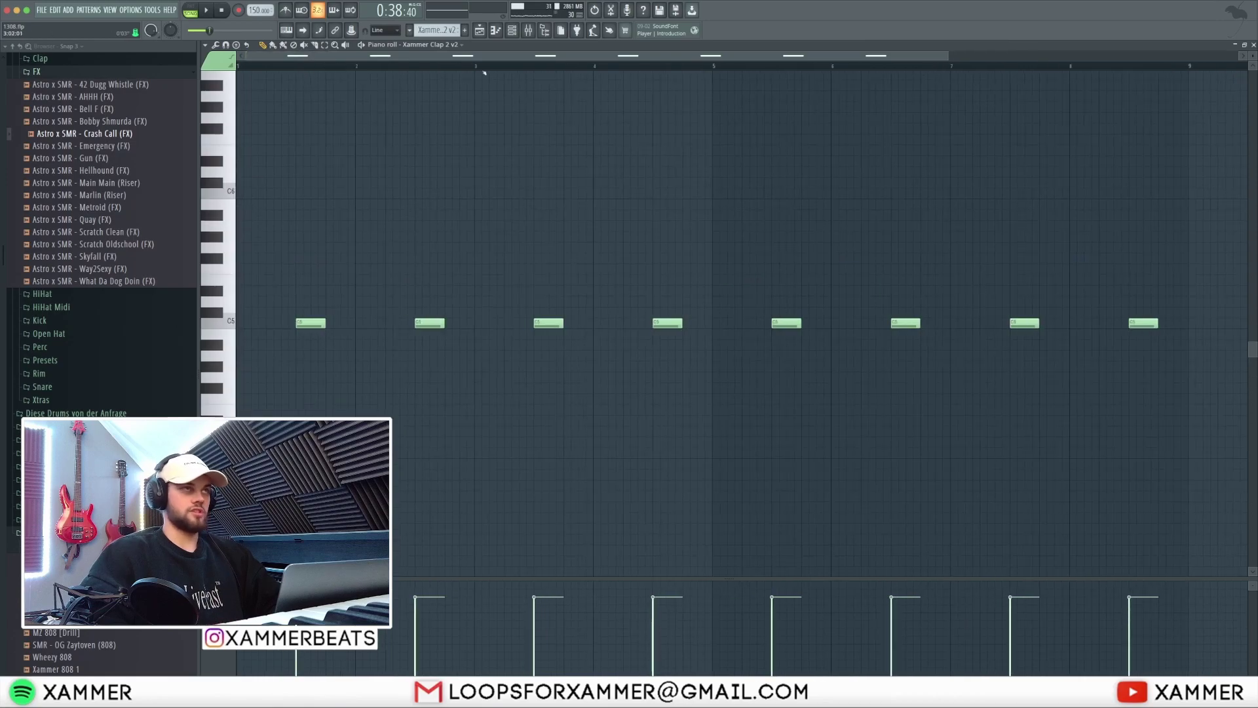
key(F7)
double_click(407, 303)
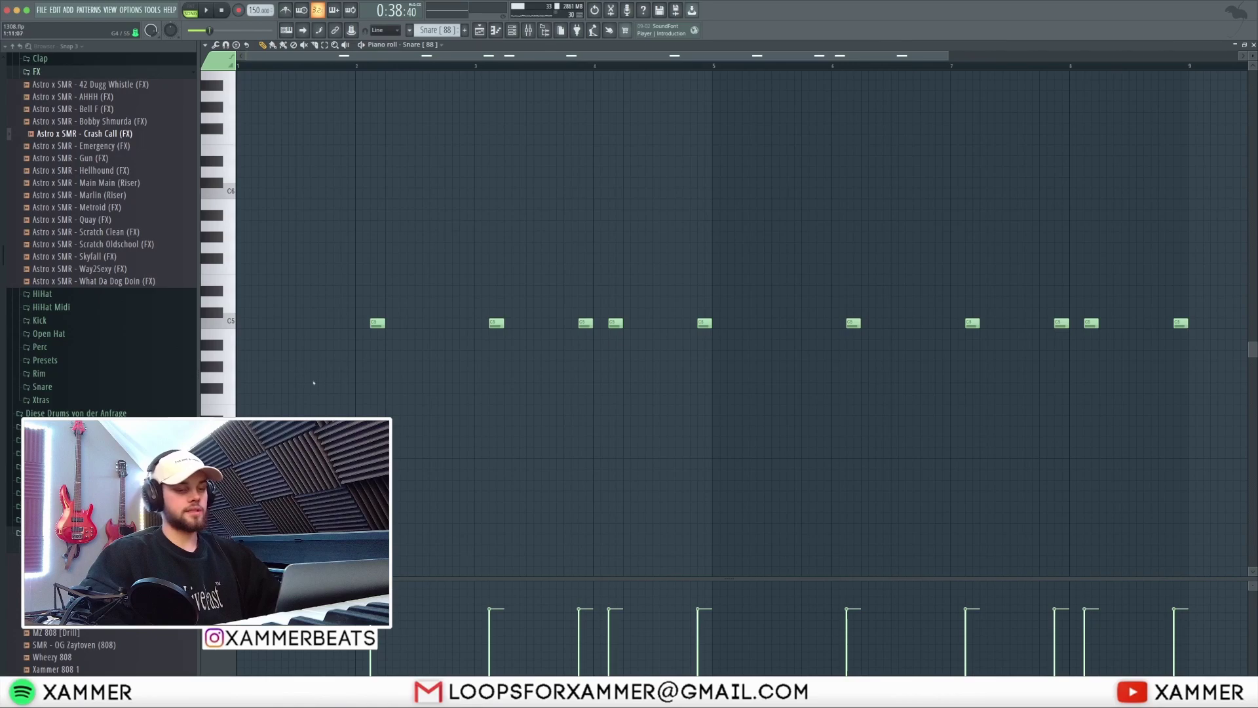
Highlight the snare hits in the first four bars, play the pattern from bar 25 and return to the playlist.
click(496, 323)
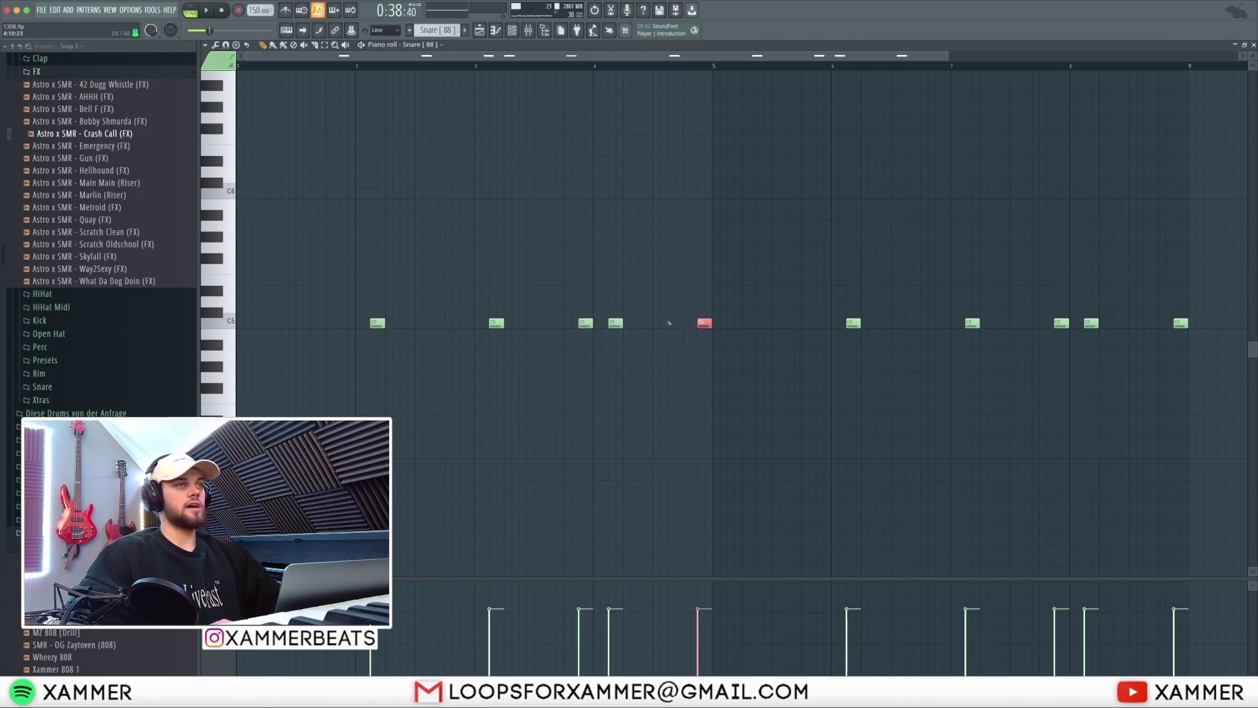
drag(715, 370, 472, 275)
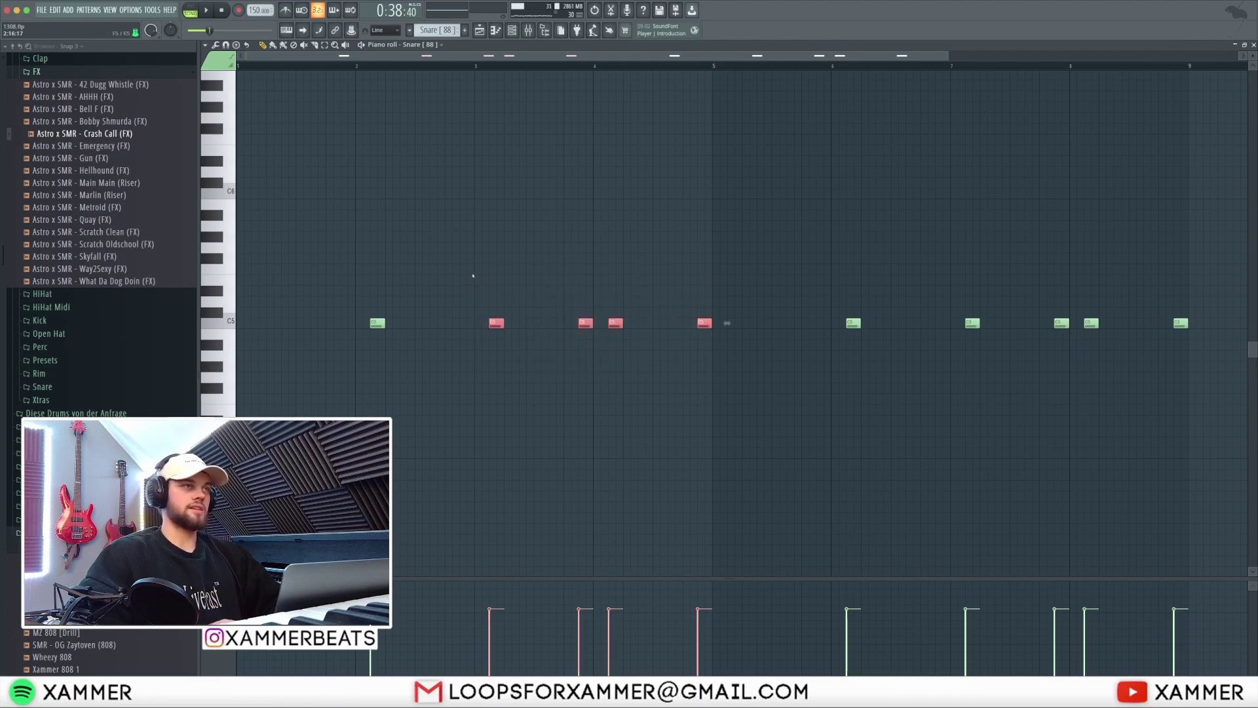
drag(455, 362, 266, 266)
key(space)
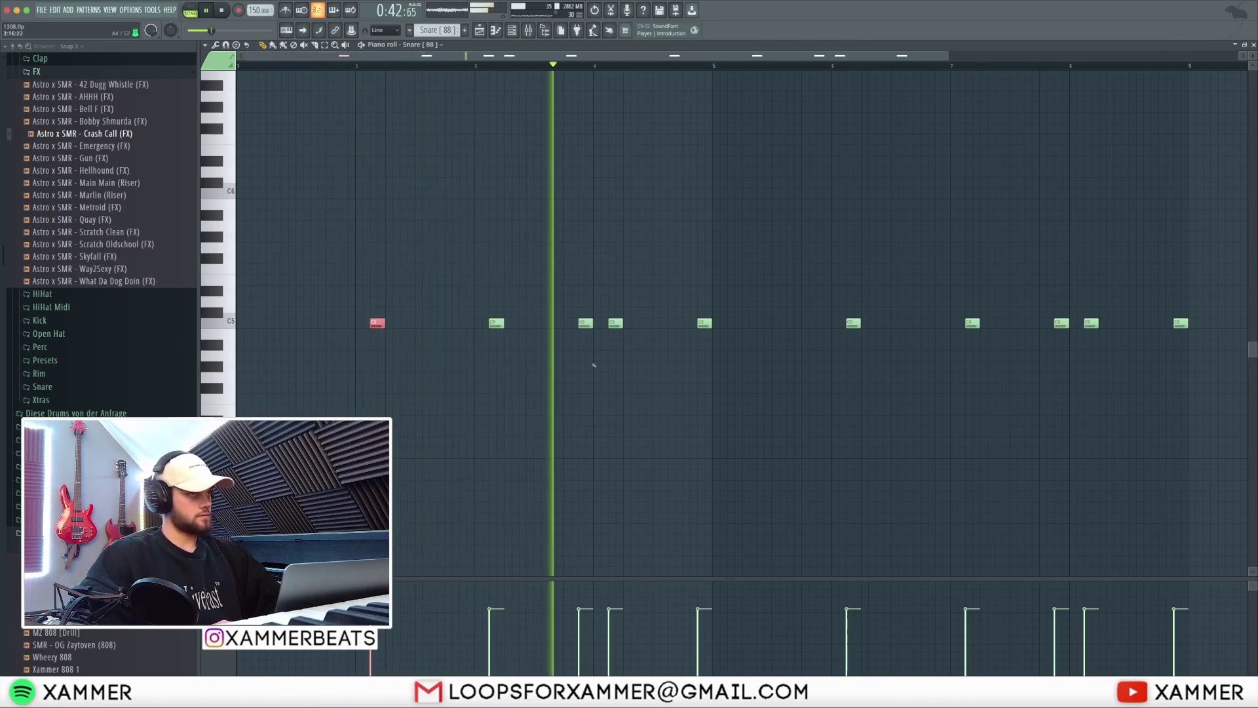
key(space)
key(Escape)
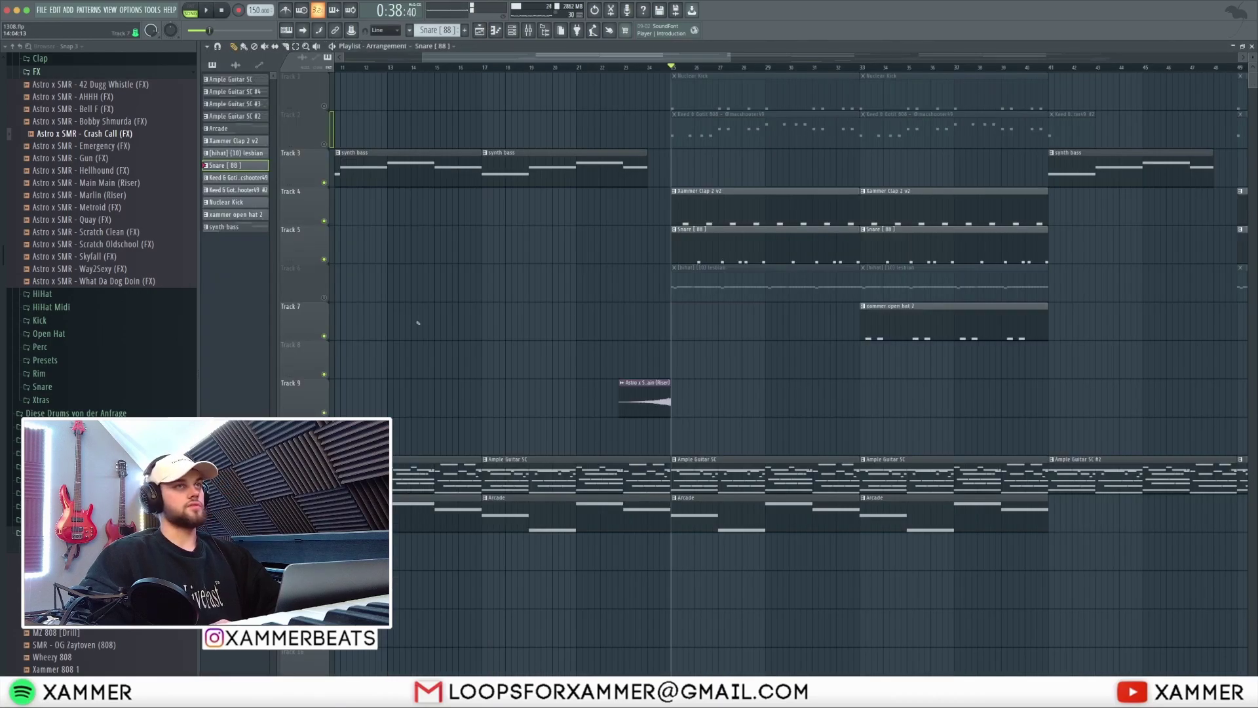
Unmute the hi-hat on Track 6, open its notes and highlight the first lower-pitched note.
click(324, 297)
click(693, 292)
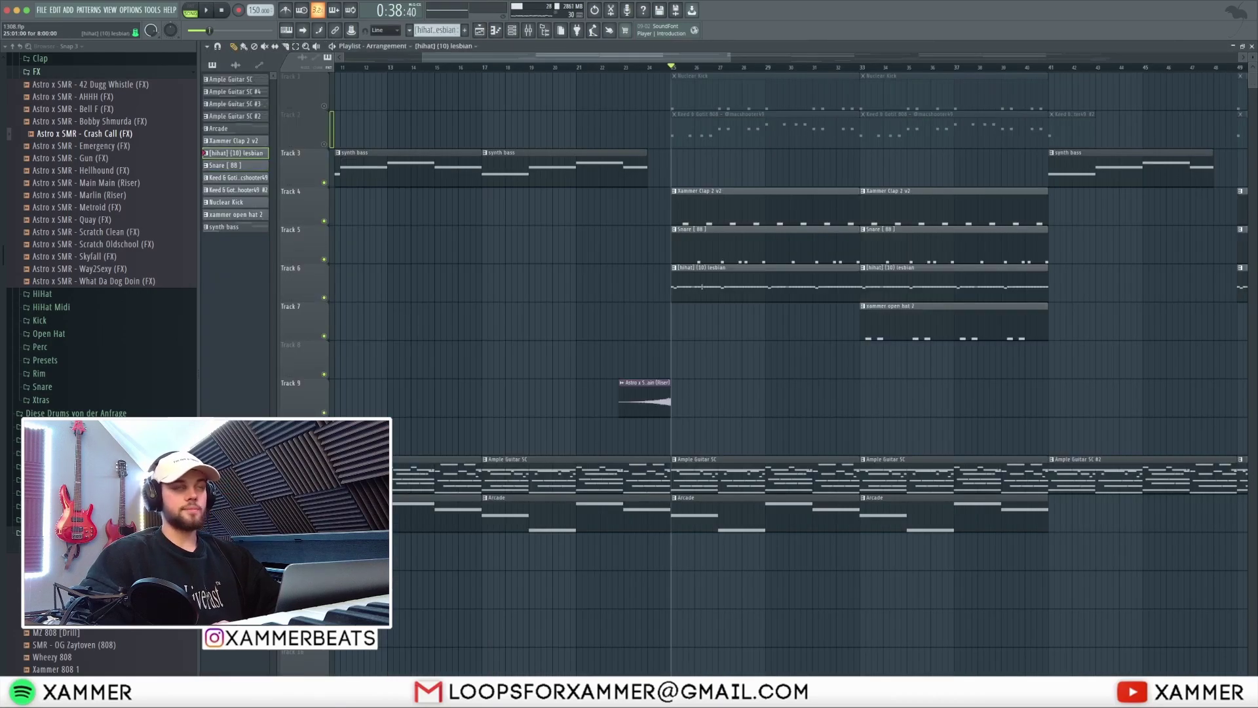
double_click(701, 287)
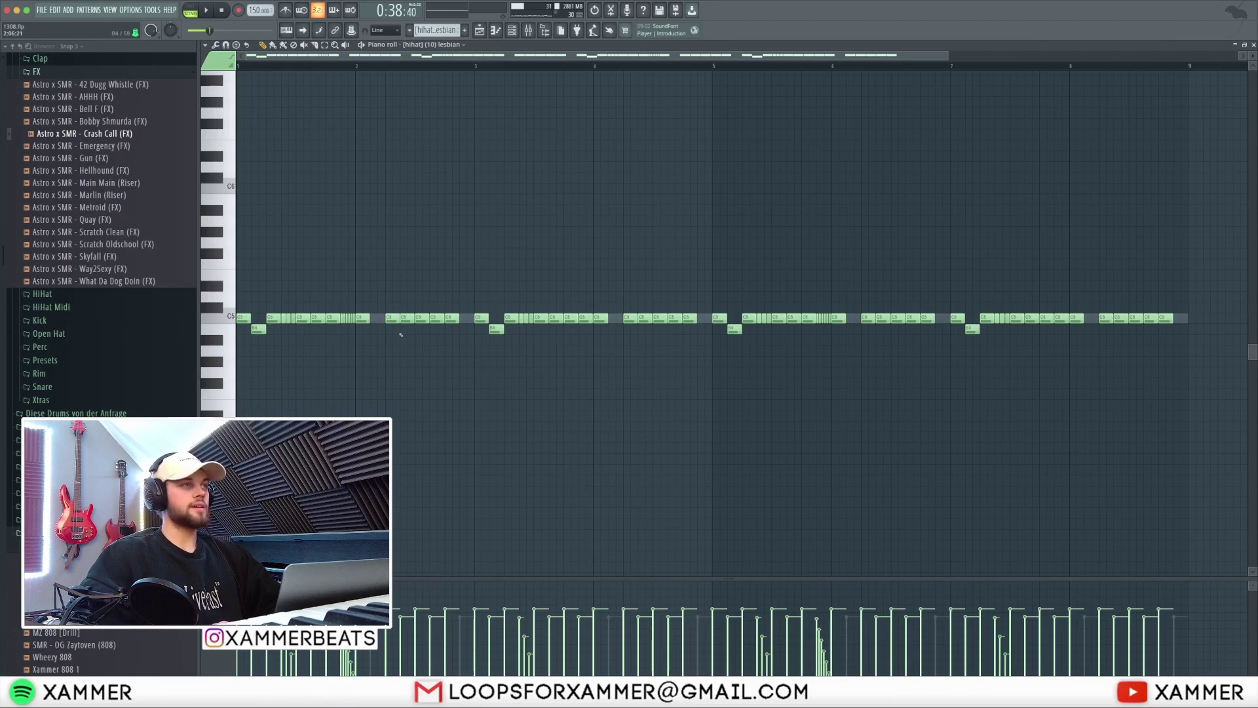
click(259, 329)
drag(255, 332, 249, 328)
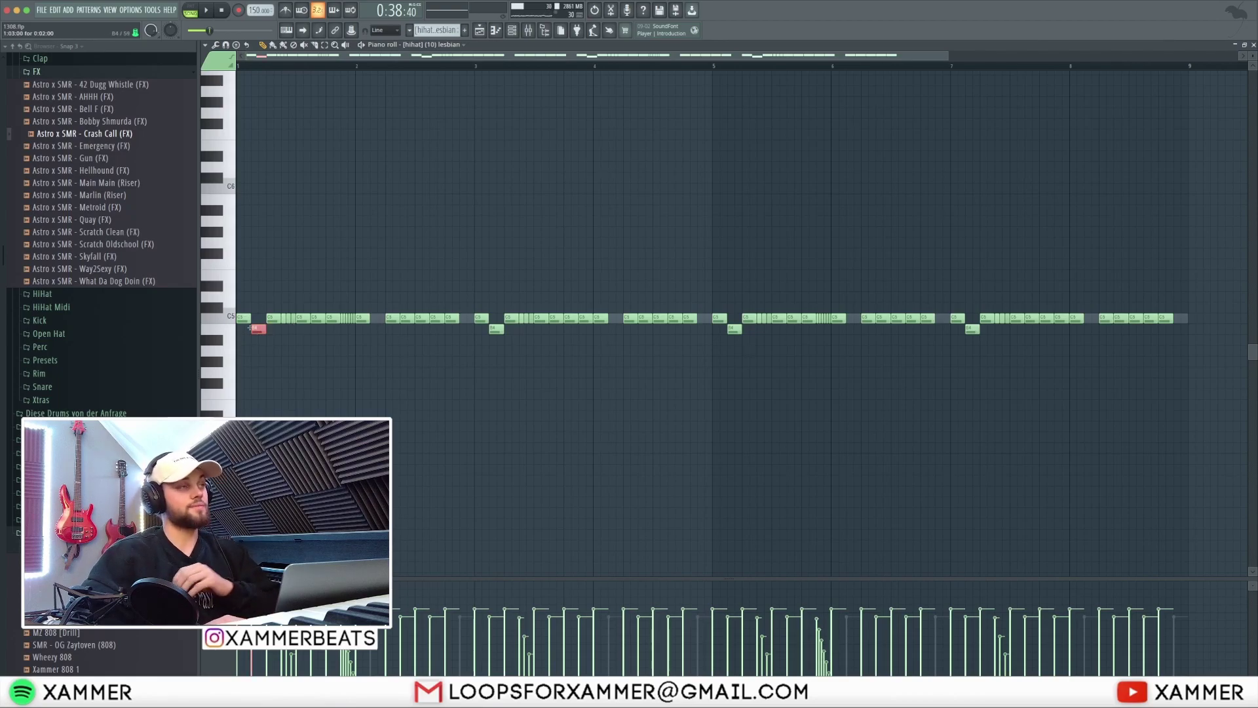
Highlight the short three-note hi-hat roll and the faster roll at the end of the first bar.
scroll(250, 327, up, 3)
scroll(251, 328, up, 3)
drag(356, 394, 333, 379)
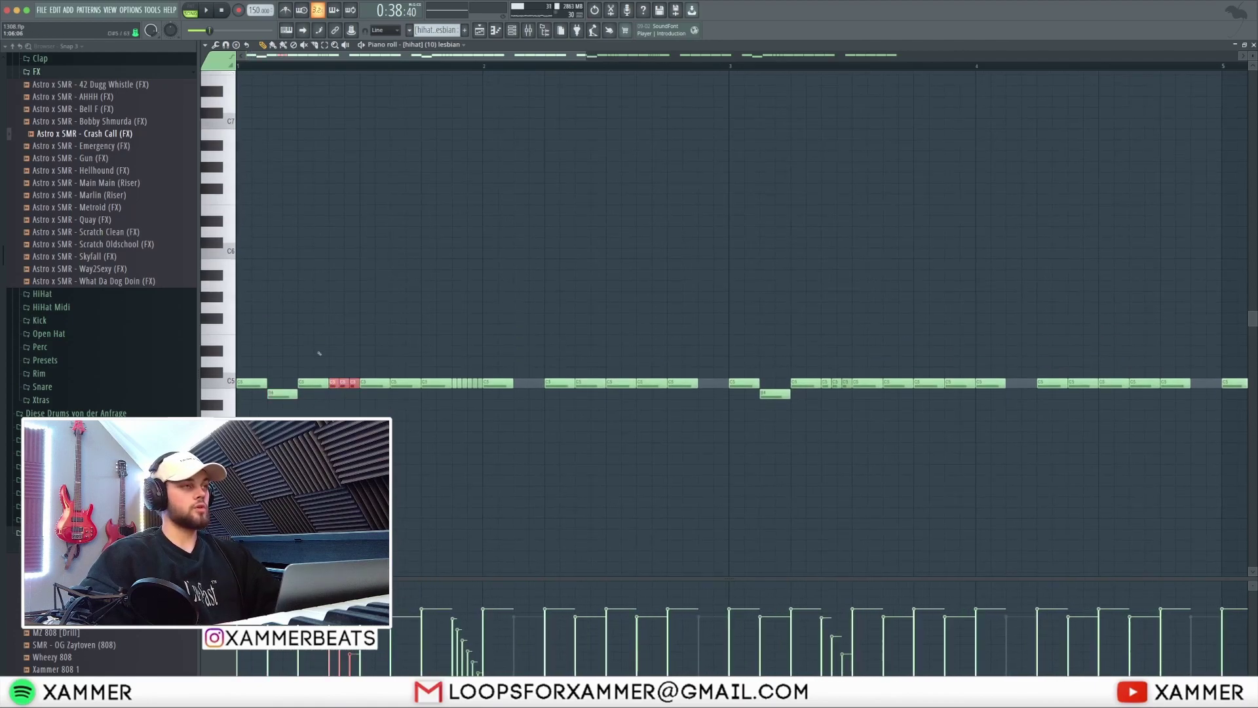
scroll(292, 373, down, 3)
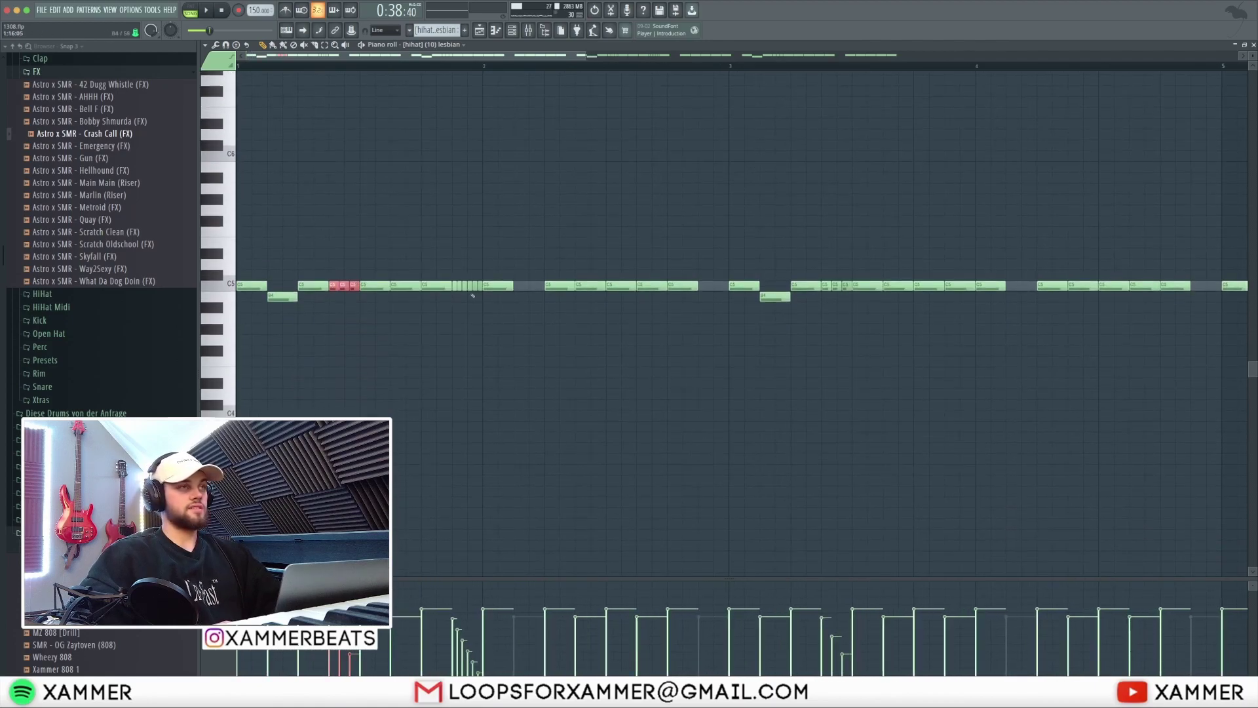
drag(483, 281, 453, 296)
scroll(475, 318, up, 3)
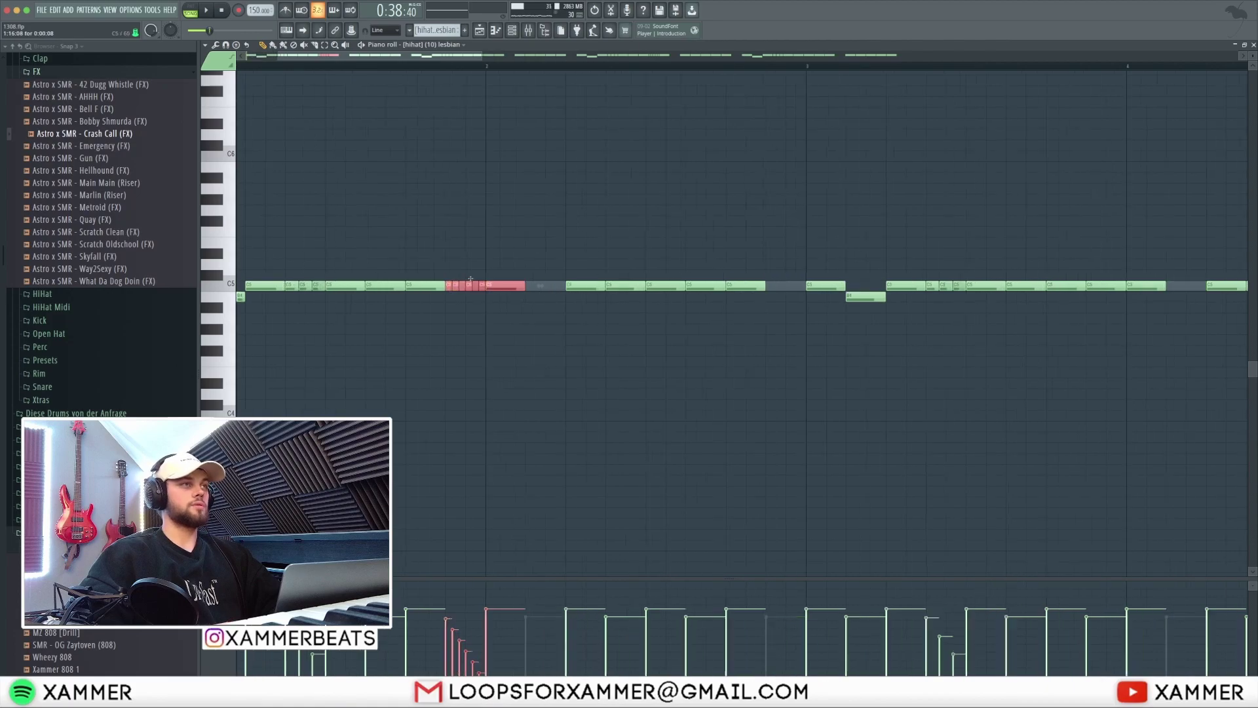
scroll(438, 339, down, 5)
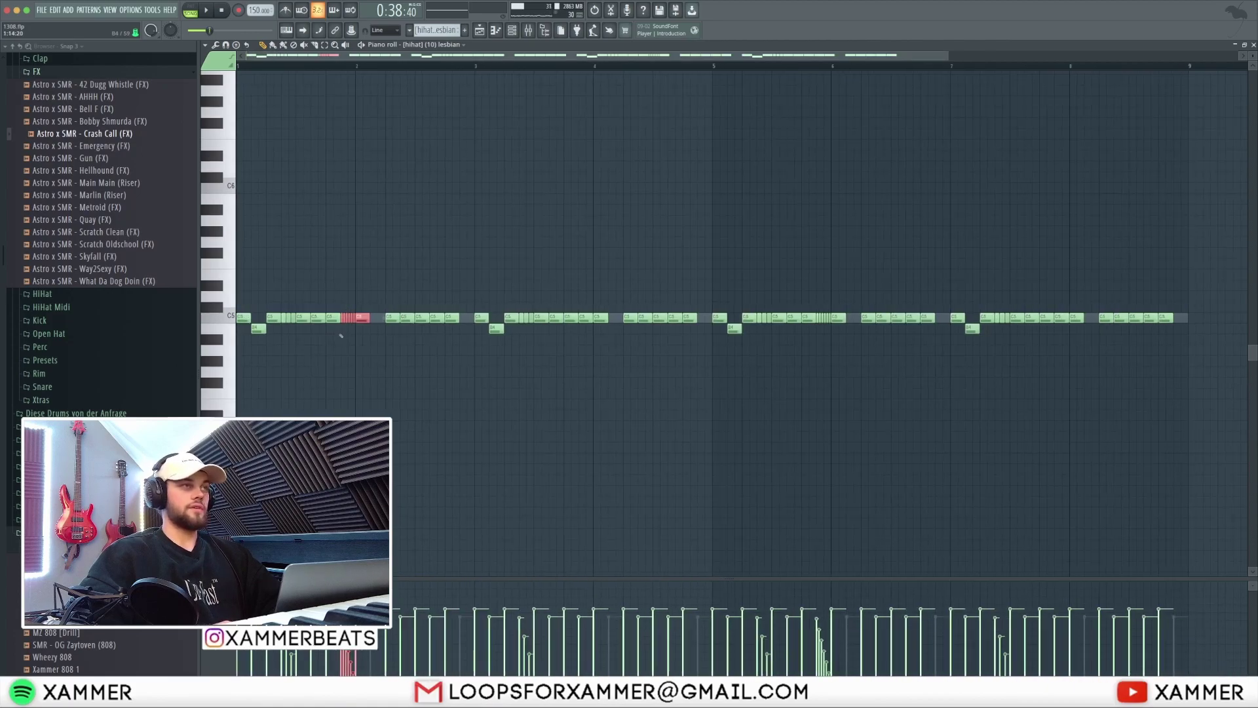
Examine how the hi-hat rolls and gaps repeat across the pattern, highlighting the fast roll leading into bar 2.
scroll(342, 331, up, 2)
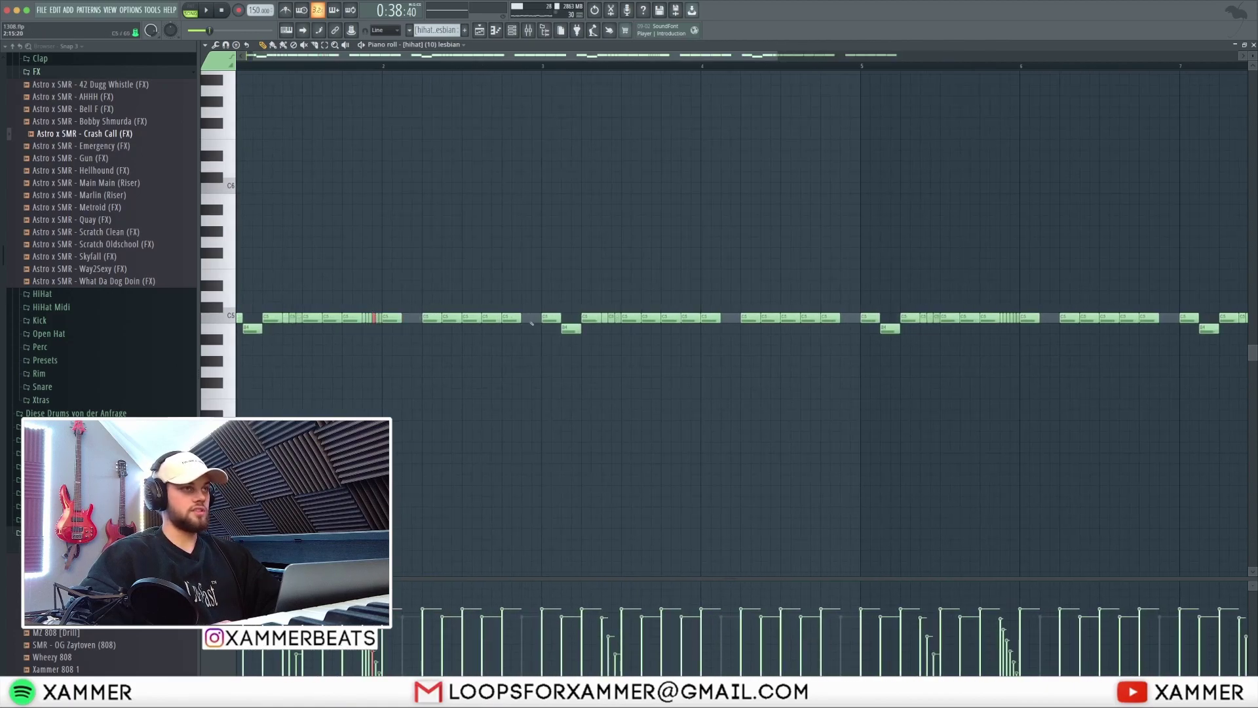
scroll(347, 320, left, 1)
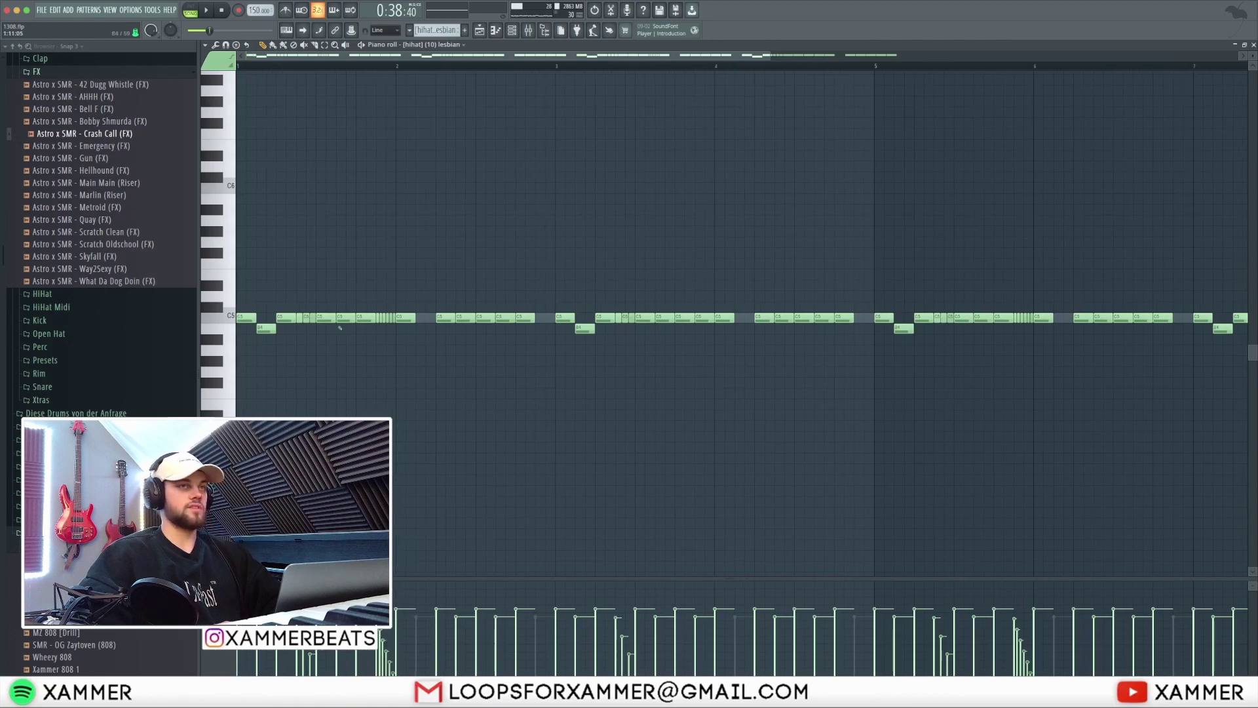
scroll(340, 328, down, 3)
scroll(321, 330, up, 1)
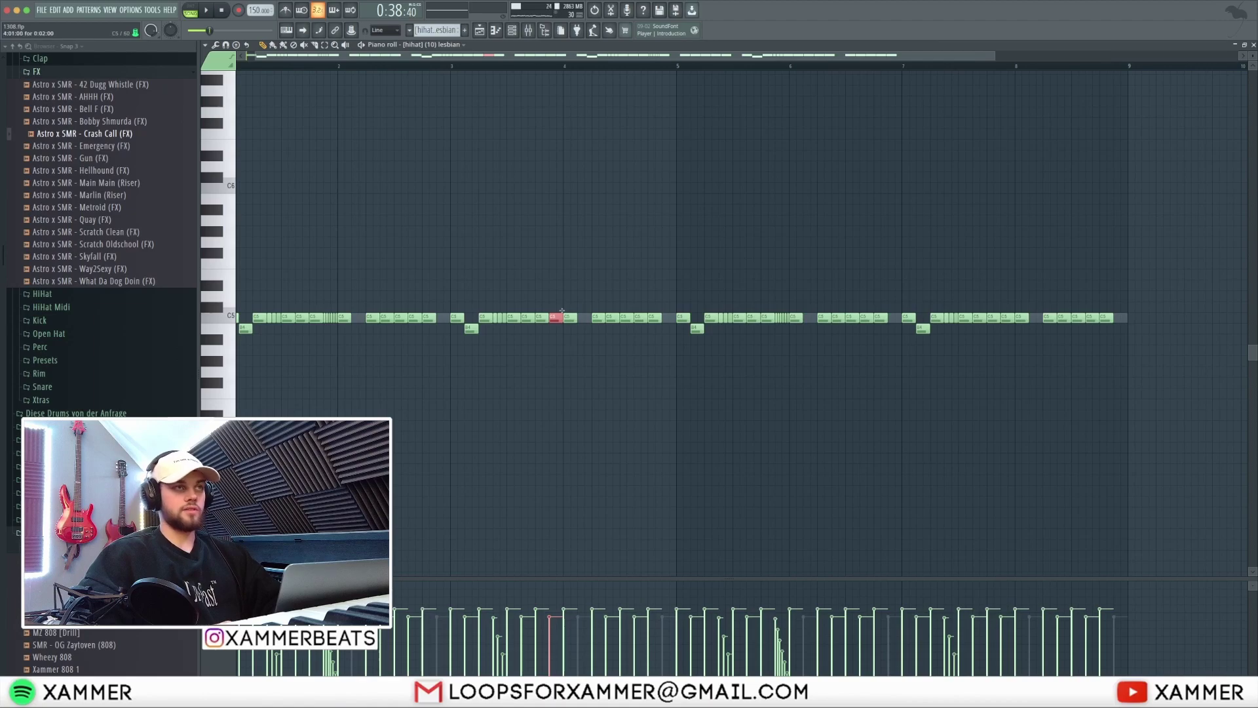
scroll(689, 364, left, 1)
drag(369, 327, 327, 317)
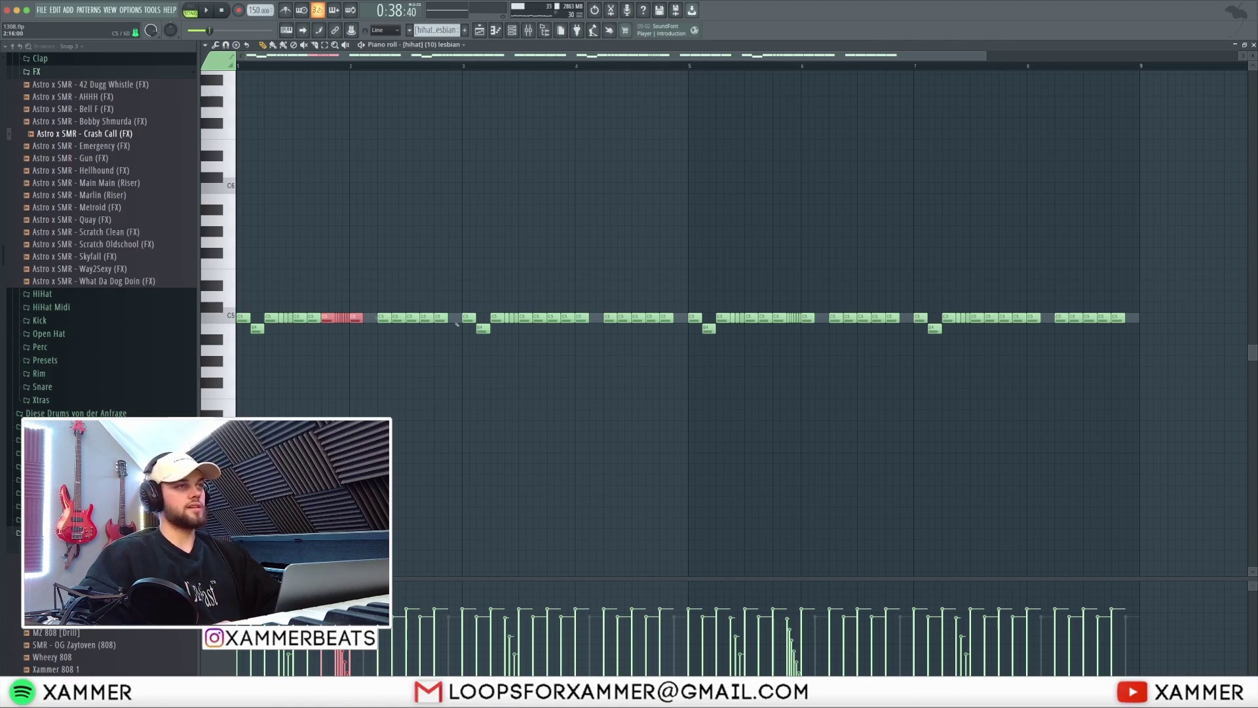
click(466, 317)
View the notes of the second hi-hat channel (#2) in the piano roll and return to the main hi-hat notes.
click(443, 46)
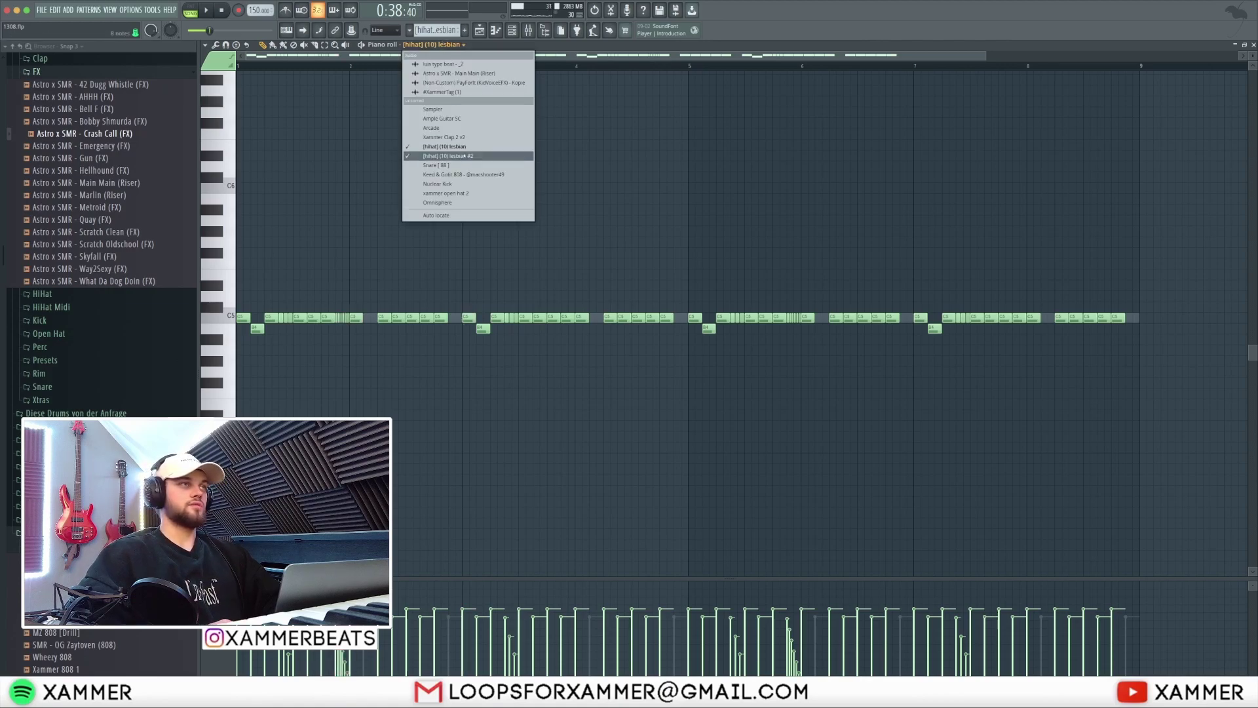
click(465, 156)
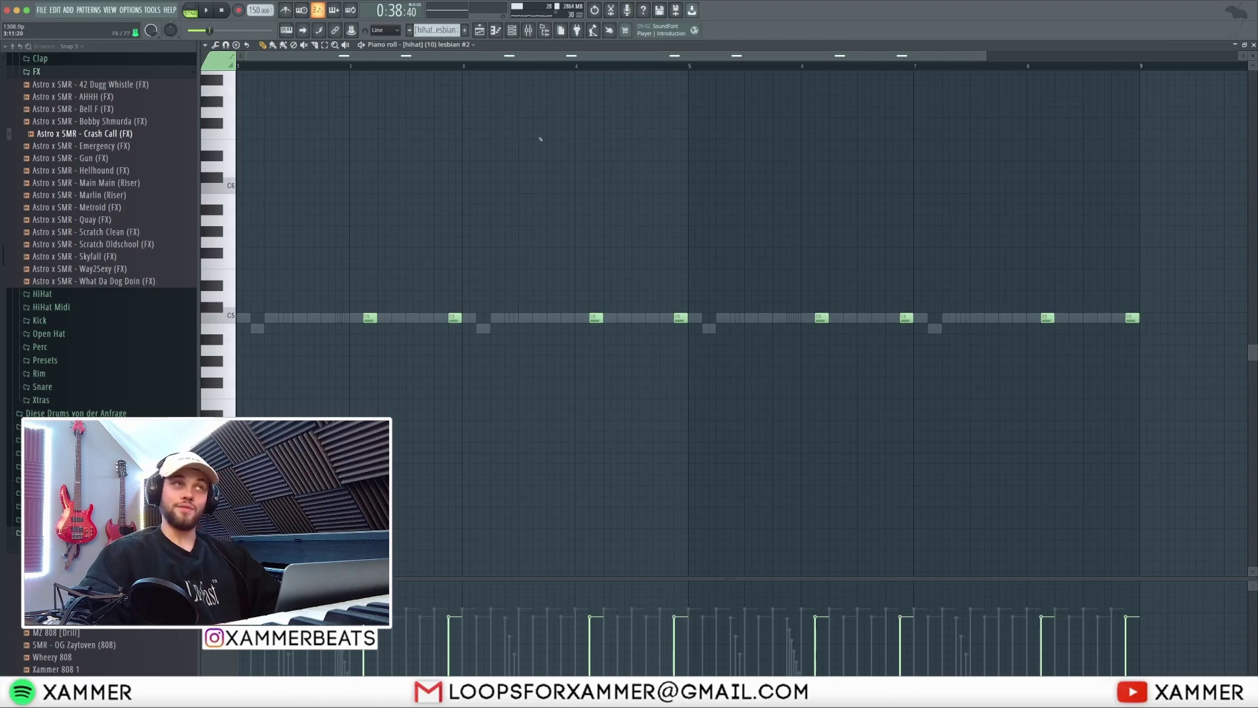
click(448, 49)
click(469, 147)
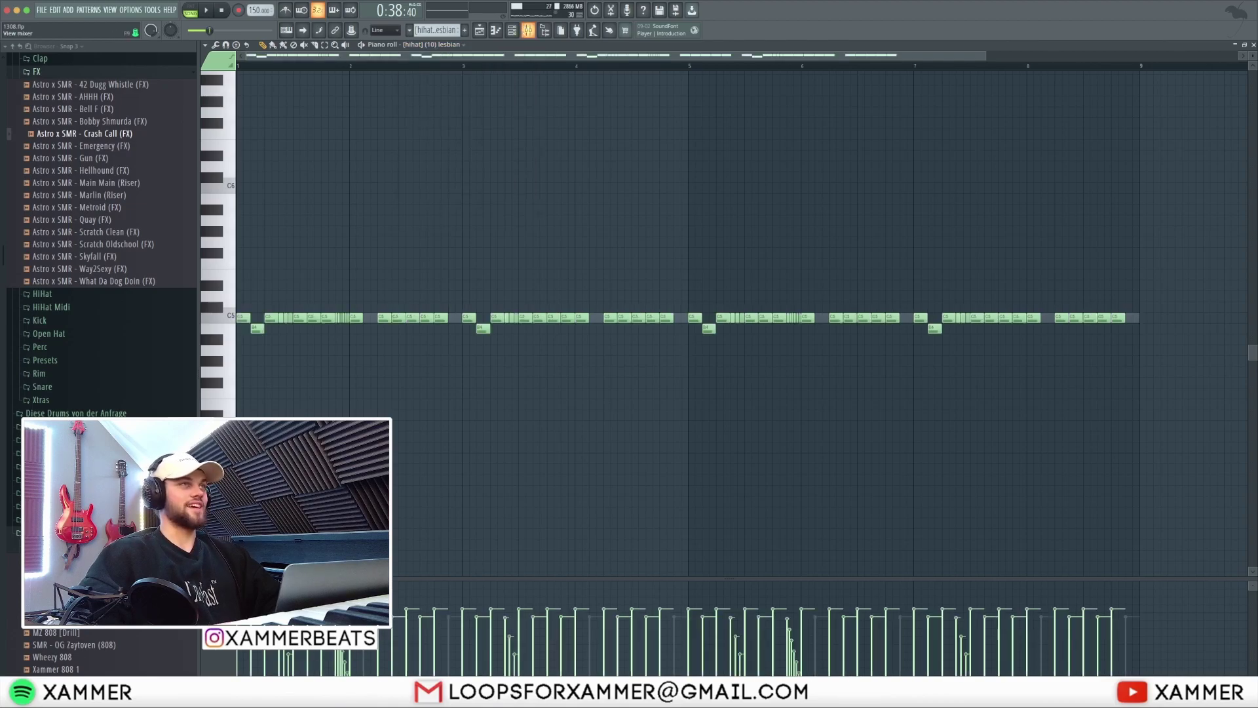
View the sampler settings and waveform of the second hi-hat channel (#2) and return to the piano roll.
click(514, 31)
click(870, 423)
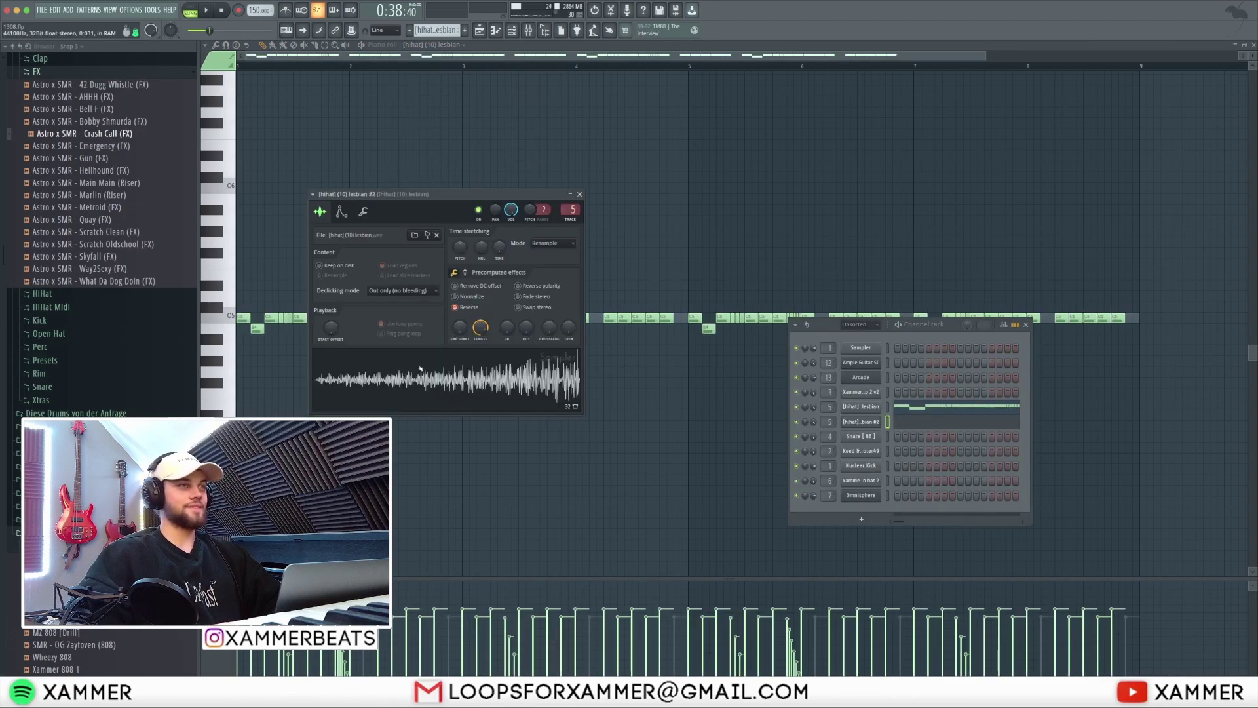
click(494, 47)
Highlight the first lower-pitched hi-hat note again, return to the playlist and play the drums from bar 25.
ctrl+click(259, 330)
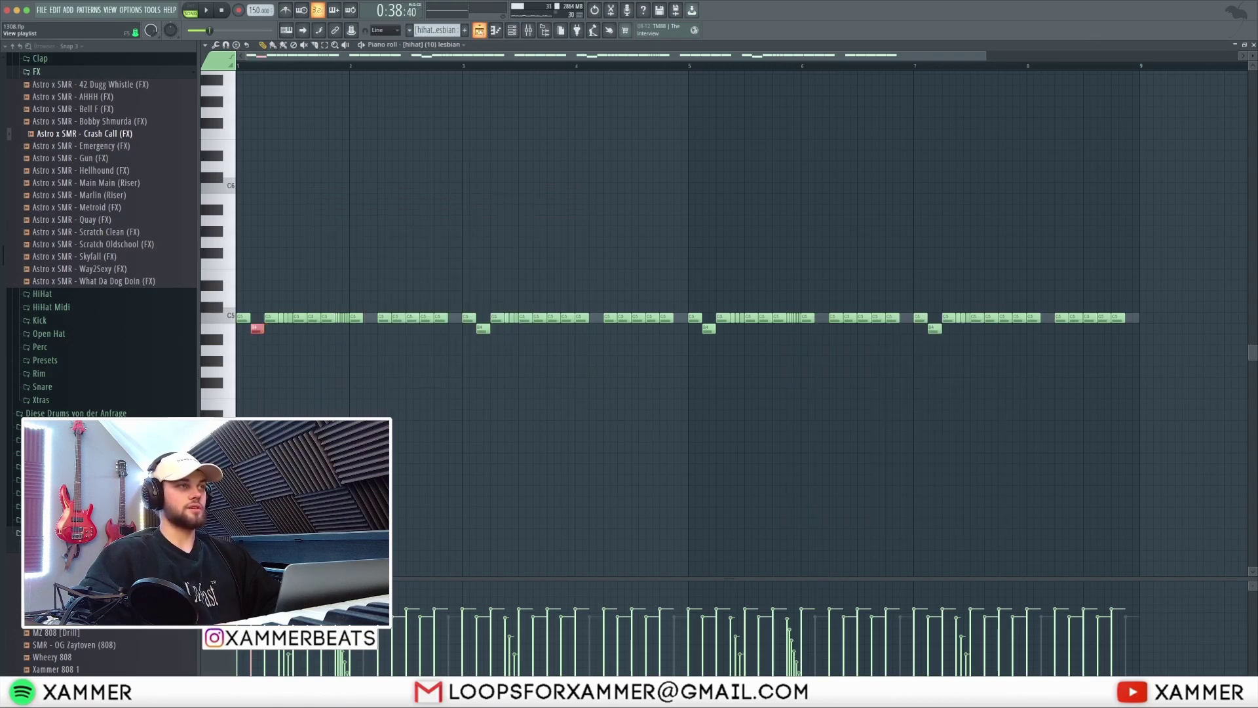
key(F5)
key(space)
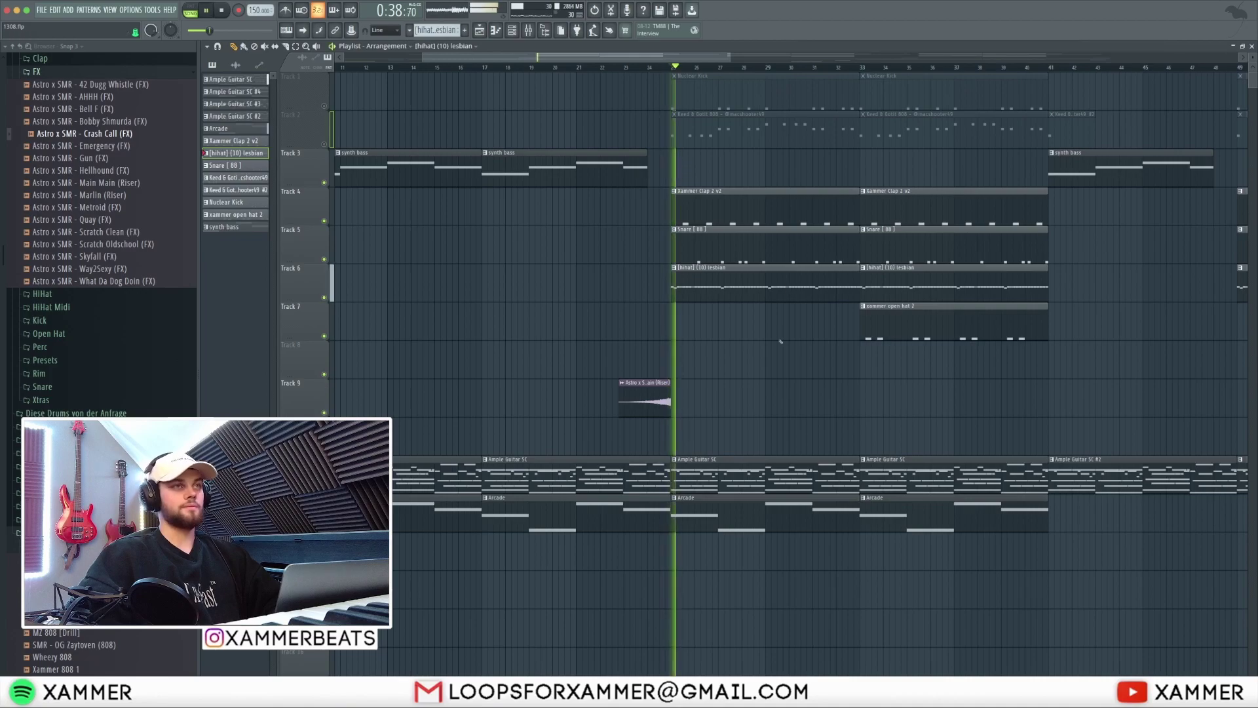
Raise the four lower-pitched hi-hat notes by one semitone to C5 and play the pattern to hear it without the pitch drops.
key(space)
double_click(744, 290)
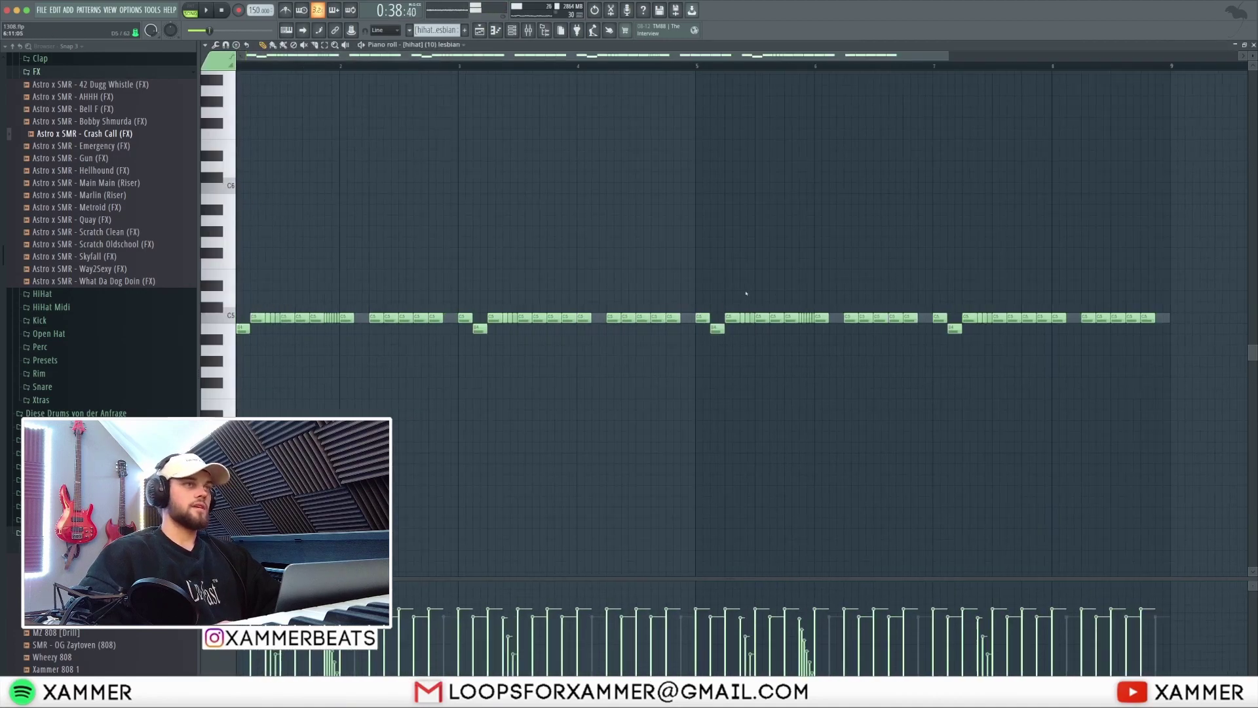
drag(989, 340, 223, 346)
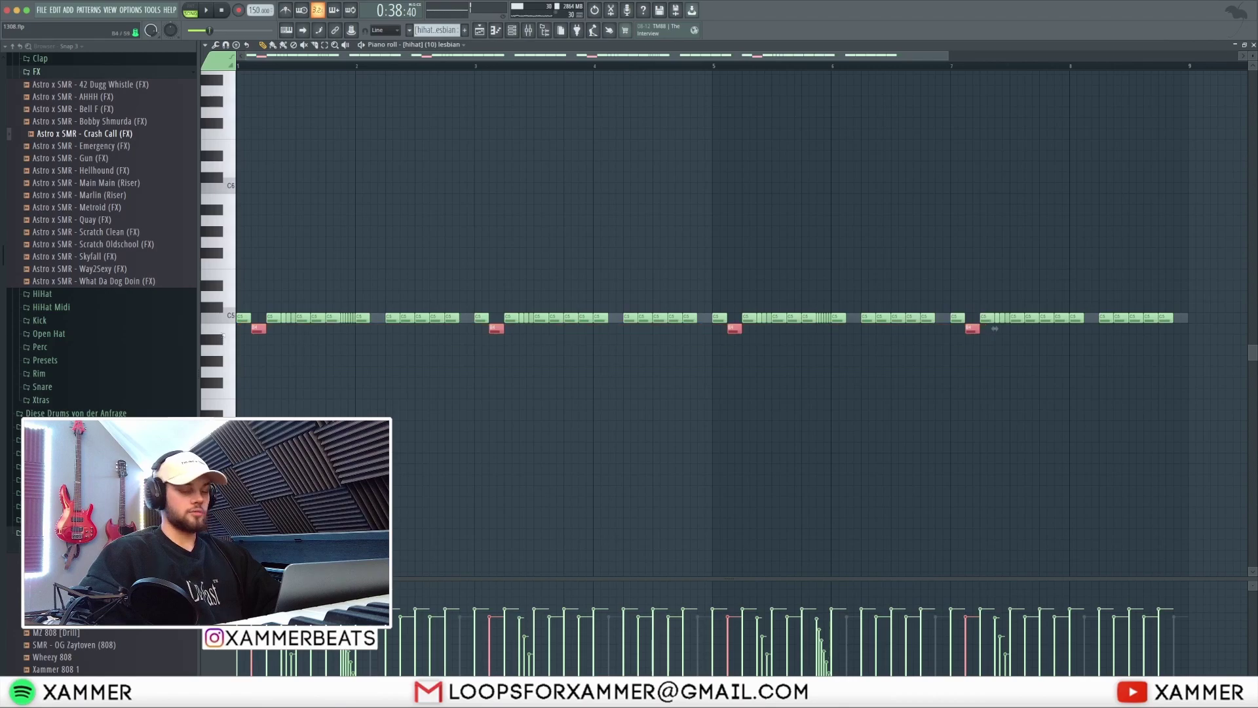
key(shift+Up)
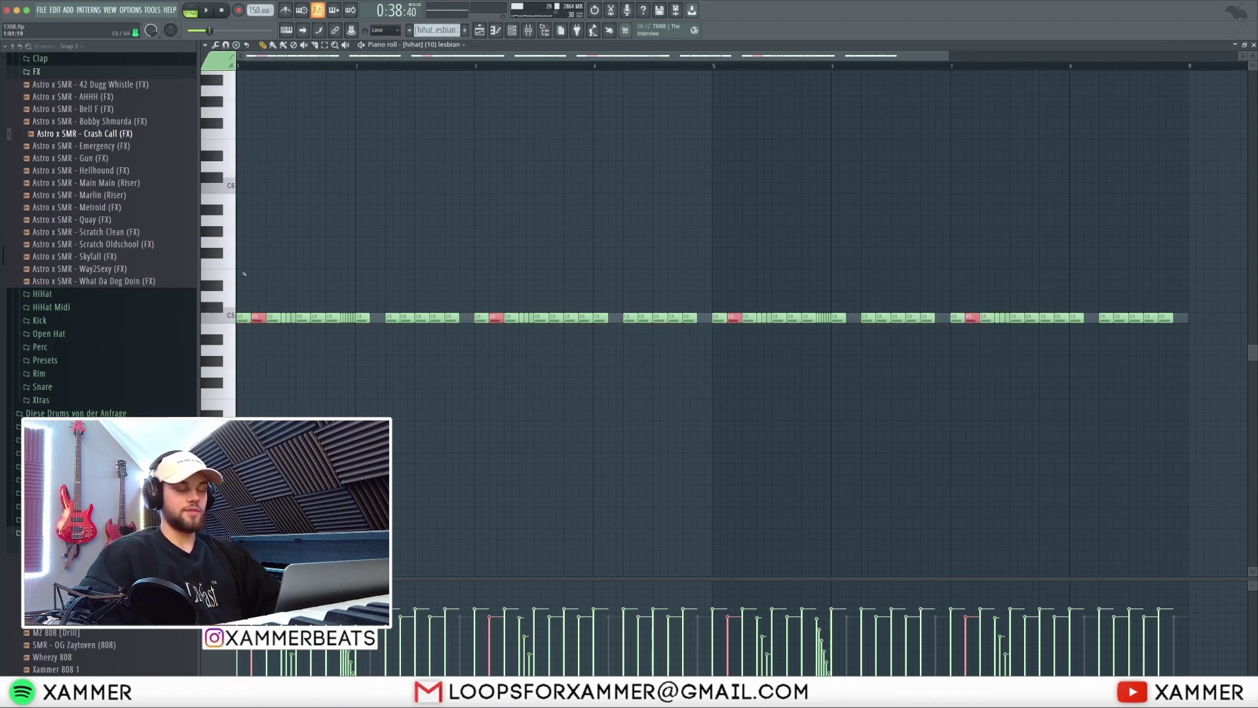
key(space)
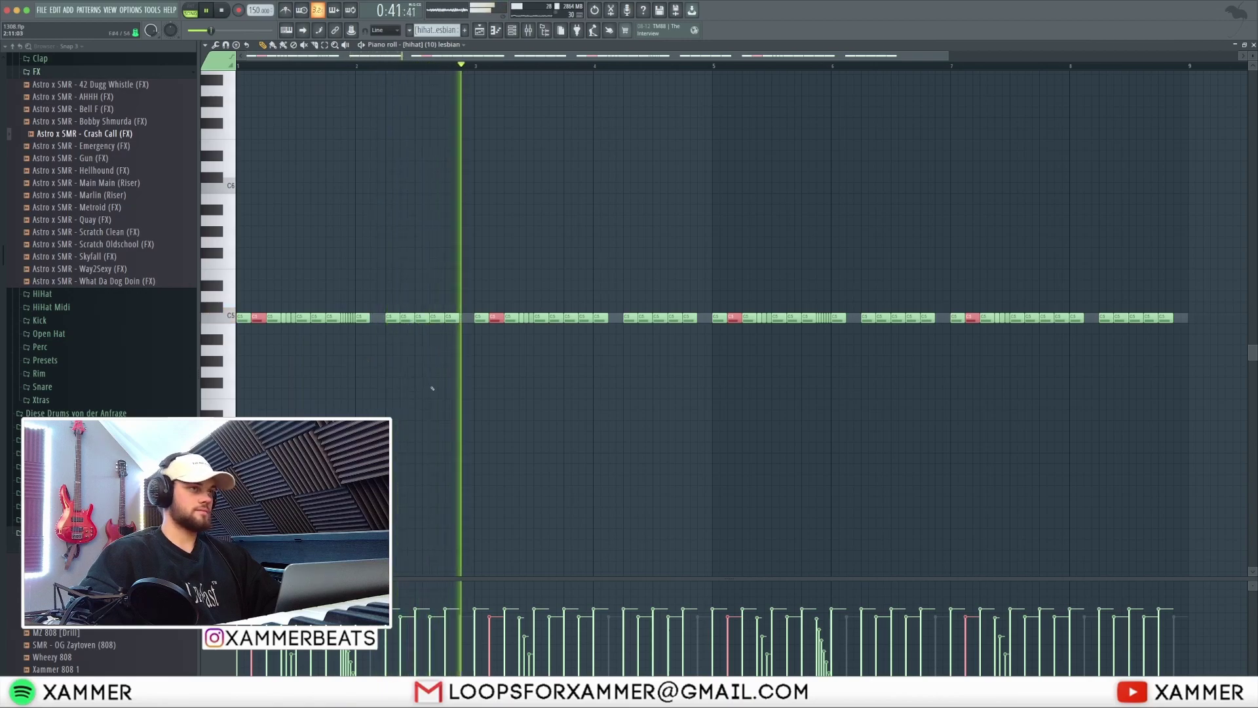
key(space)
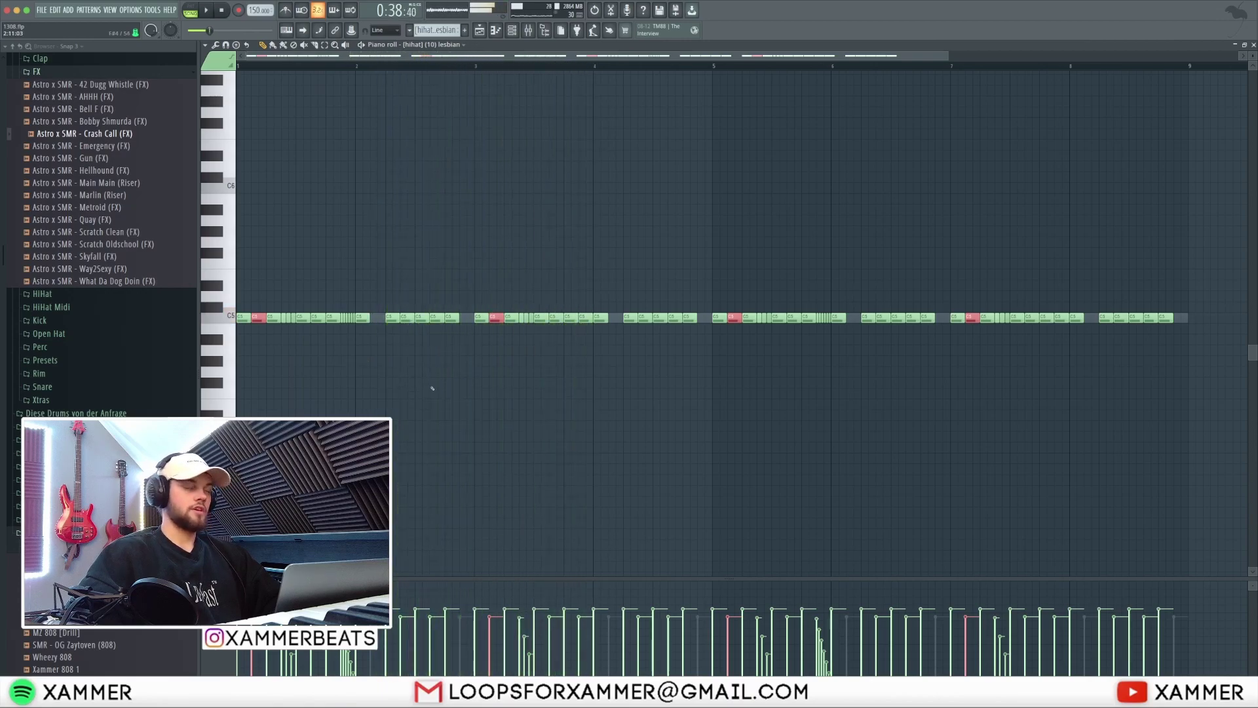
Lower the selected hi-hat notes by one semitone again and play the pattern with the pitch drops.
key(shift+Down)
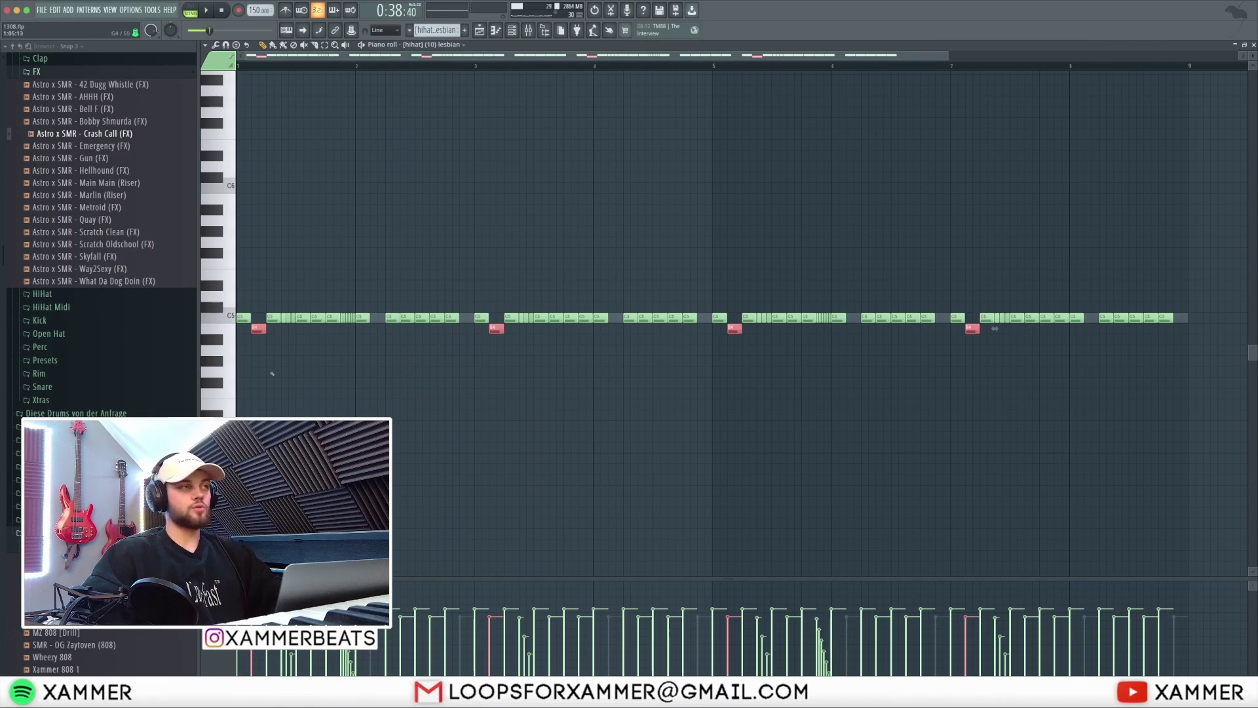
key(shift+Down)
key(shift+Up)
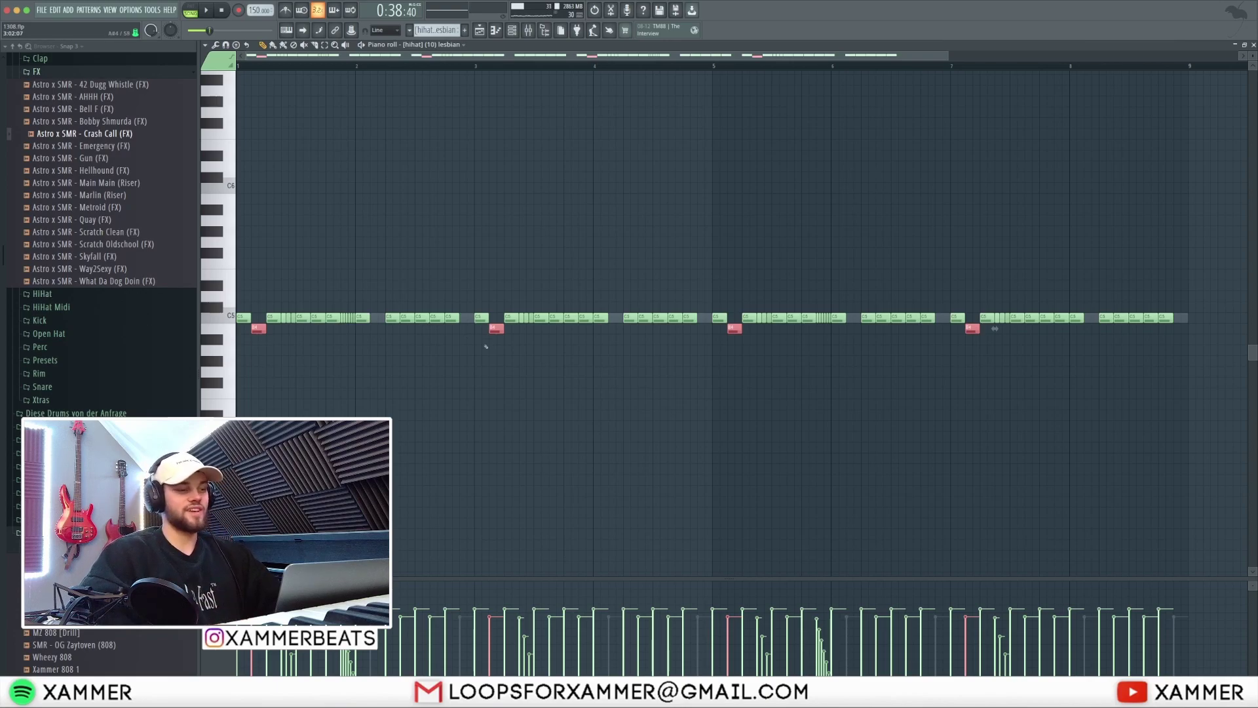
key(space)
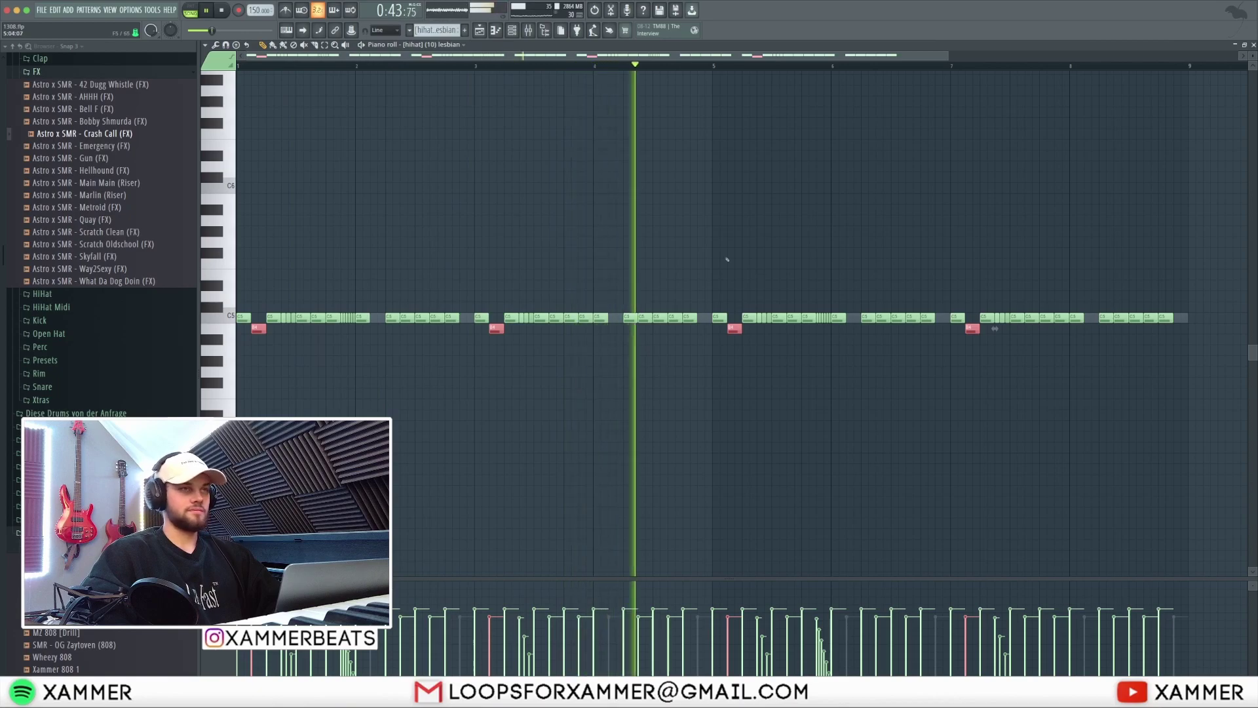
key(space)
Return to the playlist and open the first Keed & Gotit 808 clip on Track 2 in the piano roll.
click(479, 30)
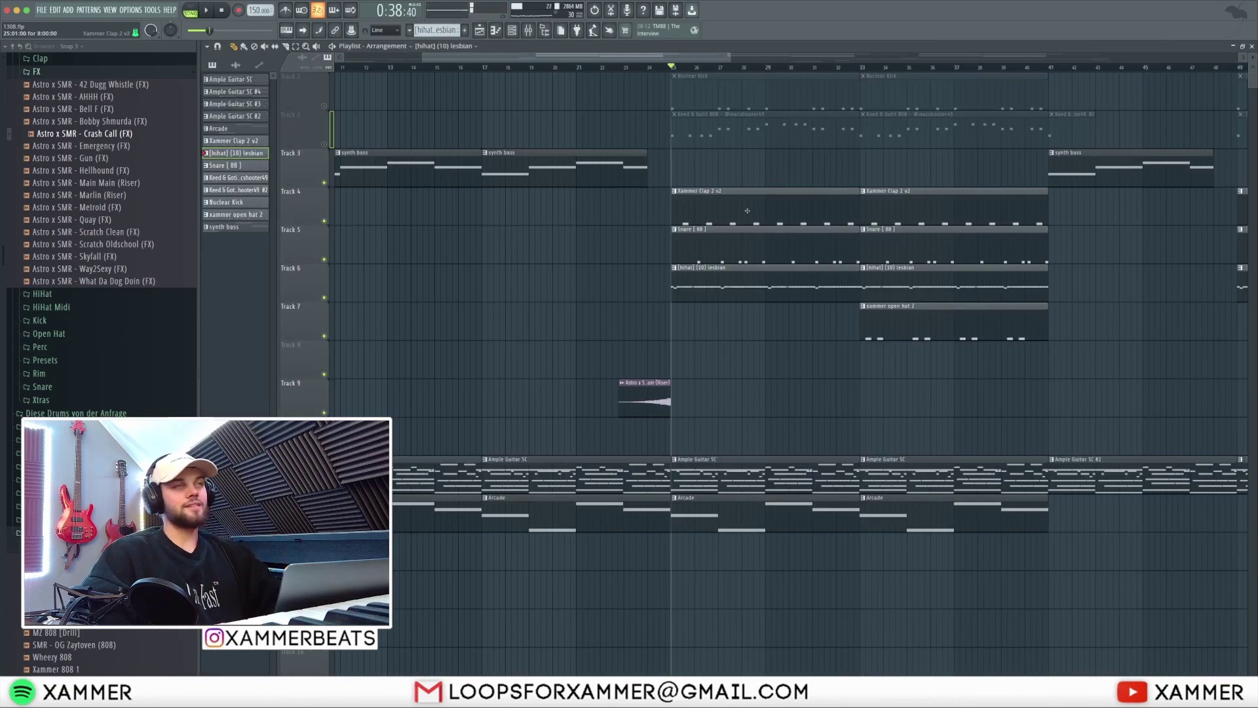
scroll(751, 186, down, 3)
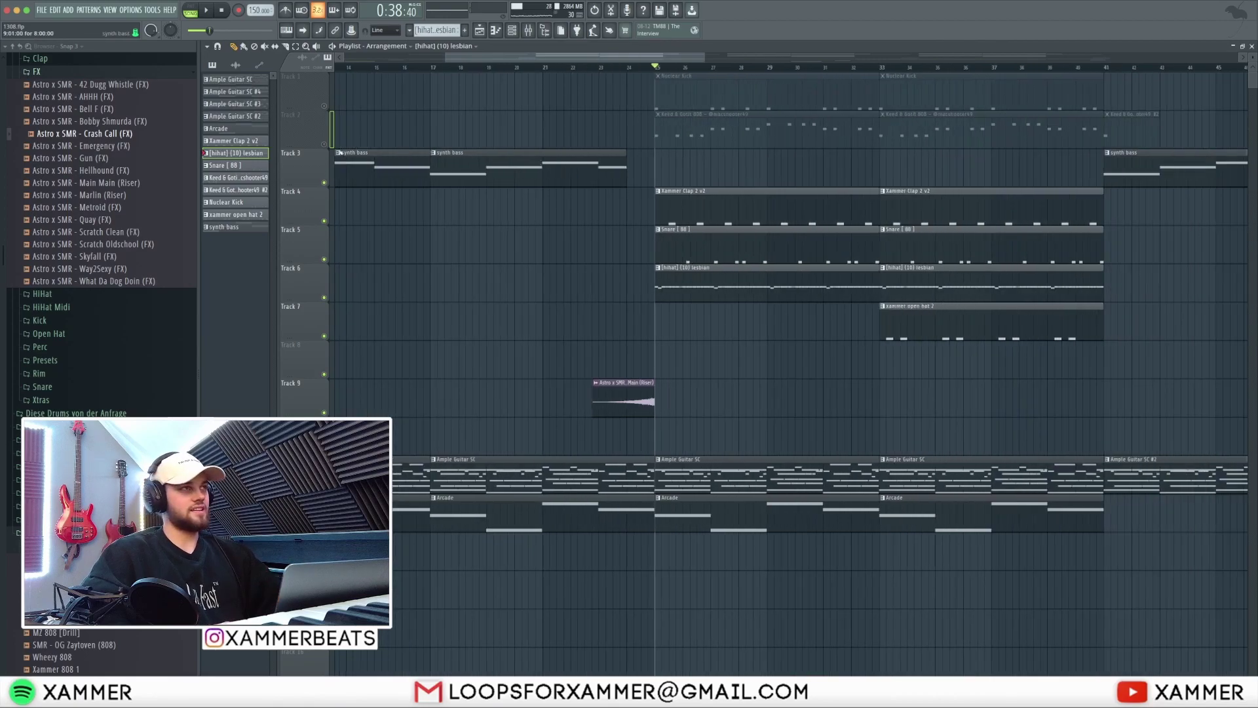
scroll(649, 138, right, 1)
scroll(649, 138, down, 1)
double_click(647, 99)
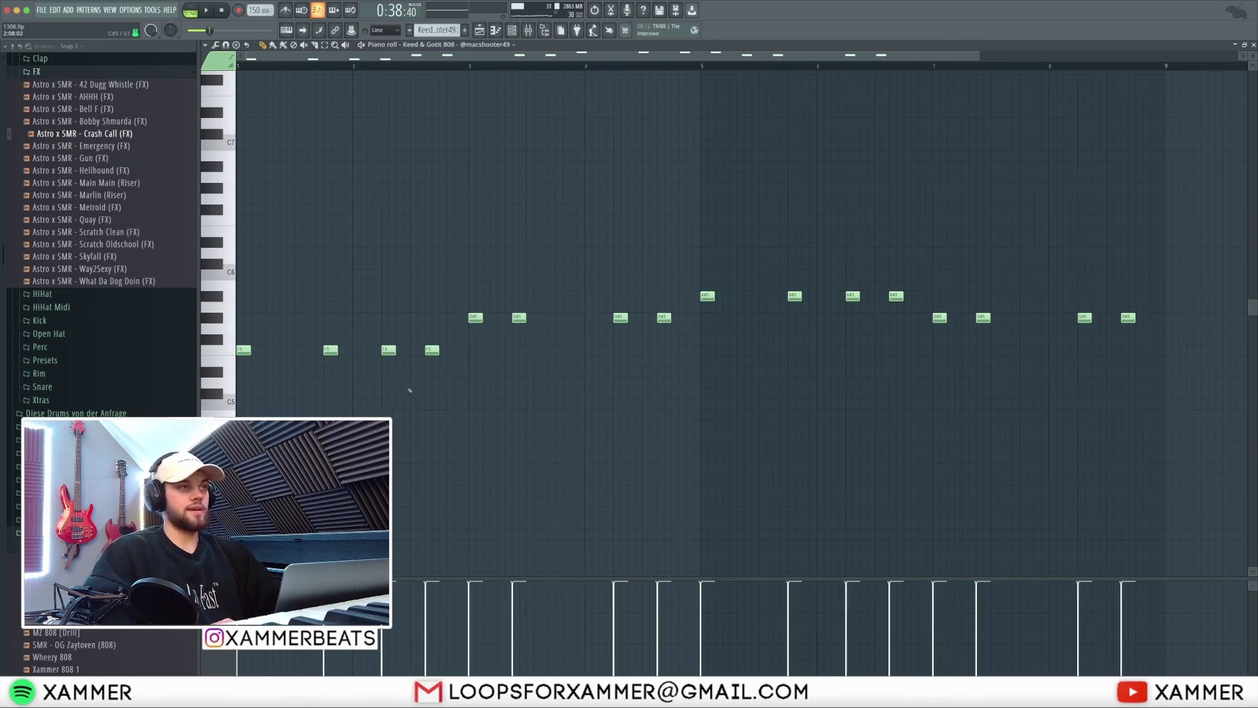
scroll(318, 396, down, 2)
scroll(272, 368, up, 2)
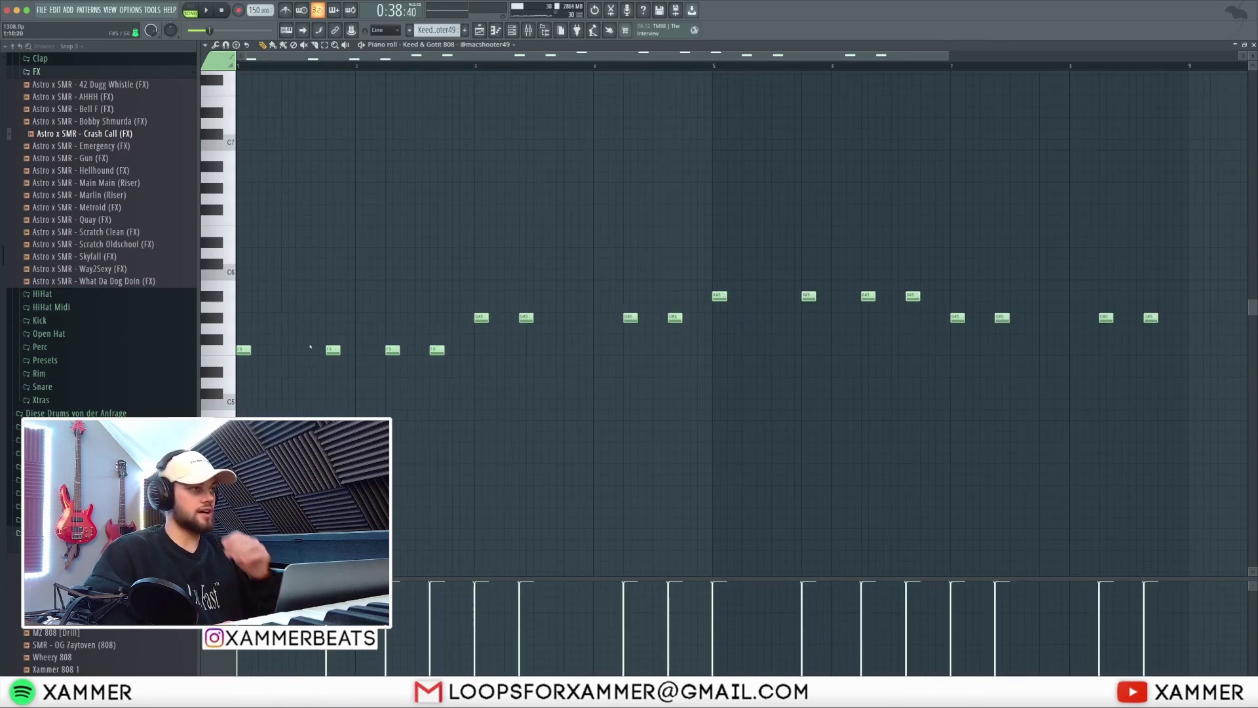
Examine the timing and pitch of the 808 note groups by highlighting them, and play the pattern.
super+click(333, 350)
drag(344, 352, 120, 340)
super+click(481, 318)
super+click(526, 317)
drag(450, 335, 358, 351)
scroll(387, 377, down, 3)
drag(599, 318, 542, 318)
drag(784, 296, 737, 296)
drag(1032, 308, 924, 318)
drag(334, 313, 232, 361)
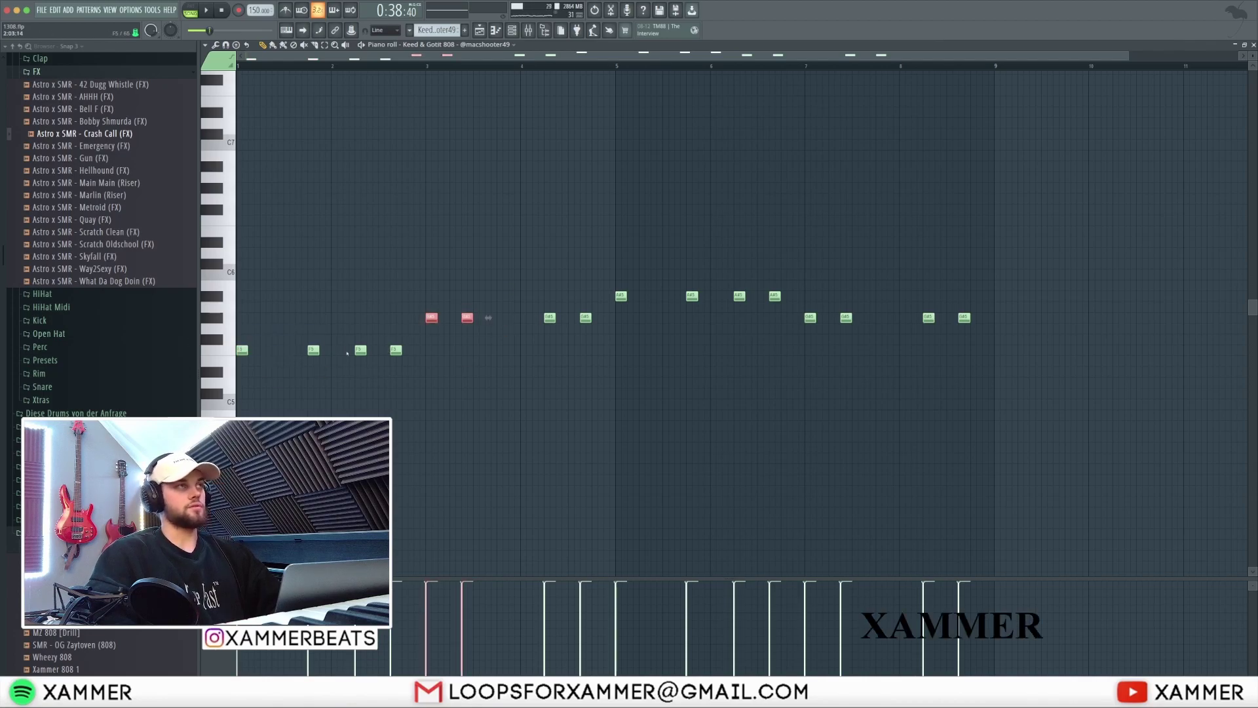
key(space)
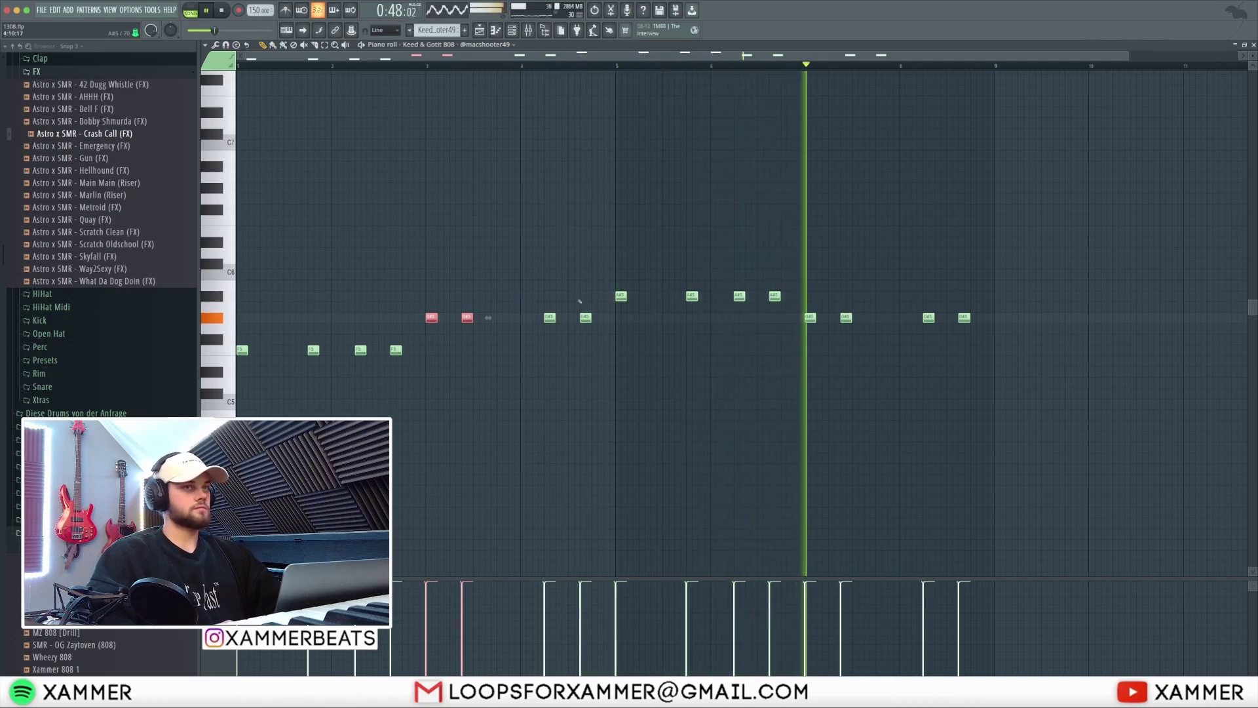
key(space)
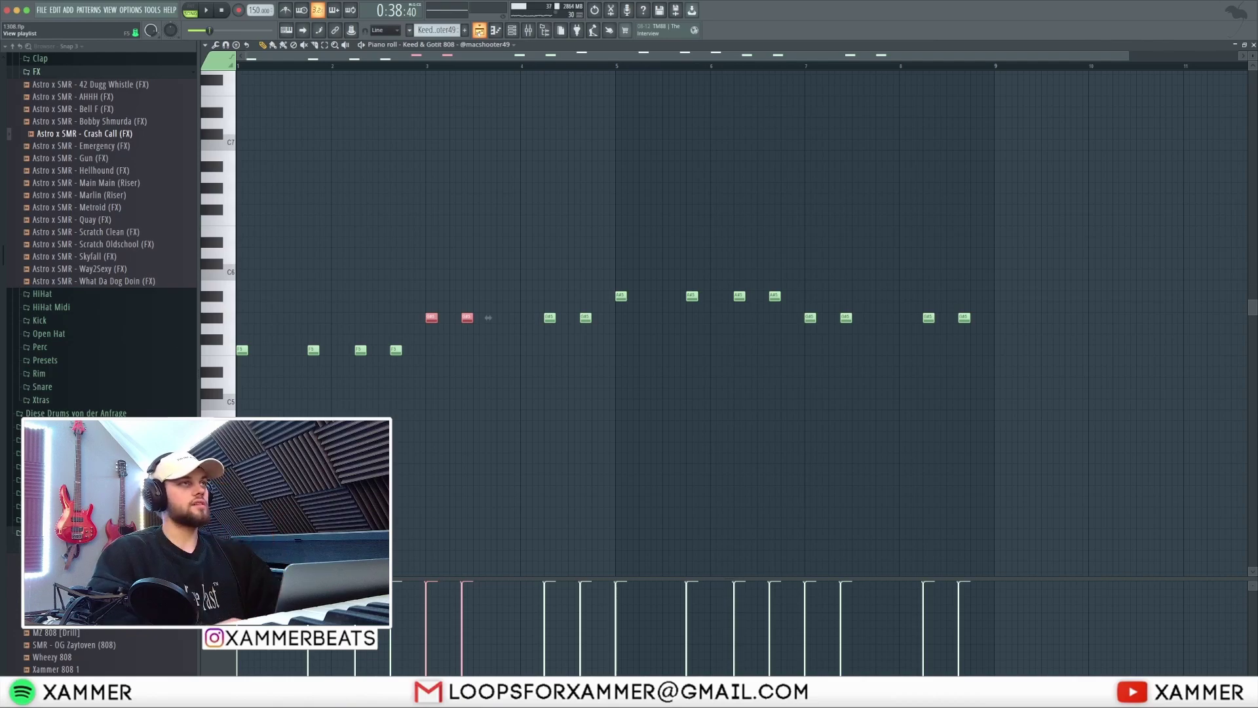
Try shifting the second 808 note of bar 3 later within the bar, undo the shift and collapse the history list.
key(shift+Right)
key(shift+Left)
drag(467, 316, 502, 317)
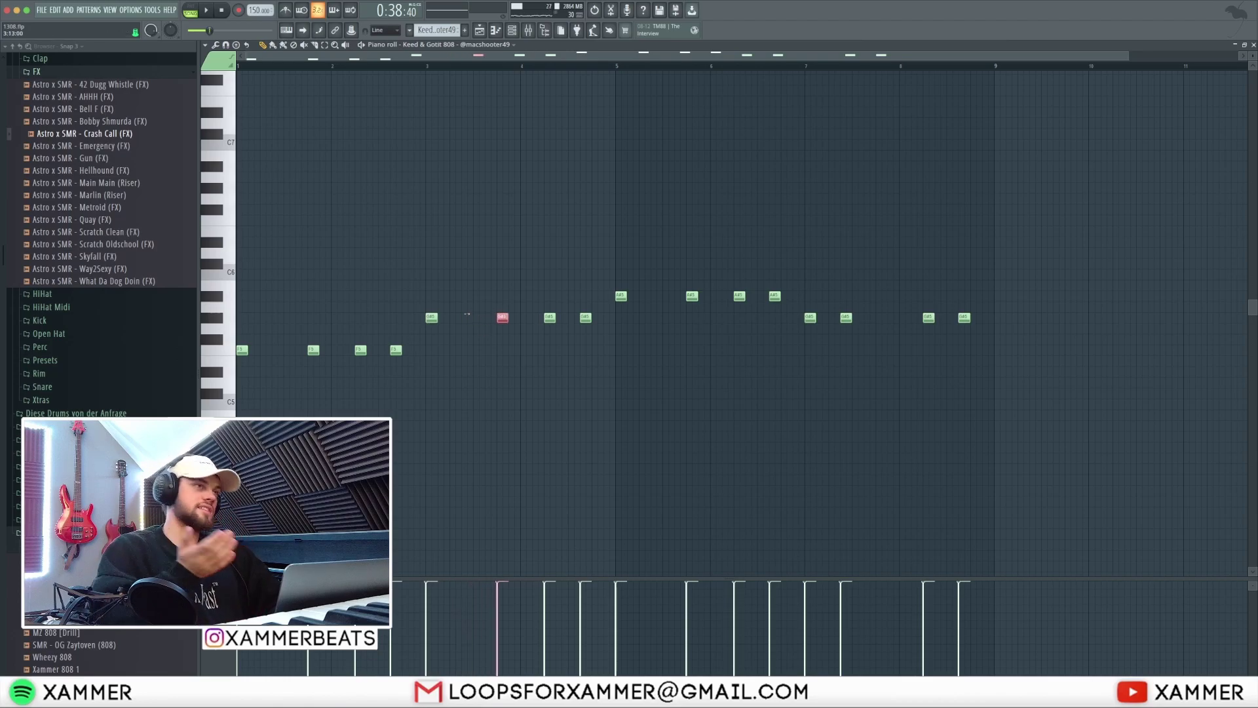
key(super+z)
key(super+z)
key(super+z)
key(super+z)
key(super+z)
key(super+z)
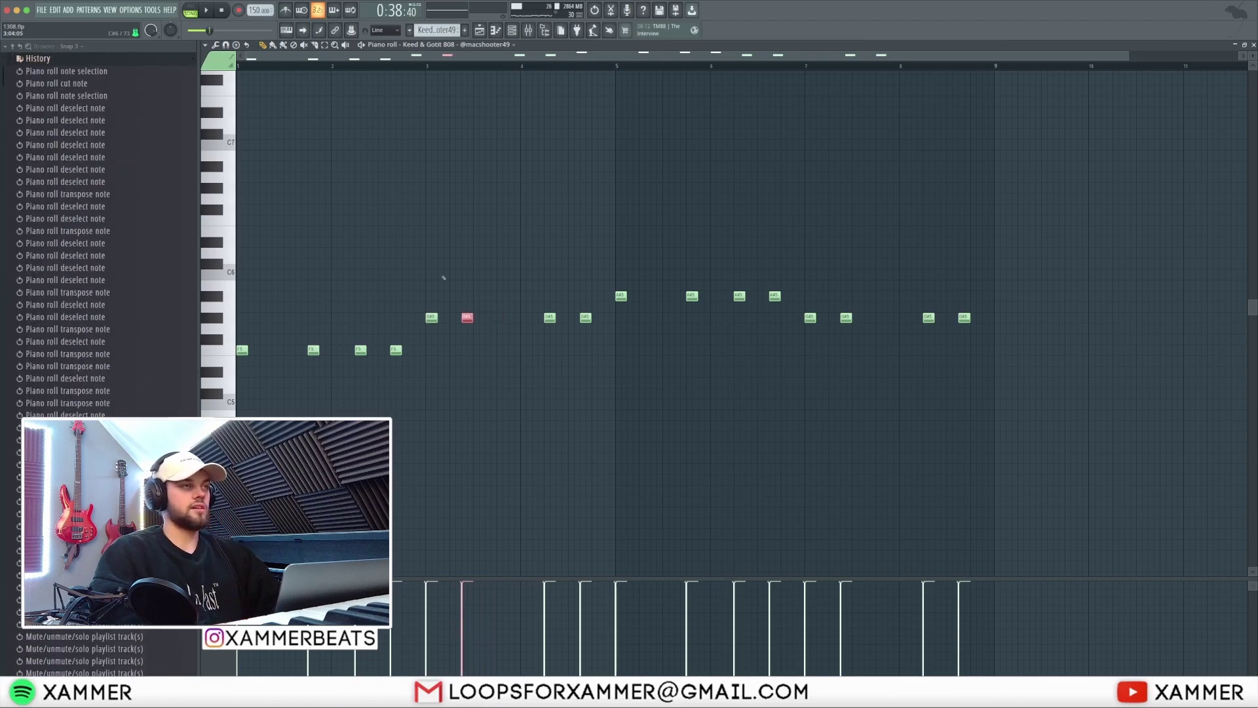
scroll(143, 146, up, 2)
click(96, 59)
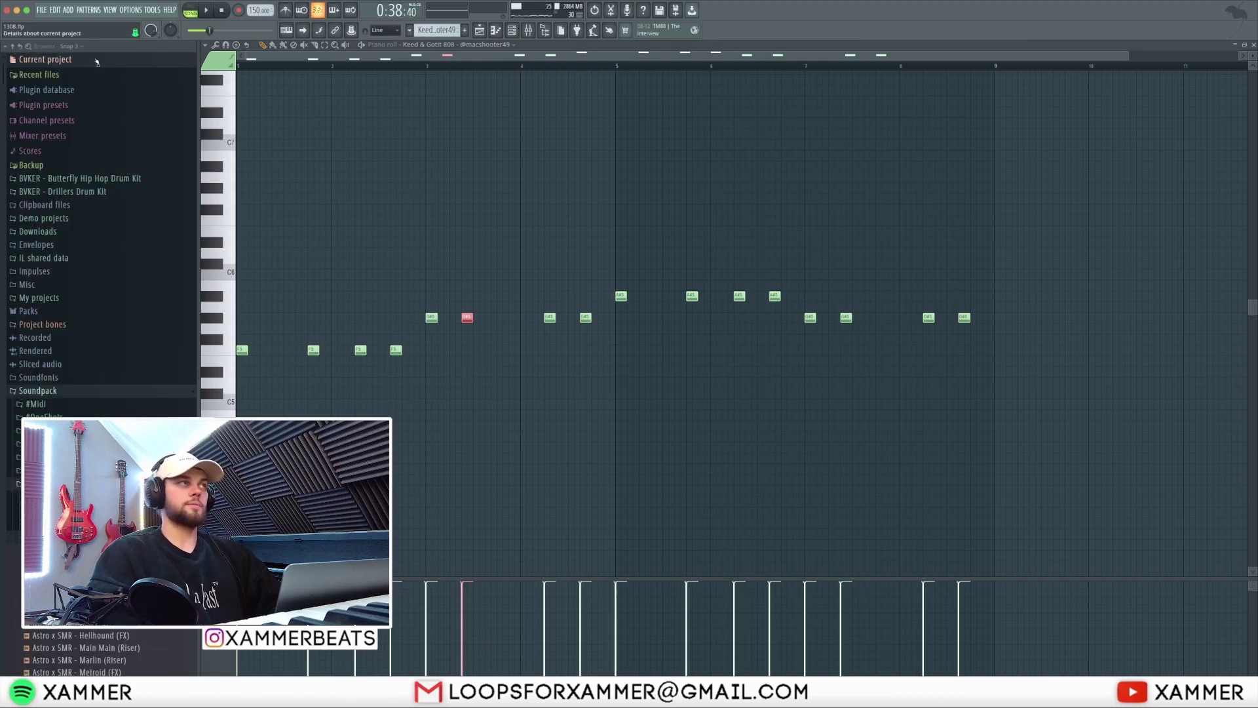
Open the first Nuclear Kick clip and highlight its notes group by group, including the final kick, to examine their placement.
click(483, 30)
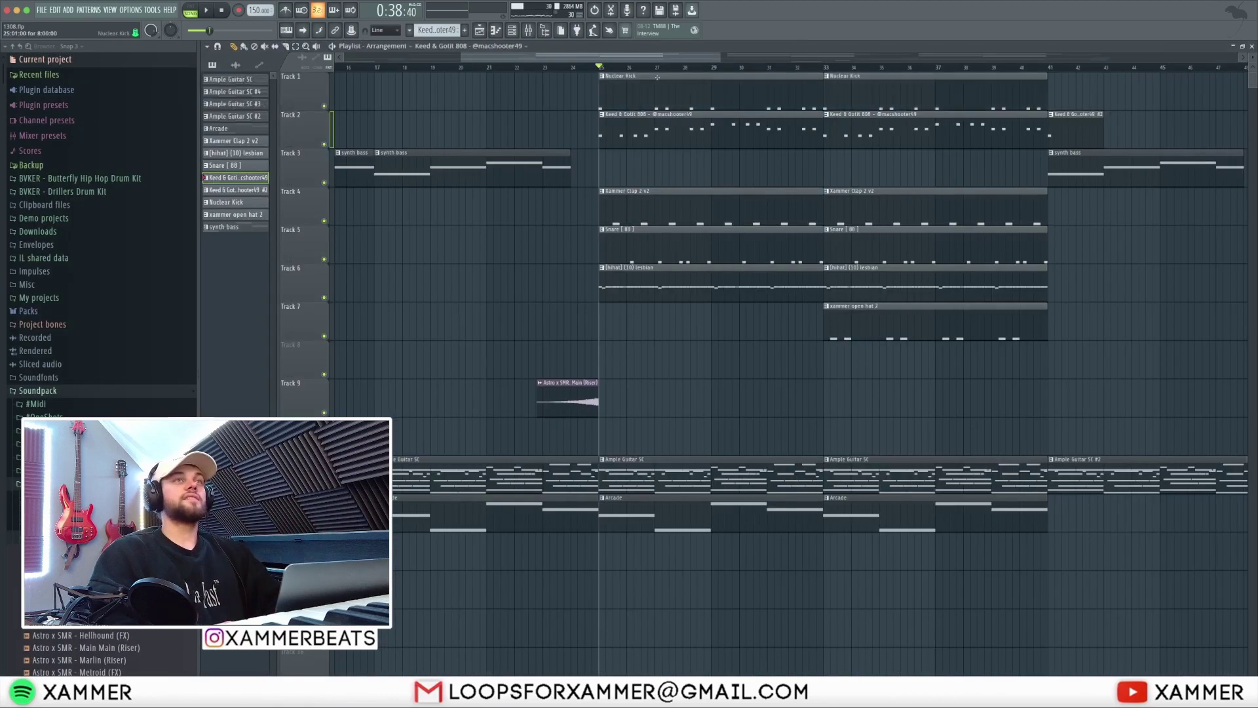
double_click(661, 81)
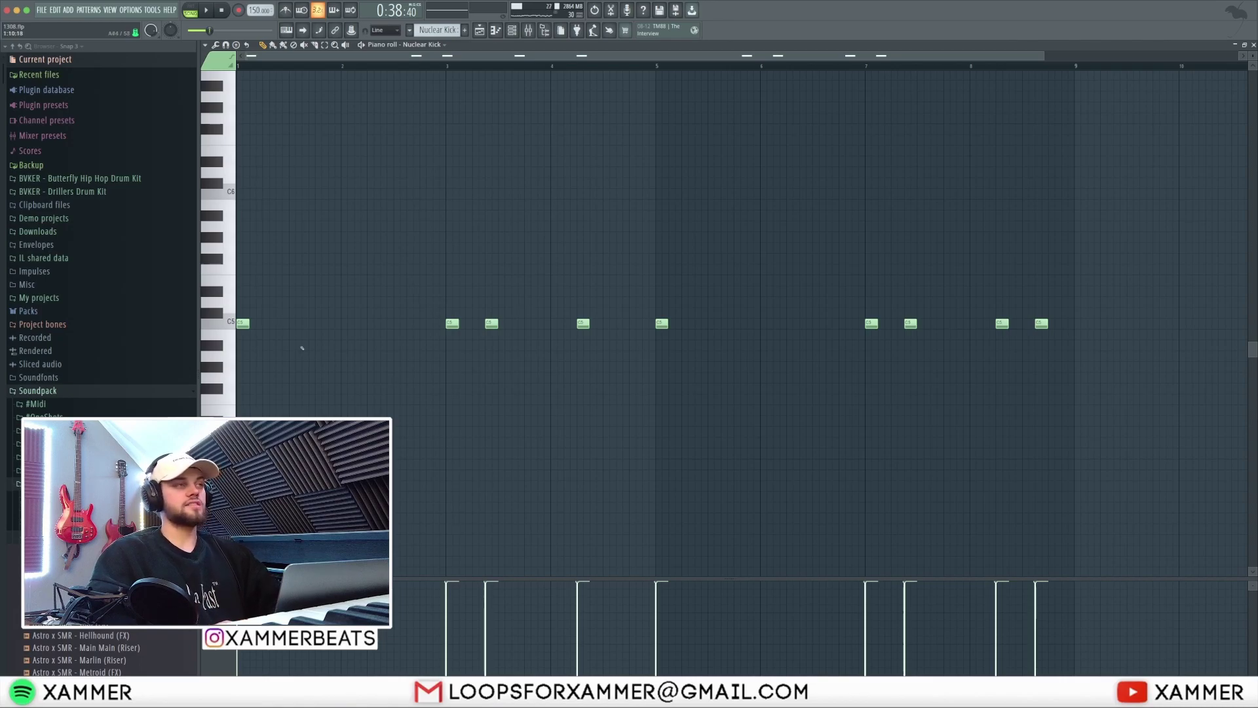
drag(311, 352, 226, 285)
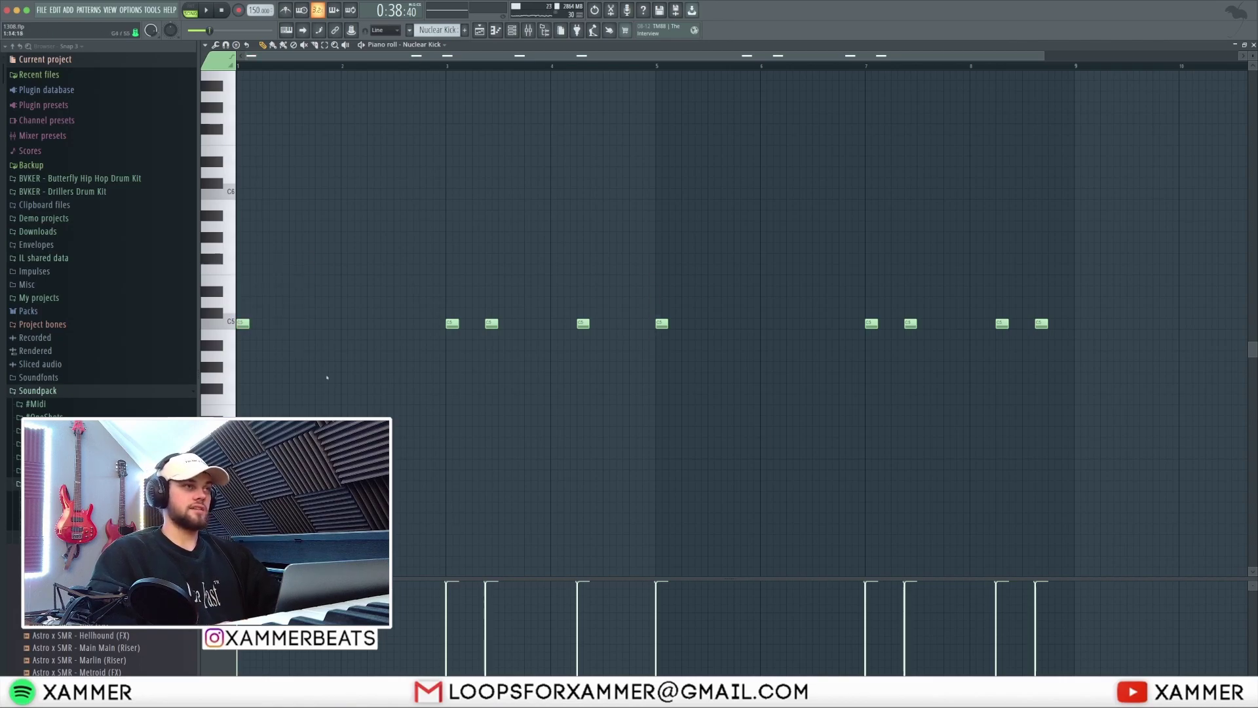
drag(424, 336, 193, 274)
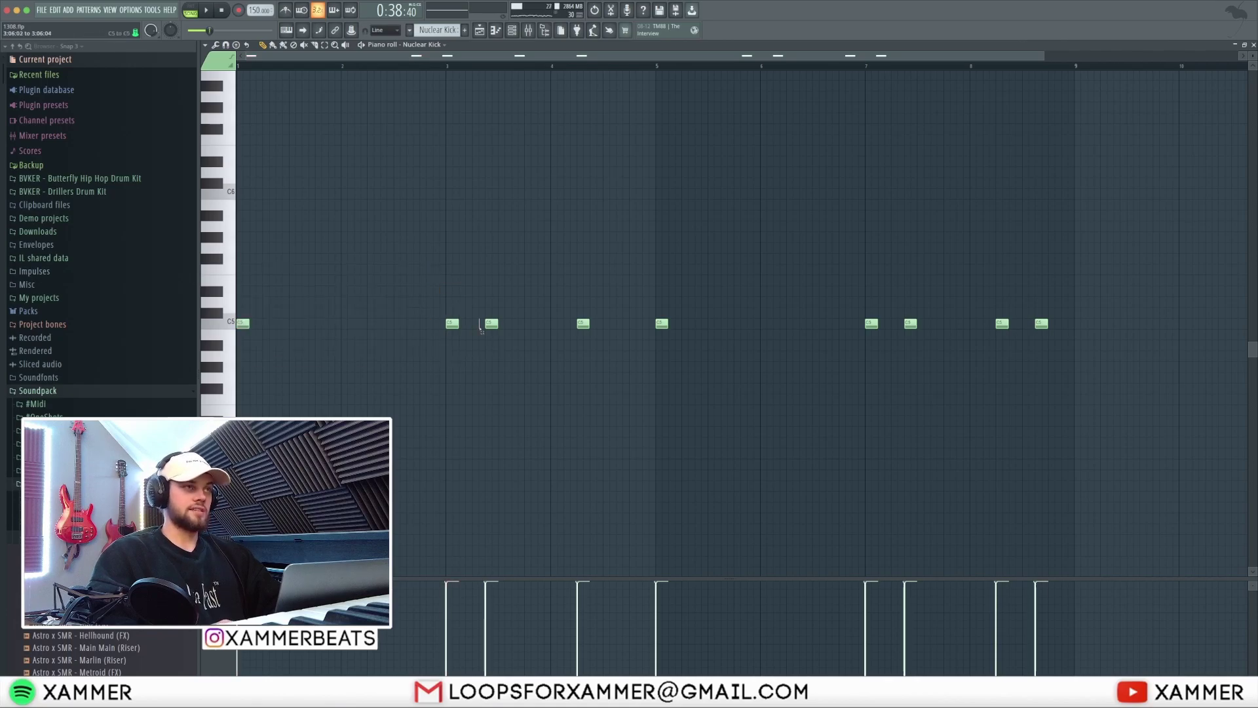
drag(506, 333, 407, 316)
drag(502, 352, 479, 280)
drag(590, 346, 565, 242)
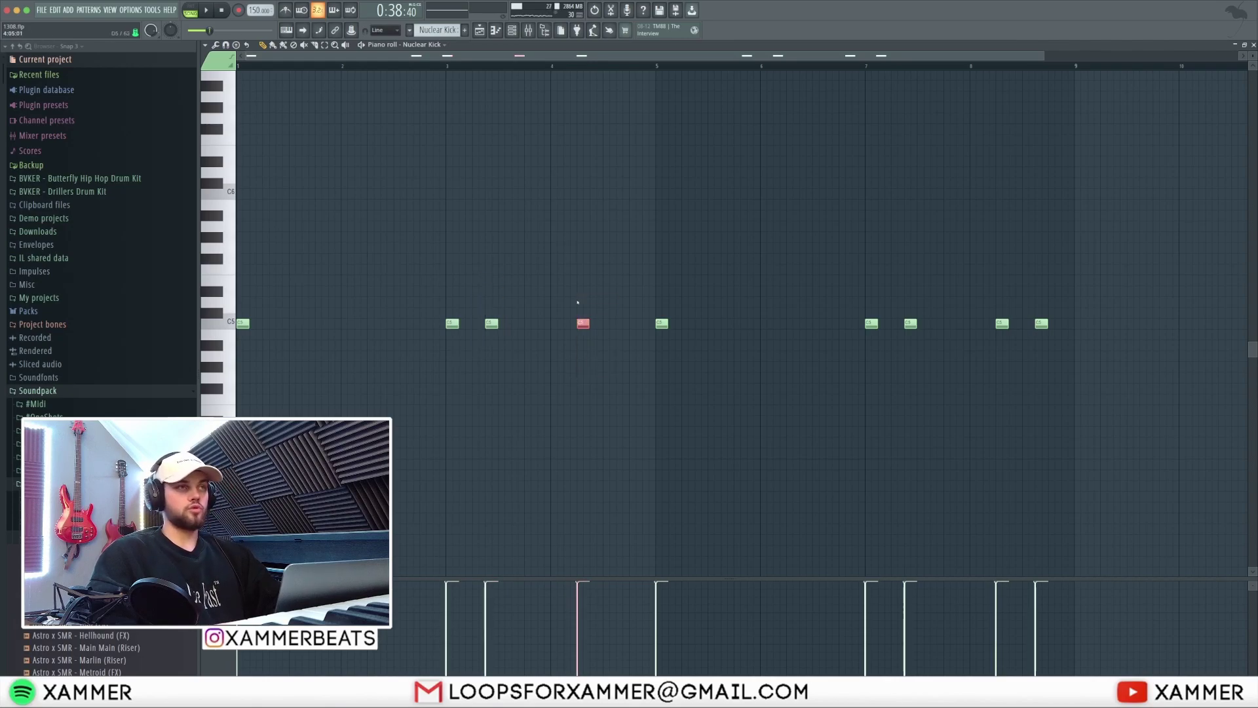
drag(1084, 350, 1047, 267)
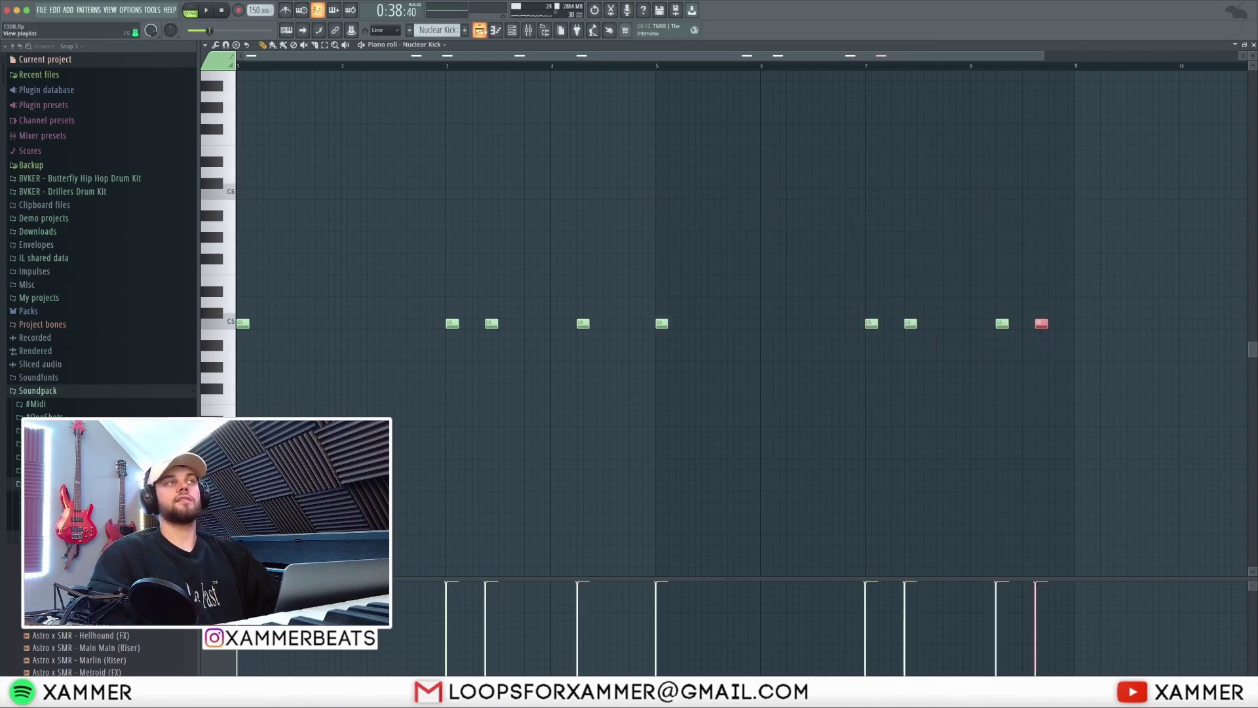
Return to the playlist and play the full arrangement from bar 25 up to the open hat's entry.
key(F5)
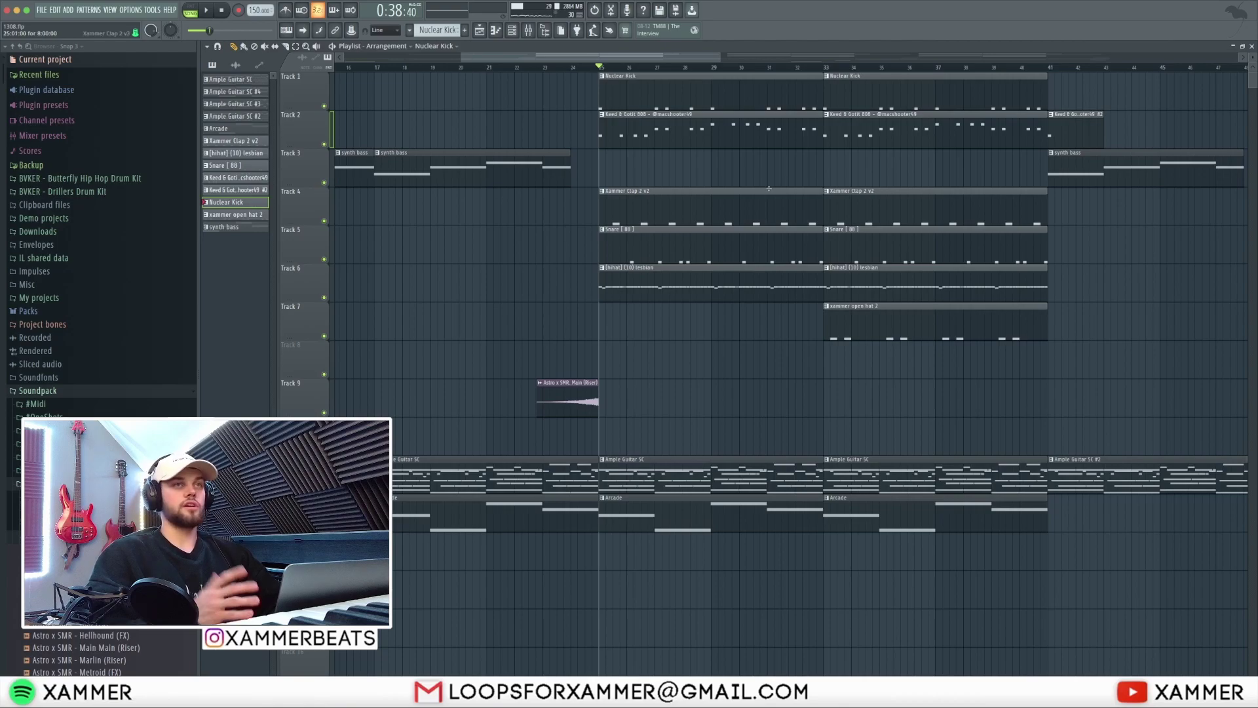
key(space)
scroll(656, 331, right, 3)
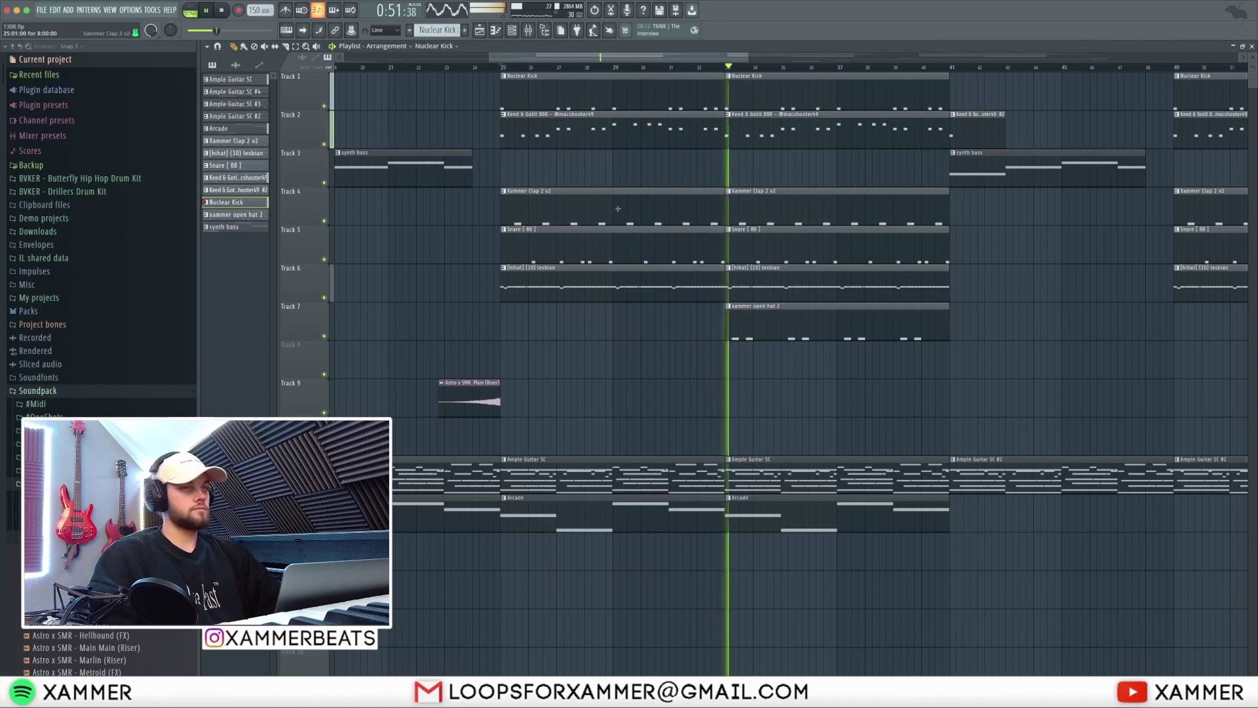
key(space)
View the xammer open hat 2 notes in the piano roll, highlighting the first one, and return to the playlist.
scroll(805, 320, up, 3)
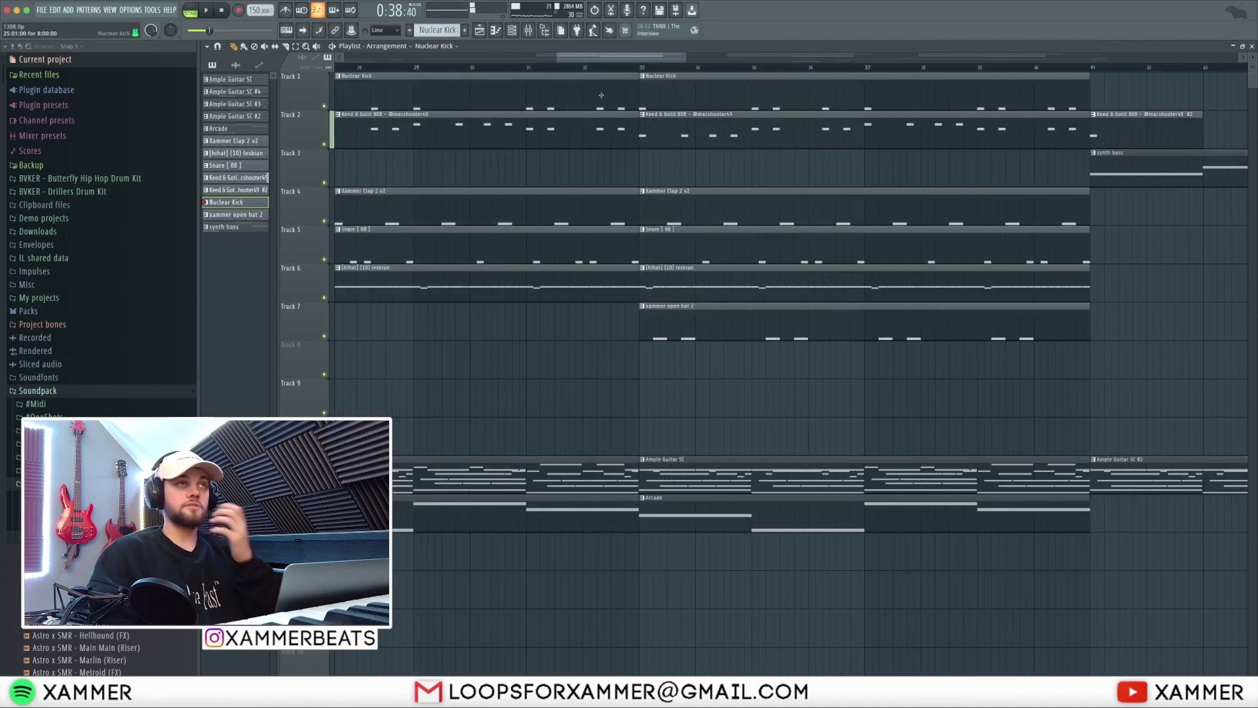
double_click(729, 323)
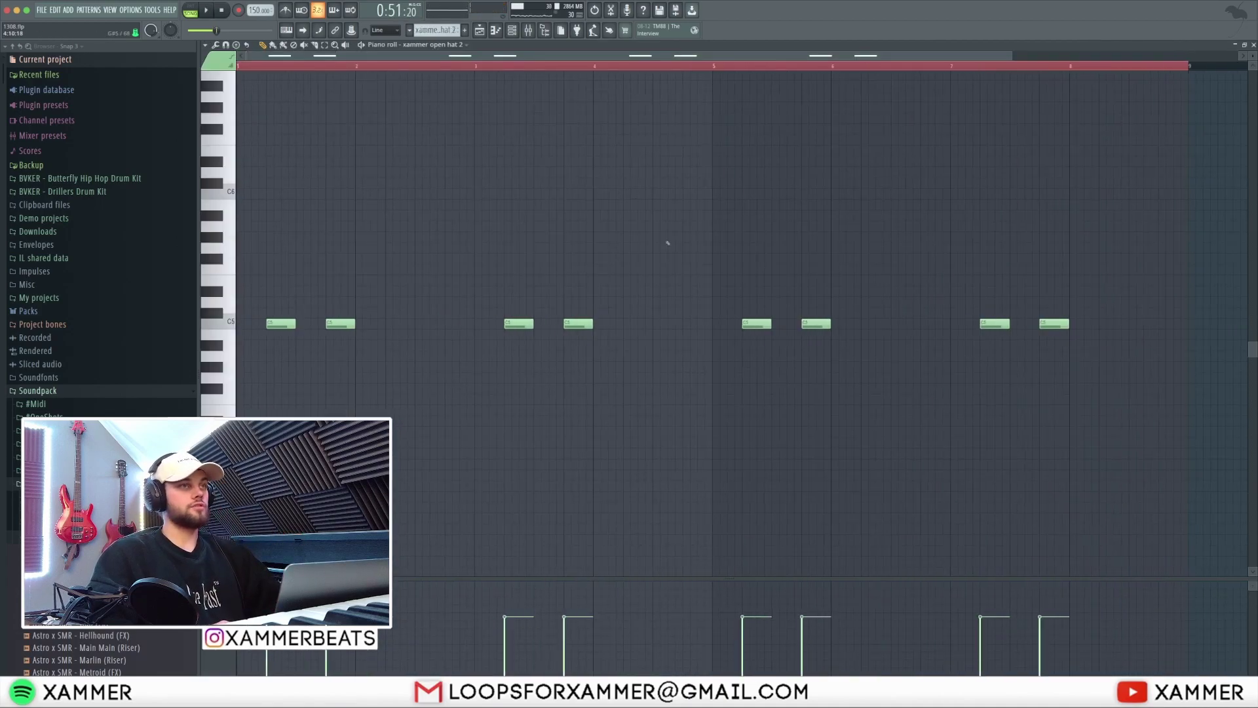
scroll(440, 321, down, 1)
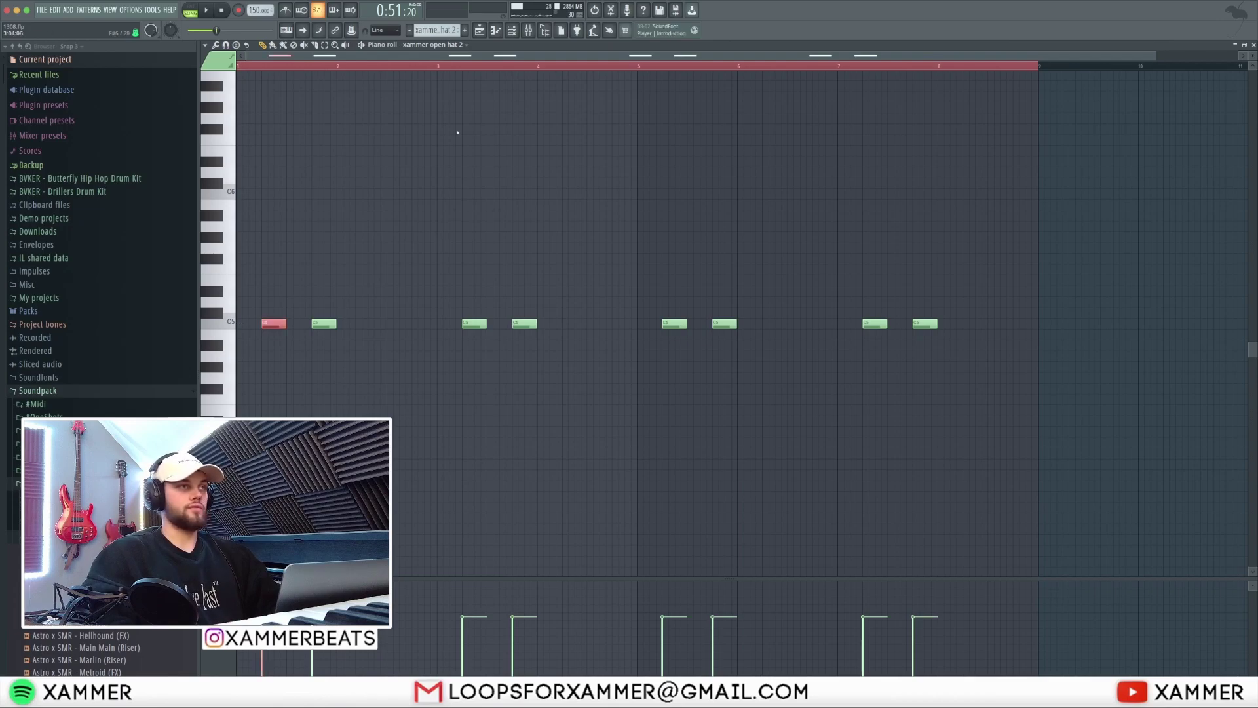
click(479, 31)
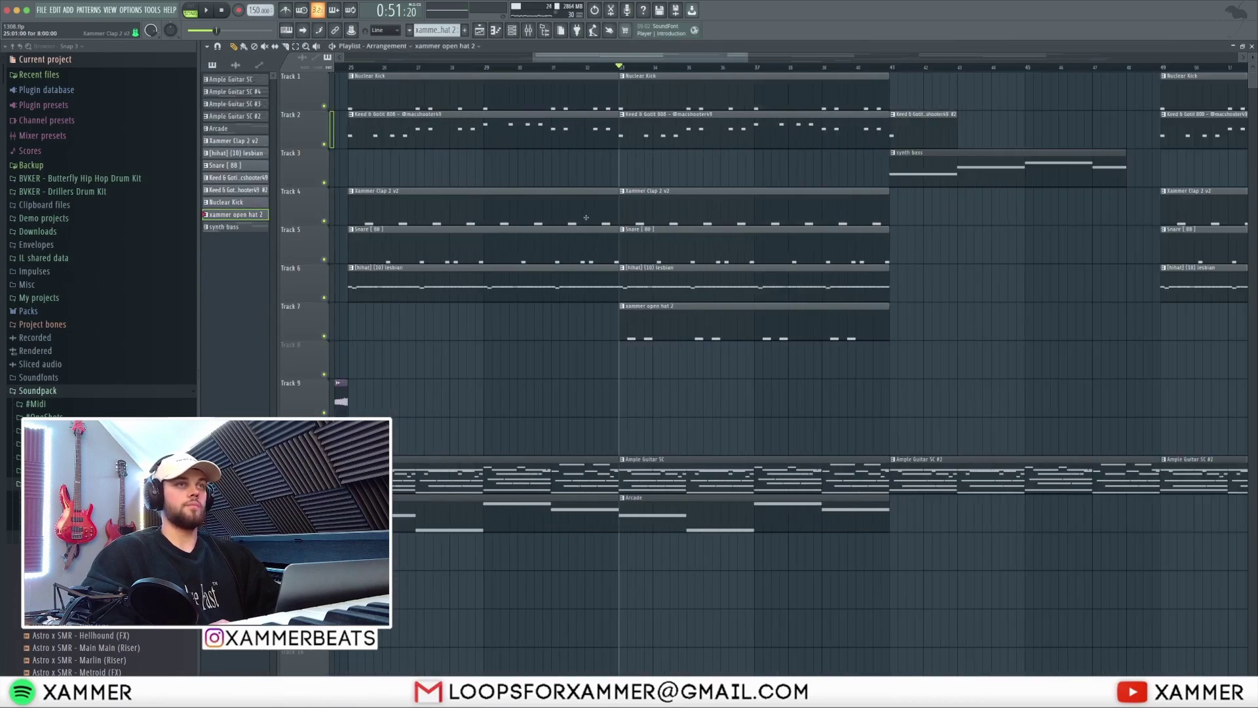
Play the arrangement from bar 33 to hear the section with the open hat, and stop playback.
key(space)
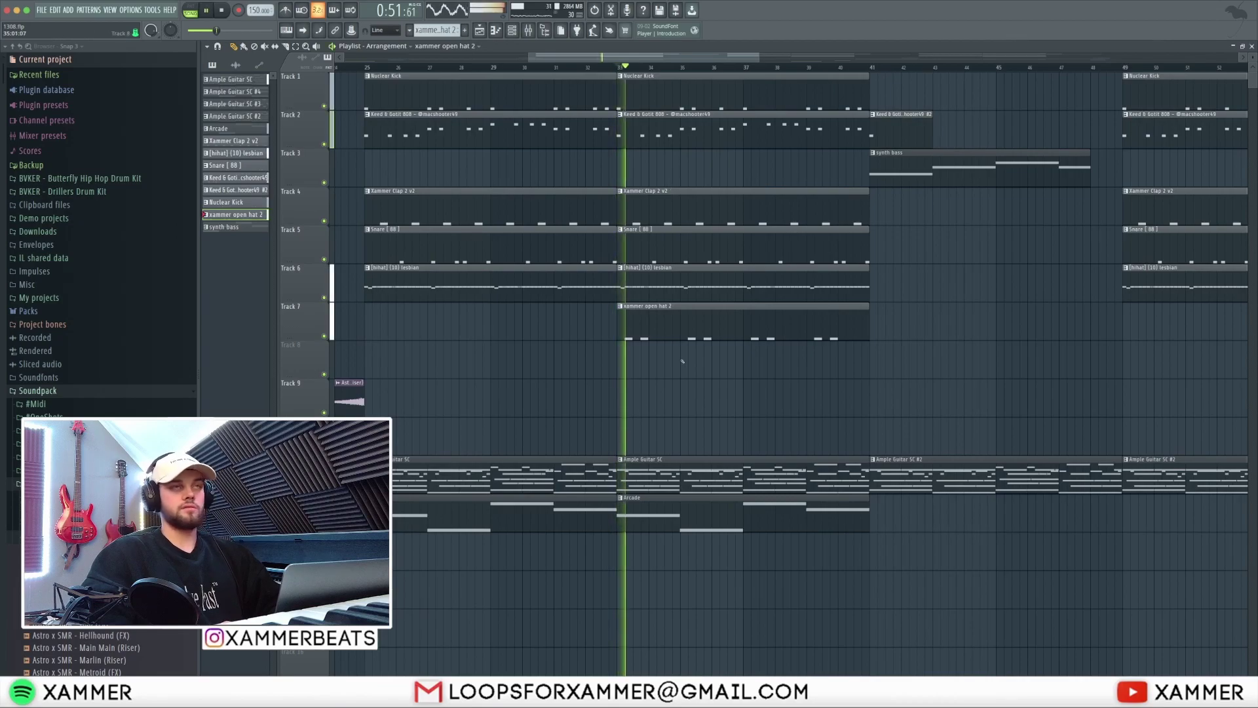
scroll(684, 365, down, 1)
scroll(684, 364, up, 1)
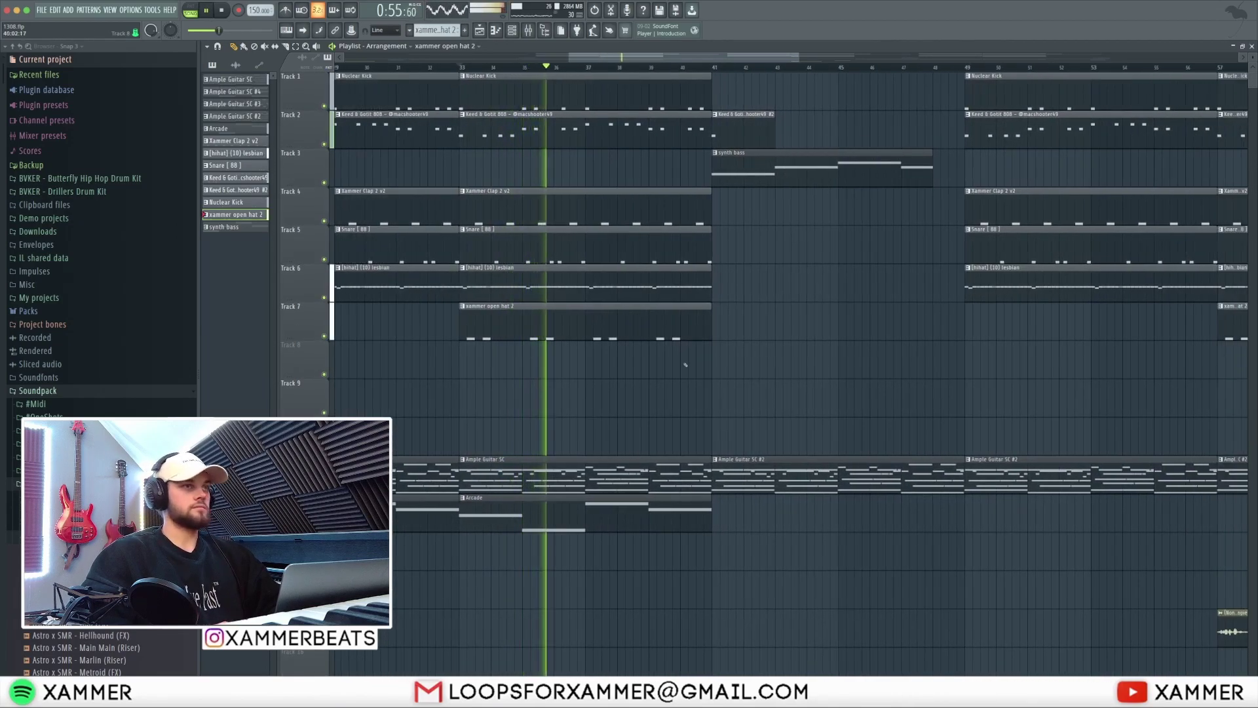
scroll(685, 364, right, 1)
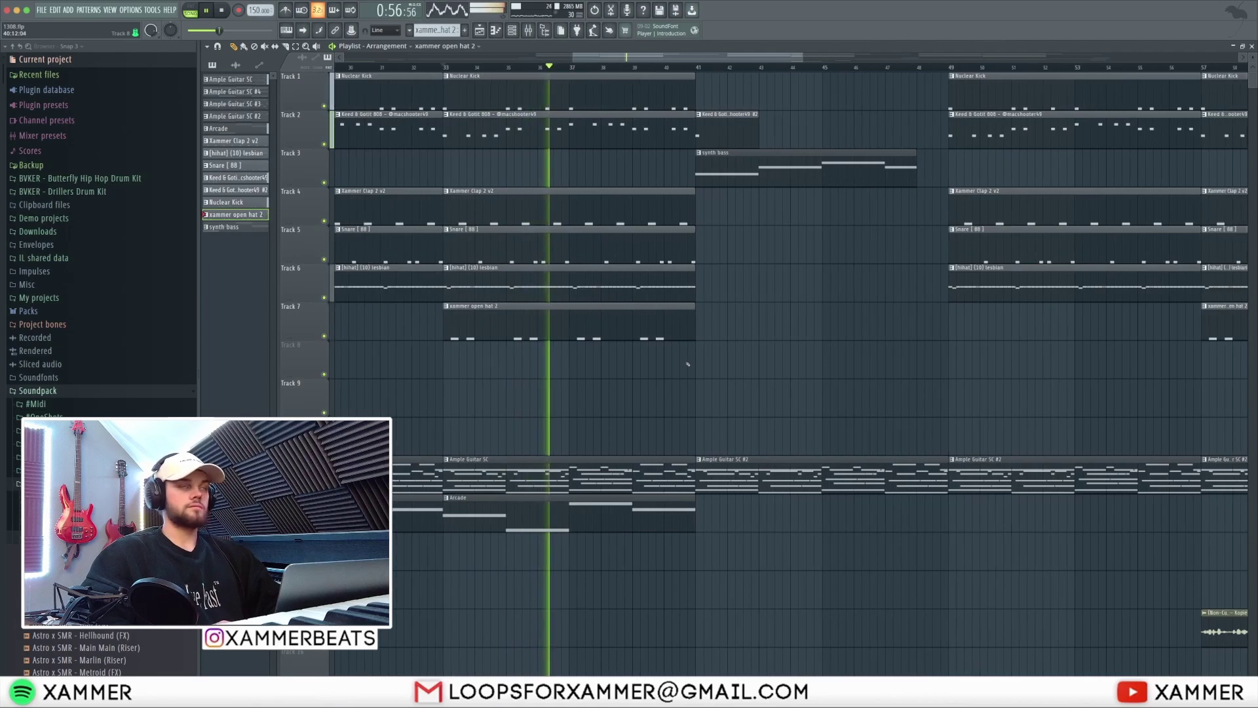
key(space)
Set the playback position to bar 40 and select the Ample Guitar SC #2 and synth bass clips starting at bar 41.
click(664, 66)
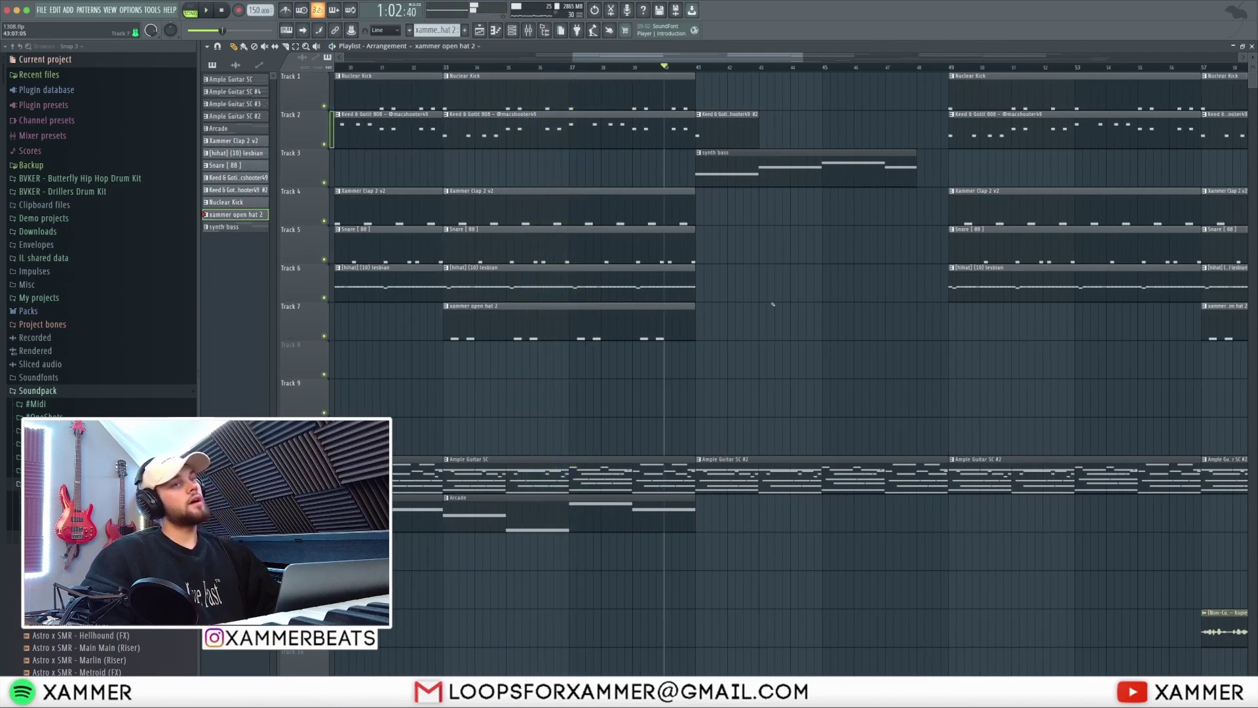
scroll(773, 306, down, 5)
shift+super+click(789, 473)
shift+super+click(809, 167)
scroll(824, 297, down, 1)
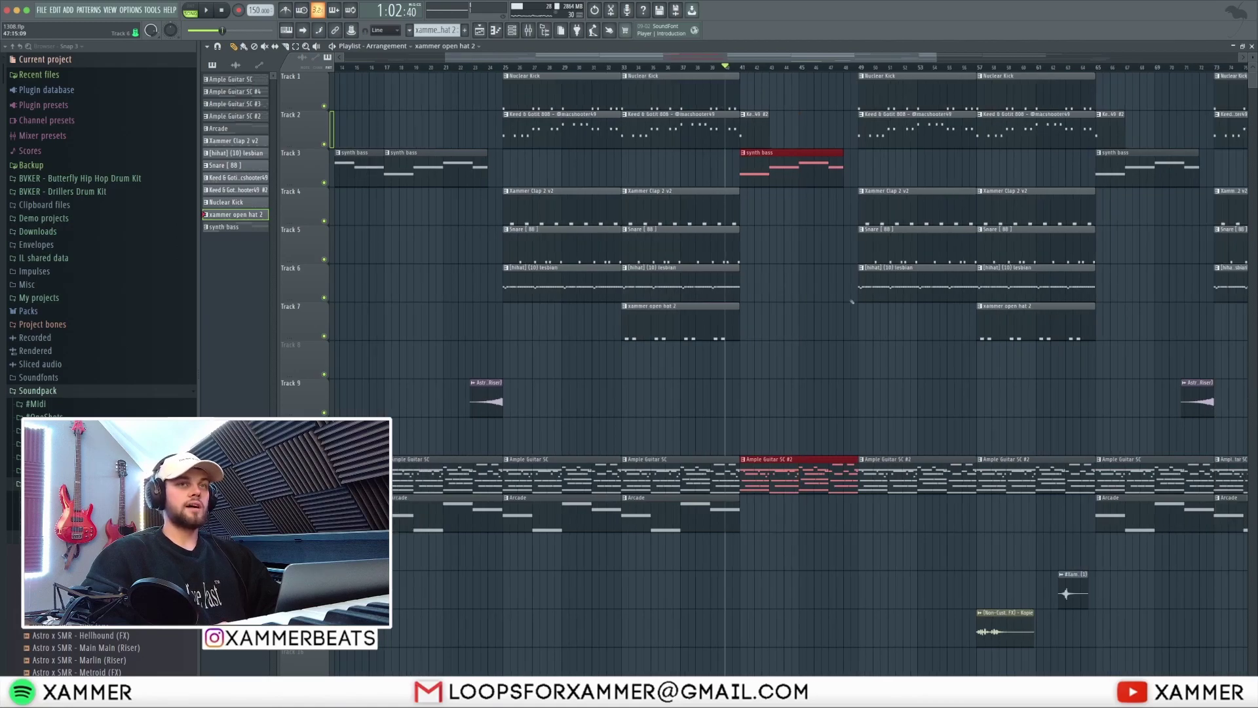
Highlight the clips in bars 9 to 24, then the Ample Guitar SC #2 and synth bass clips at bar 41 for comparison.
scroll(913, 320, down, 3)
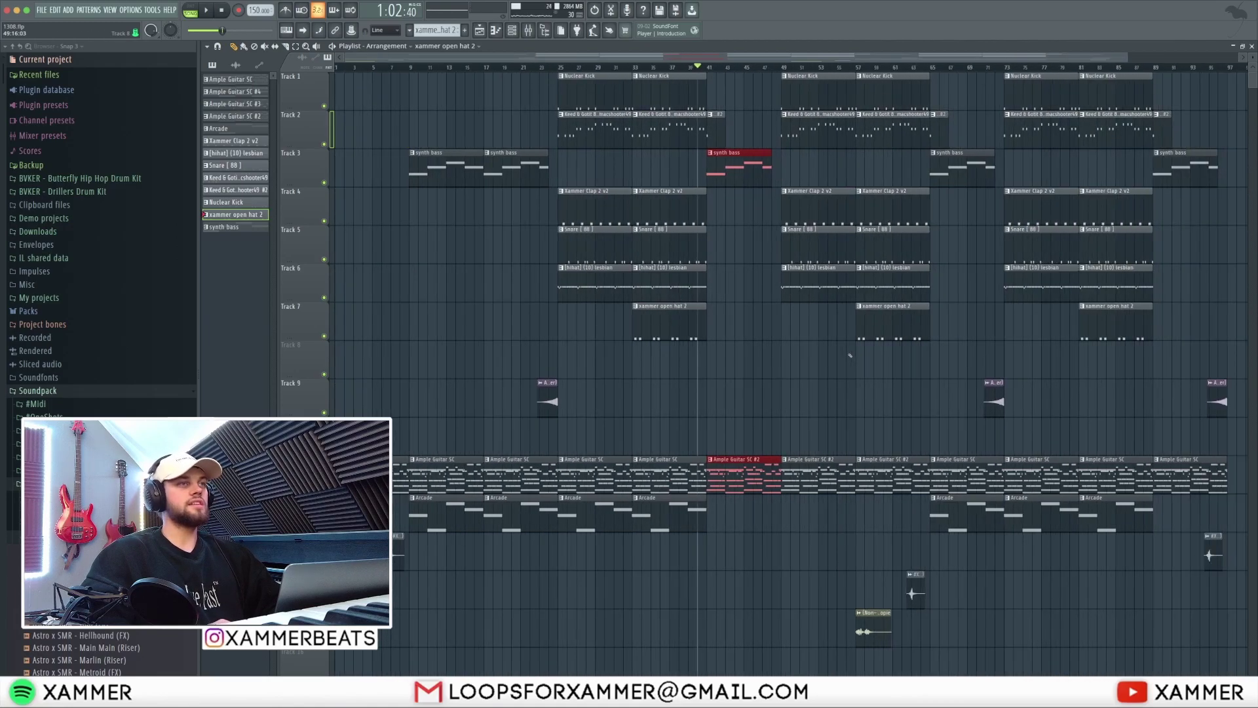
drag(530, 532, 397, 70)
scroll(764, 222, up, 6)
shift+super+click(728, 473)
shift+super+click(723, 168)
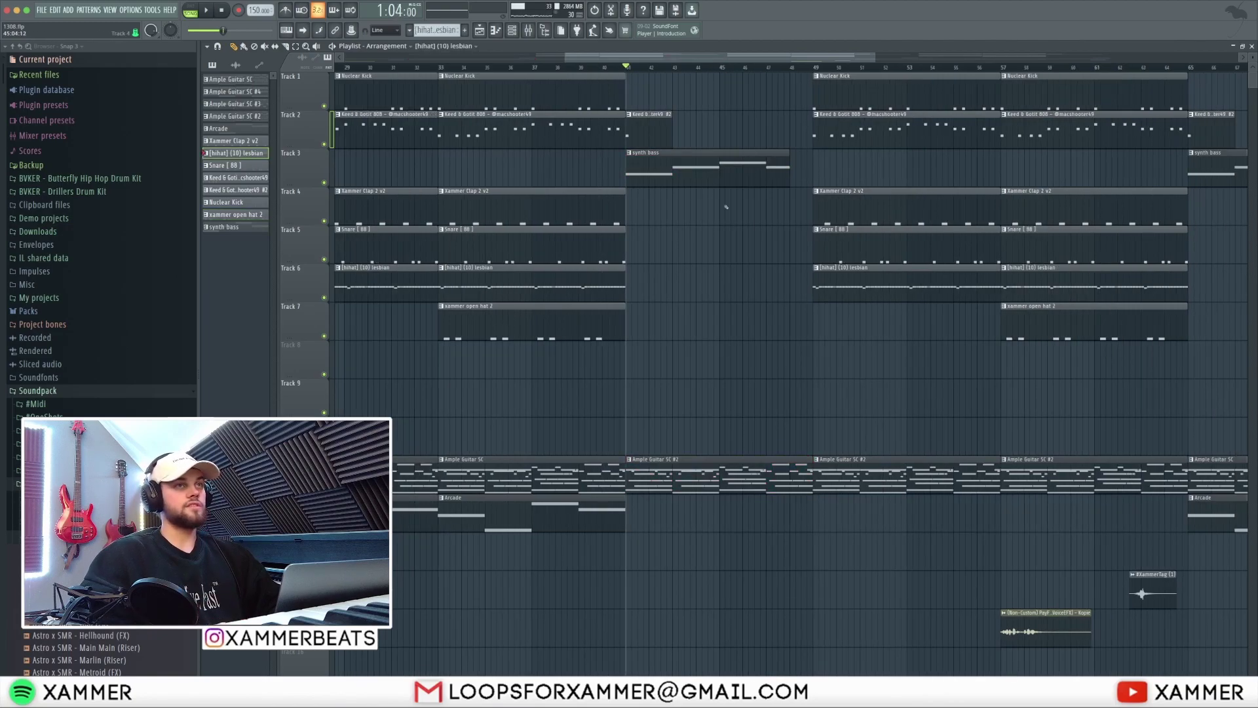
scroll(758, 385, up, 1)
click(819, 407)
right_click(820, 407)
click(832, 472)
click(832, 407)
right_click(835, 406)
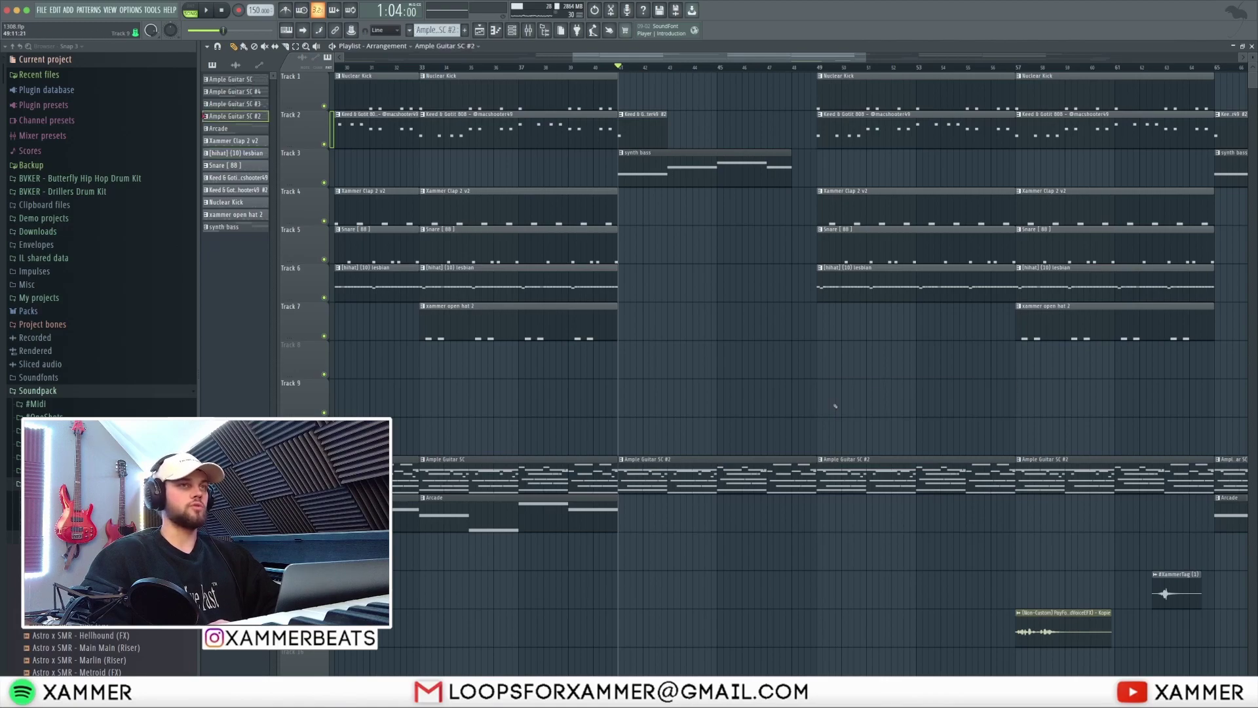
Highlight the Ample Guitar SC #2 clip at bar 41, followed by the synth bass clip above it.
scroll(764, 289, up, 2)
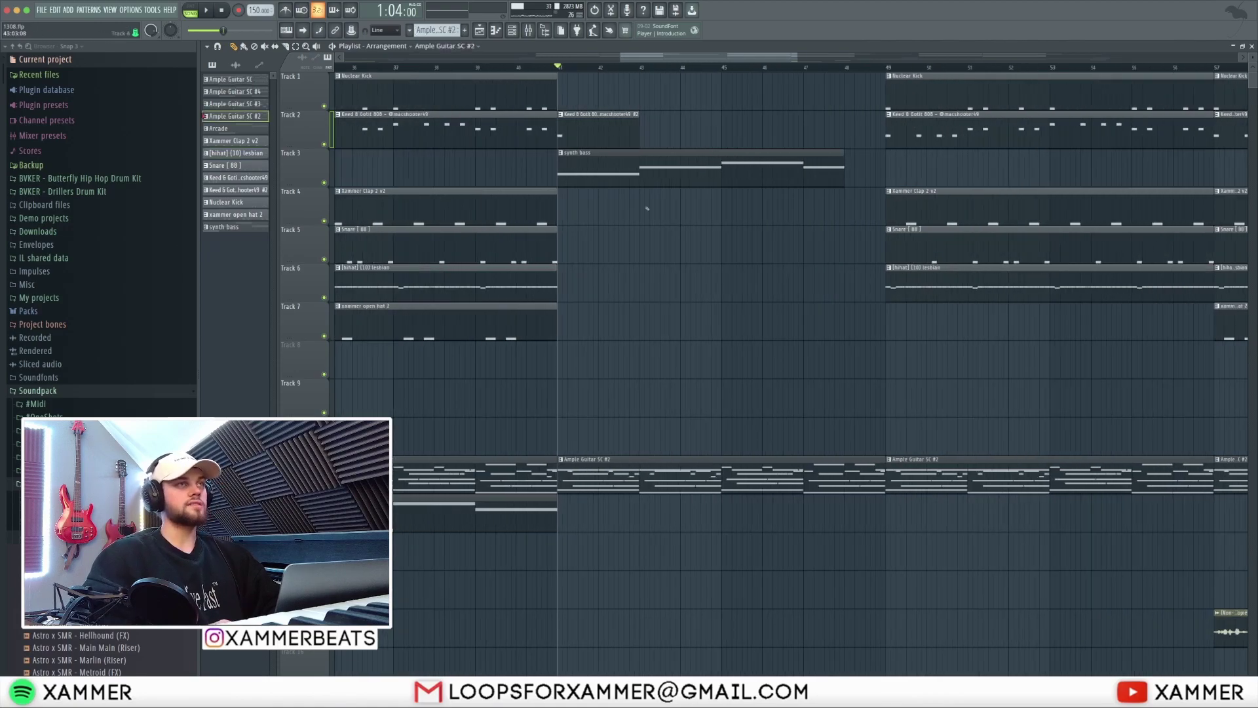
drag(753, 538, 735, 379)
scroll(666, 464, down, 3)
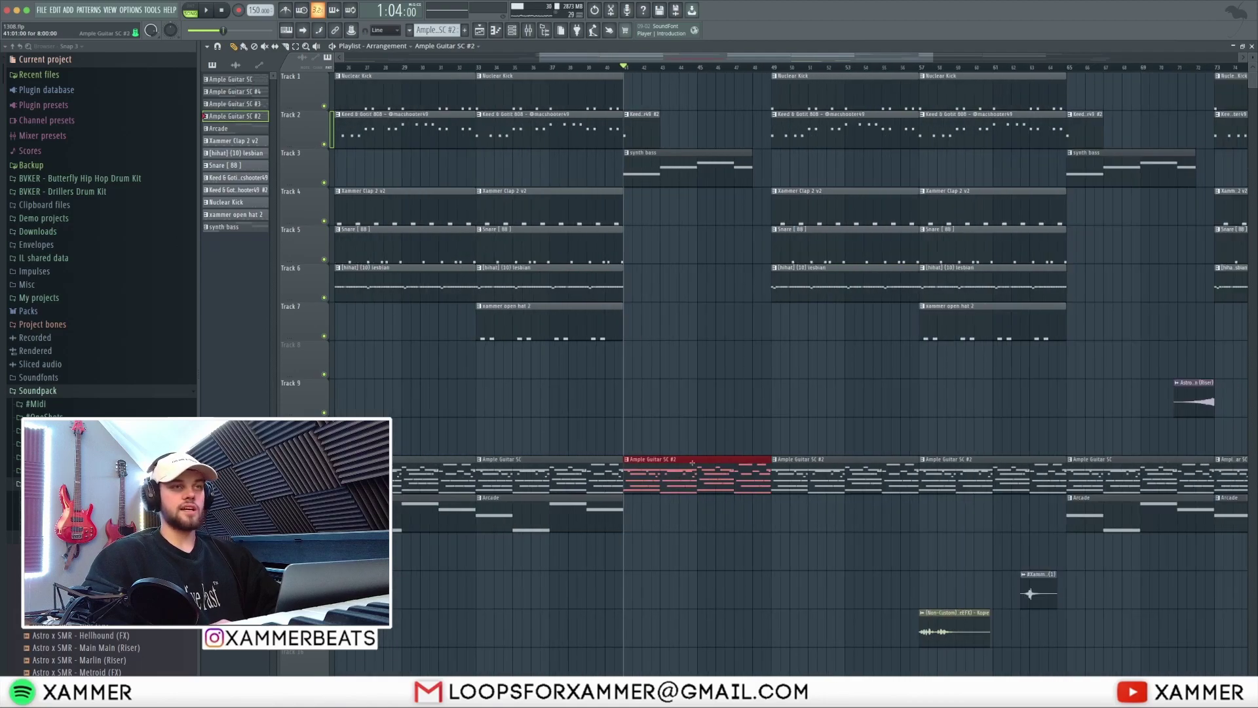
drag(766, 166, 616, 159)
scroll(739, 208, up, 2)
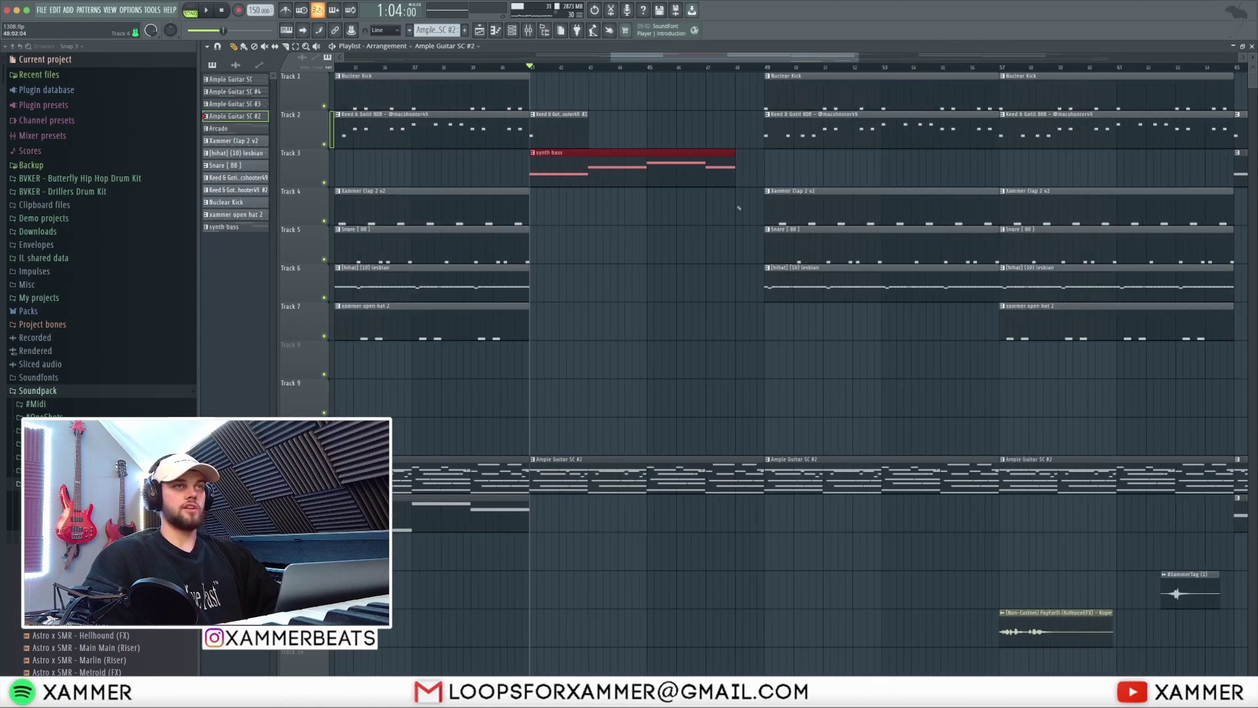
Compare the lower chord notes of Ample Guitar SC #2 and Ample Guitar SC in the piano roll by highlighting them, and return to the playlist.
double_click(646, 465)
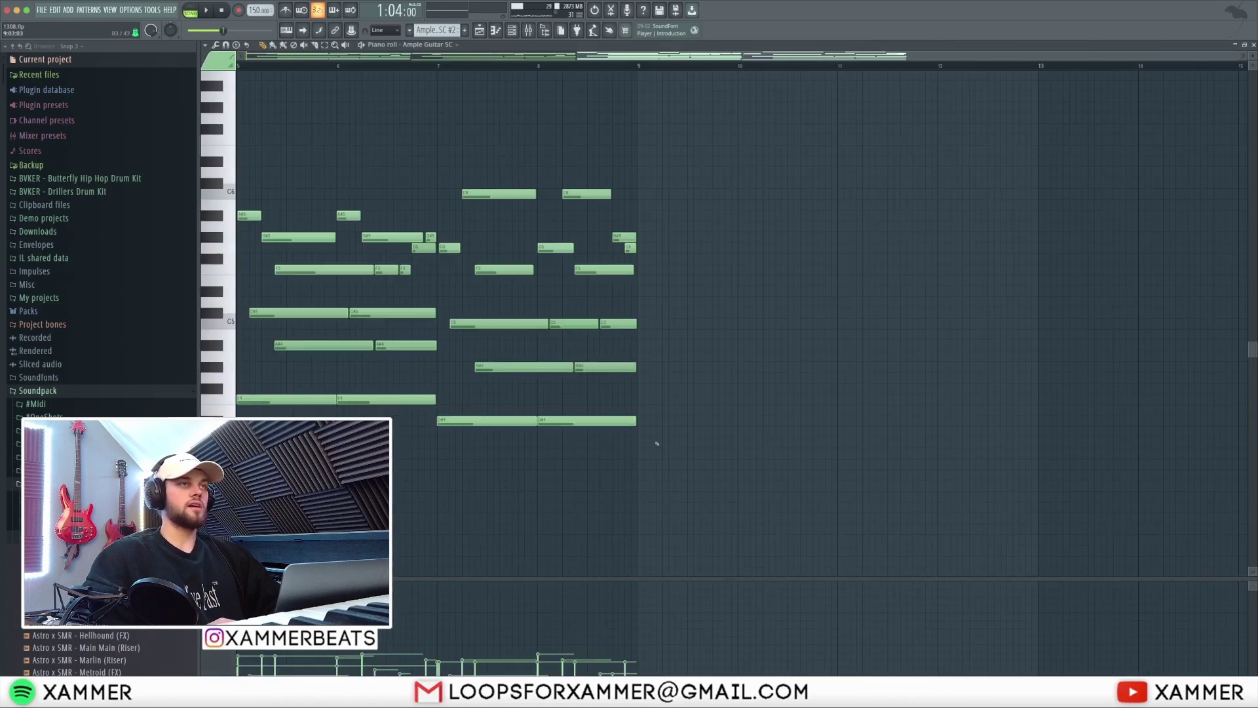
drag(1113, 474, 304, 325)
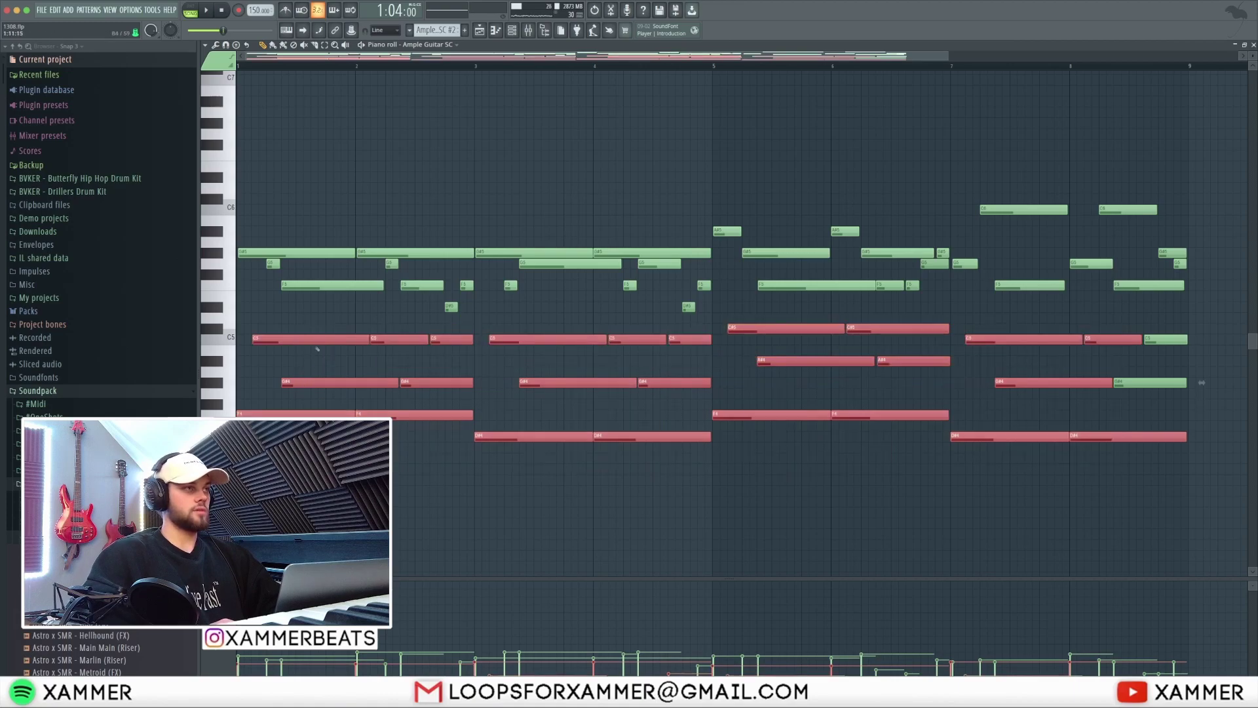
key(ctrl+z)
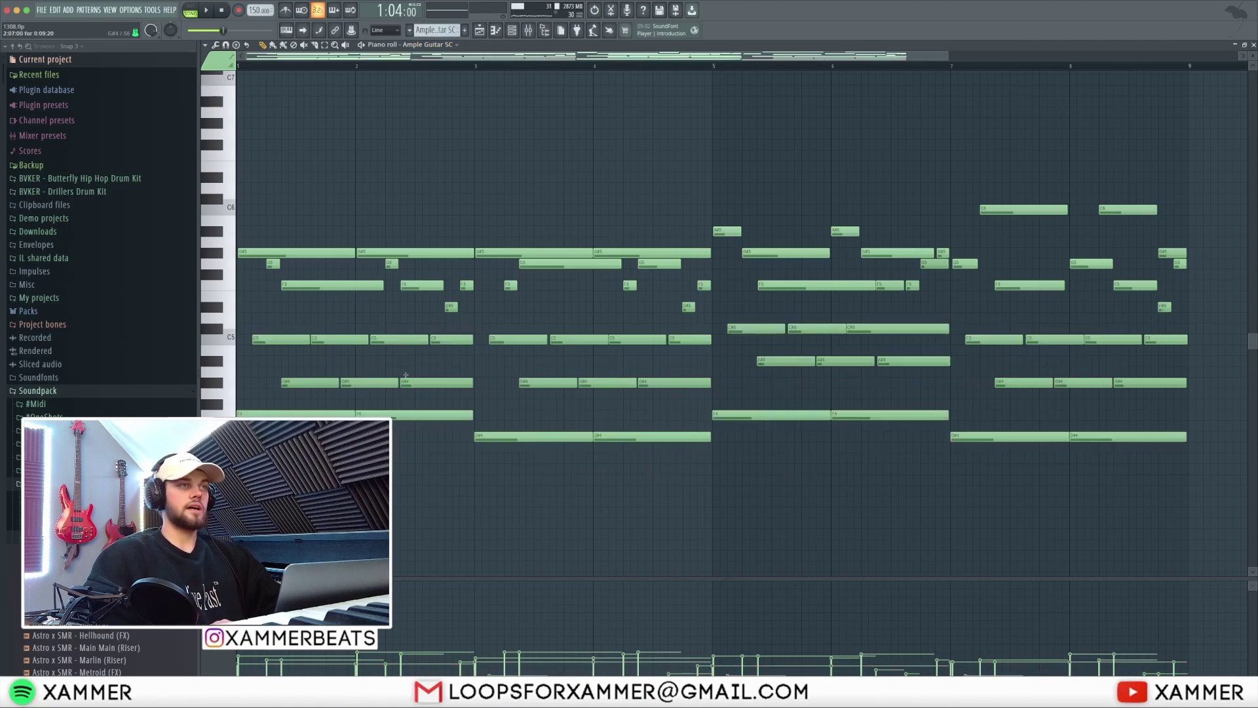
drag(493, 462, 277, 333)
drag(1162, 462, 401, 325)
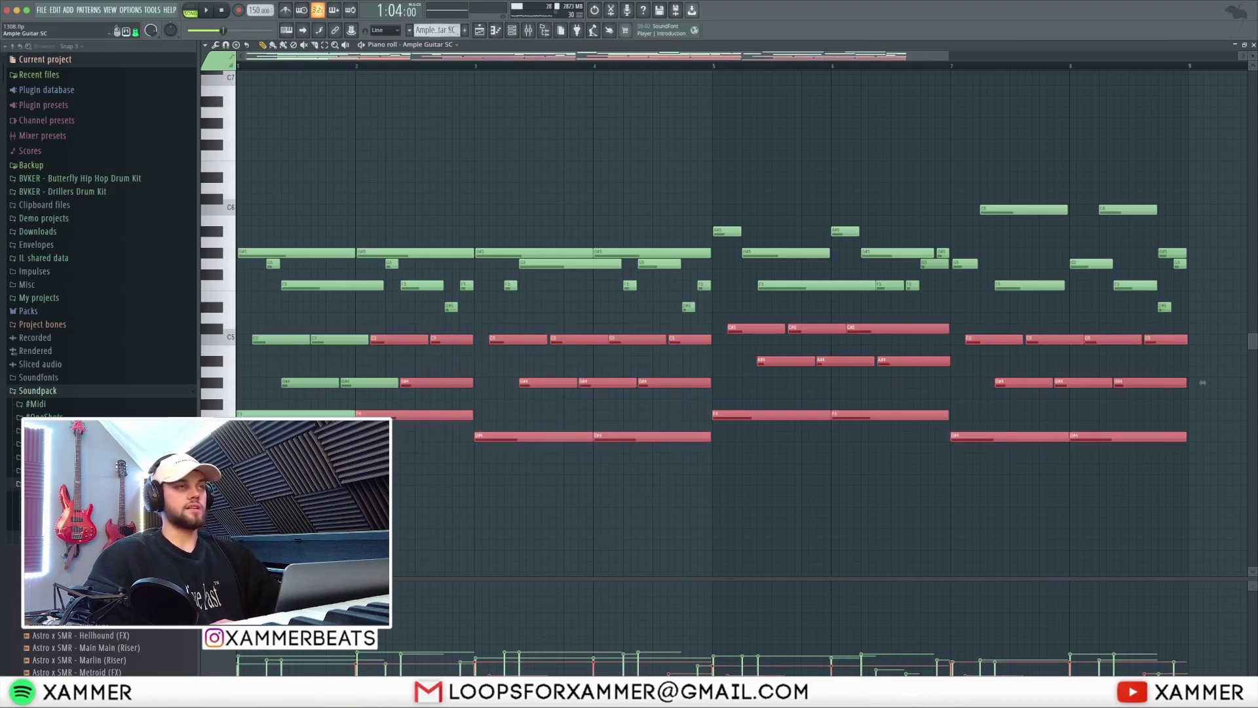
key(ctrl+g)
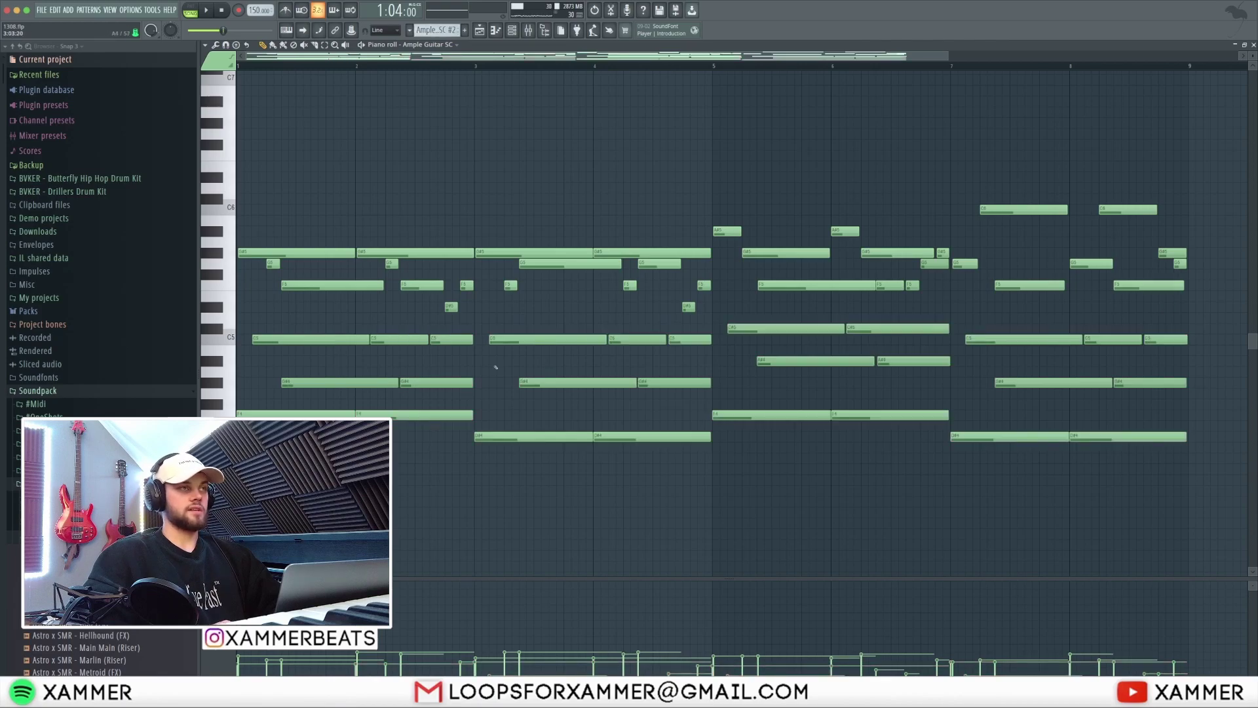
key(F5)
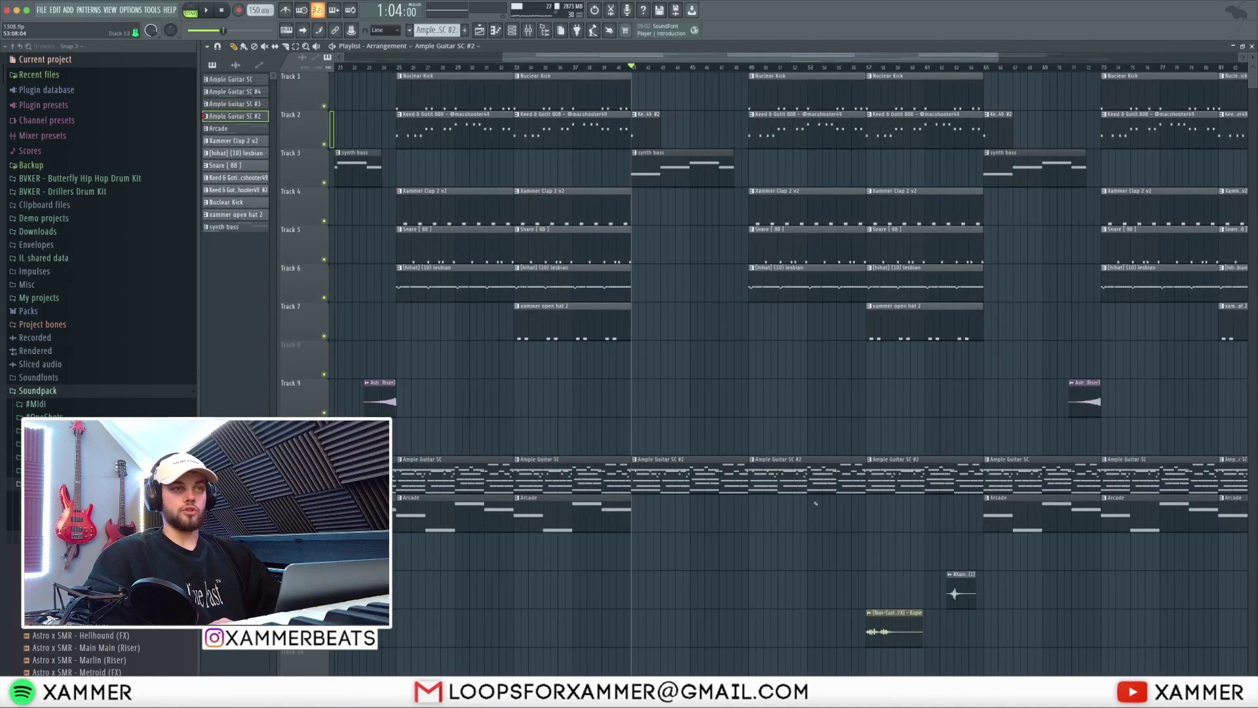
click(723, 68)
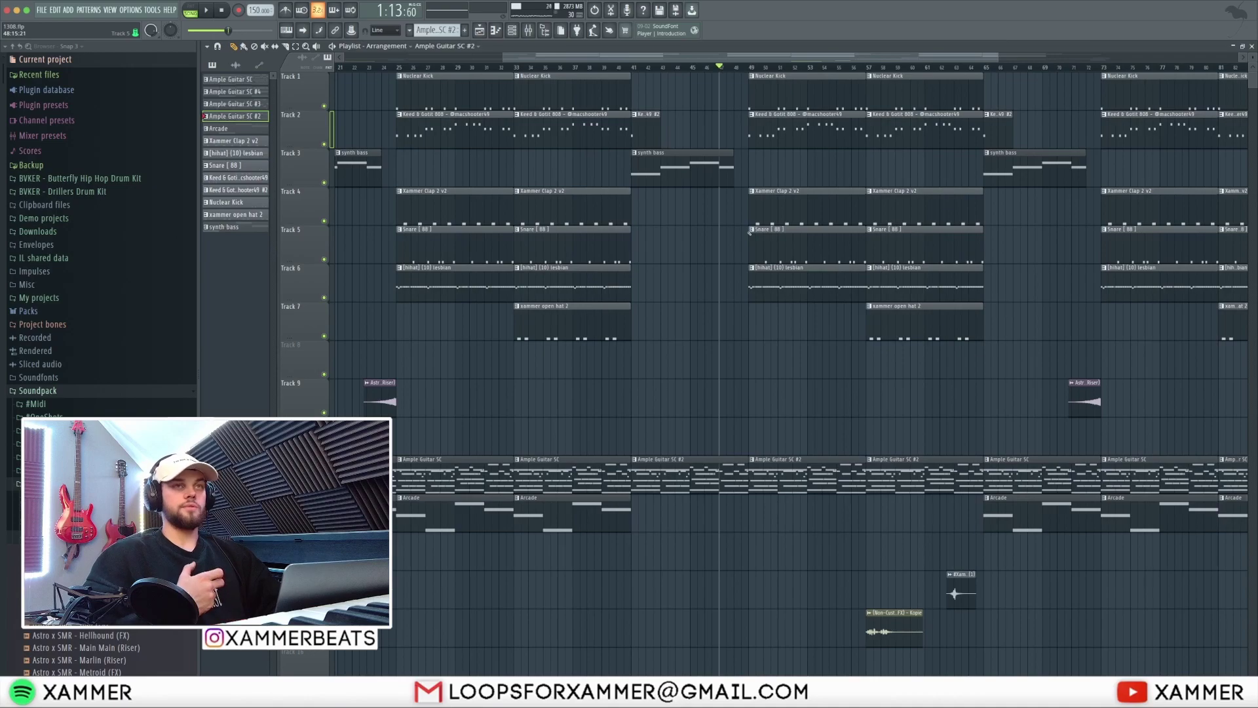
scroll(754, 249, up, 6)
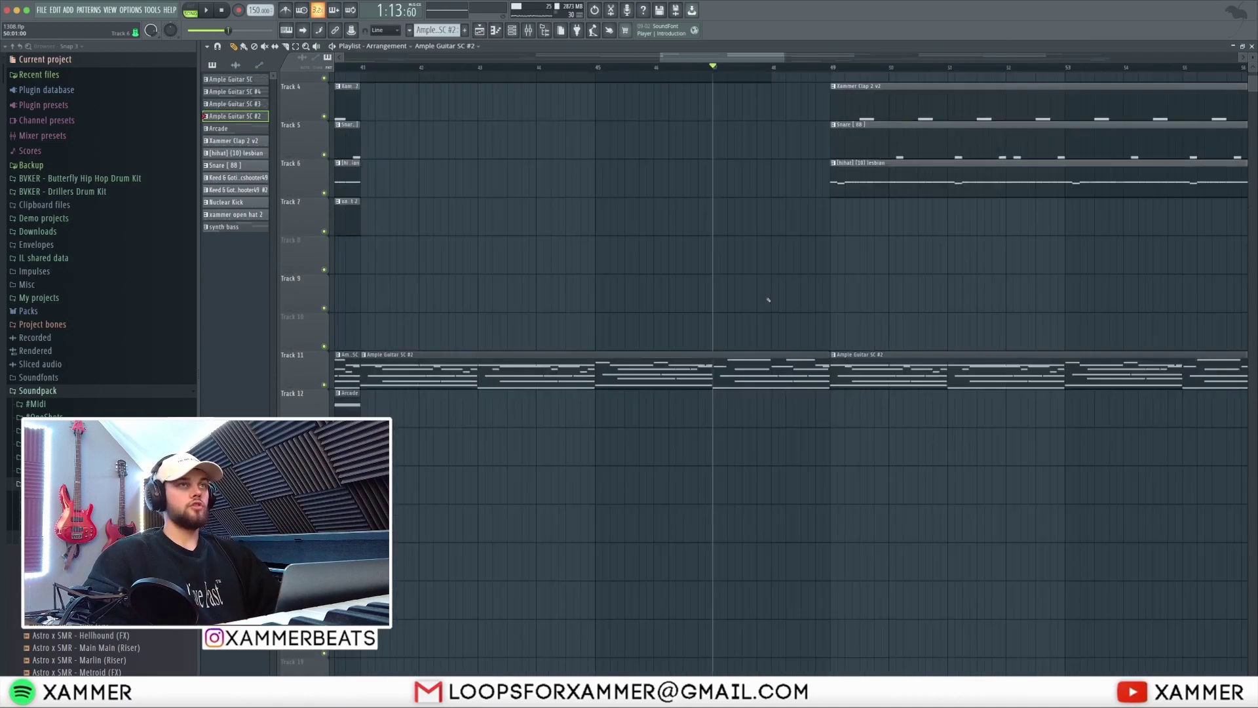
scroll(764, 277, down, 6)
click(524, 68)
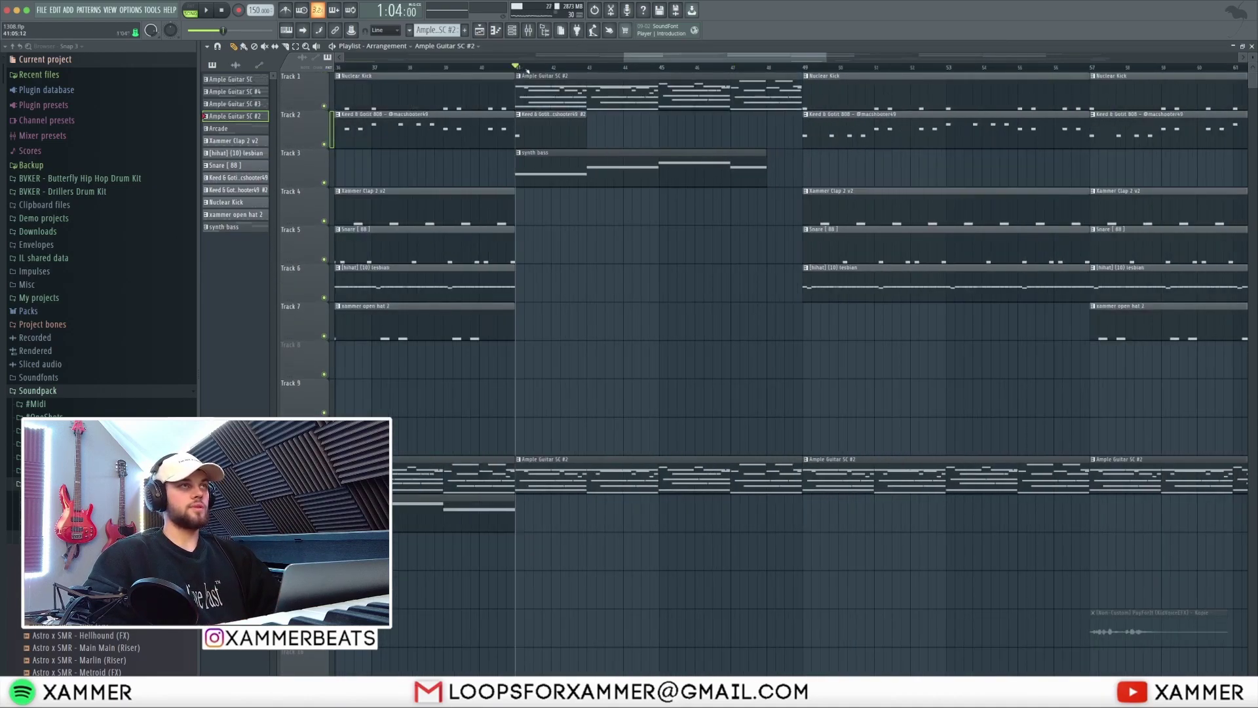
right_click(555, 88)
Play the arrangement from bar 45 into the drop that starts at bar 49, and stop playback.
click(660, 68)
scroll(664, 125, down, 3)
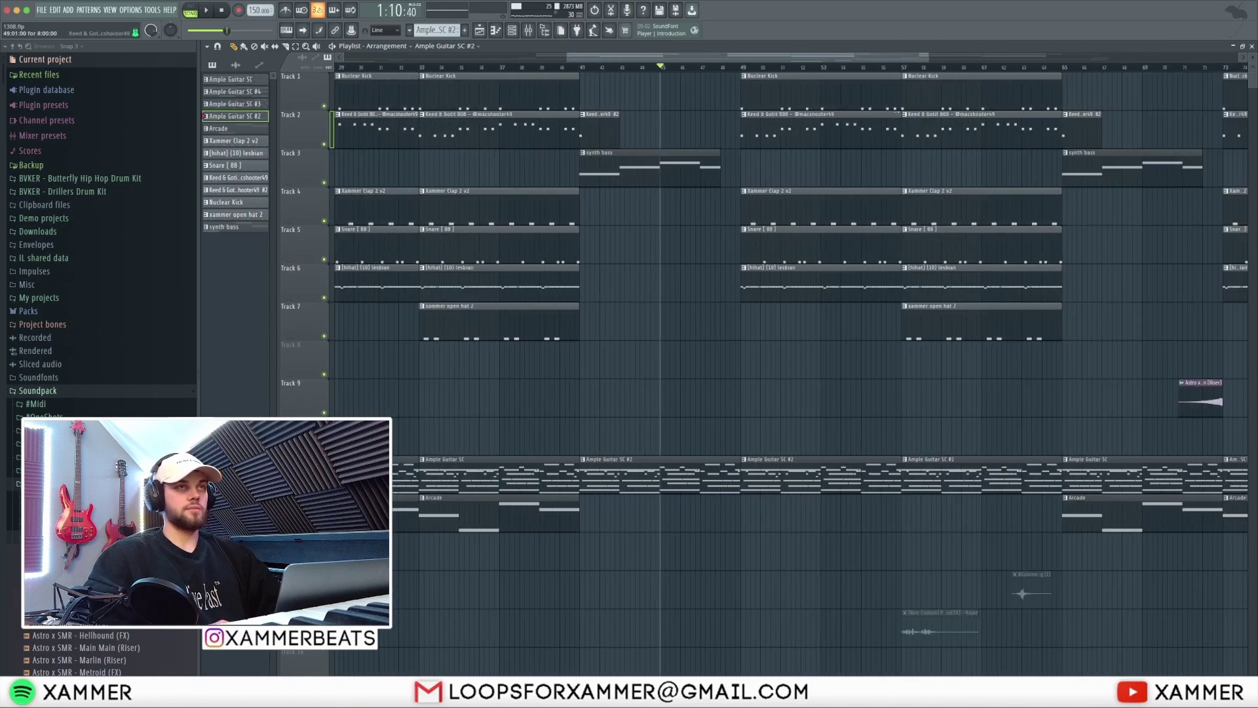
key(space)
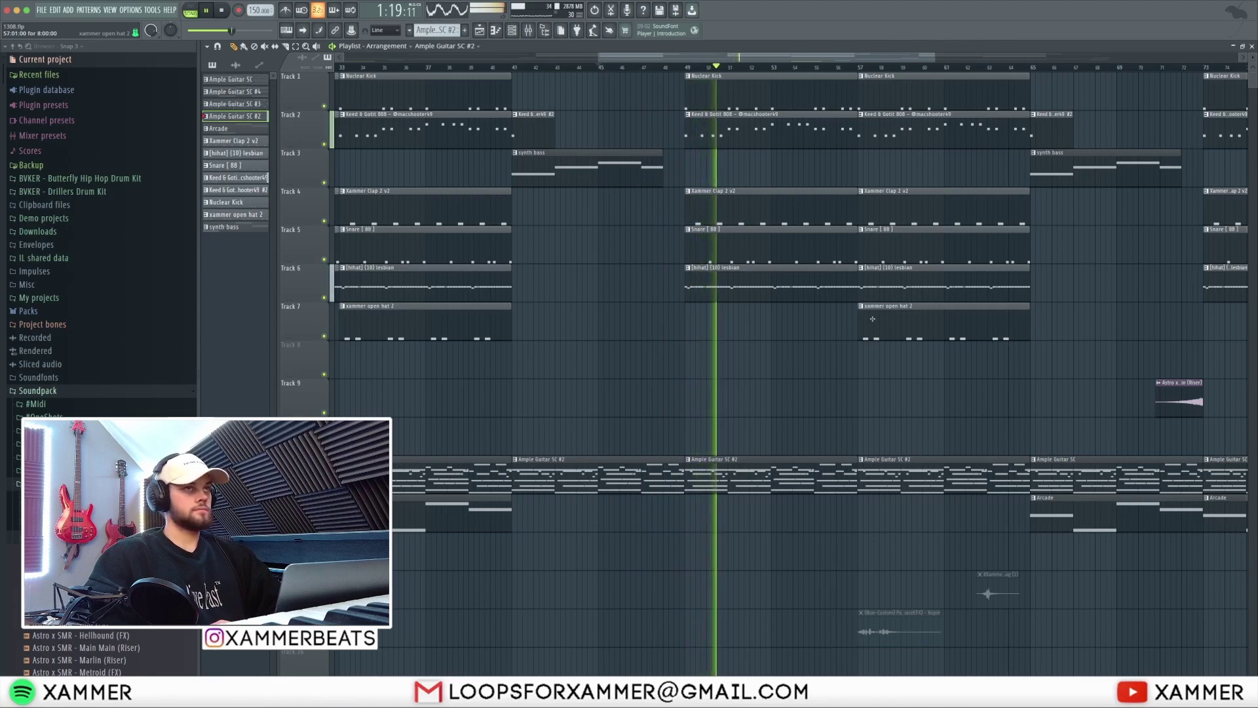
scroll(767, 308, right, 4)
key(space)
Set the playback position to bar 57 and highlight the xammer open hat 2 clip that starts there.
click(758, 68)
ctrl+click(754, 328)
scroll(717, 339, down, 4)
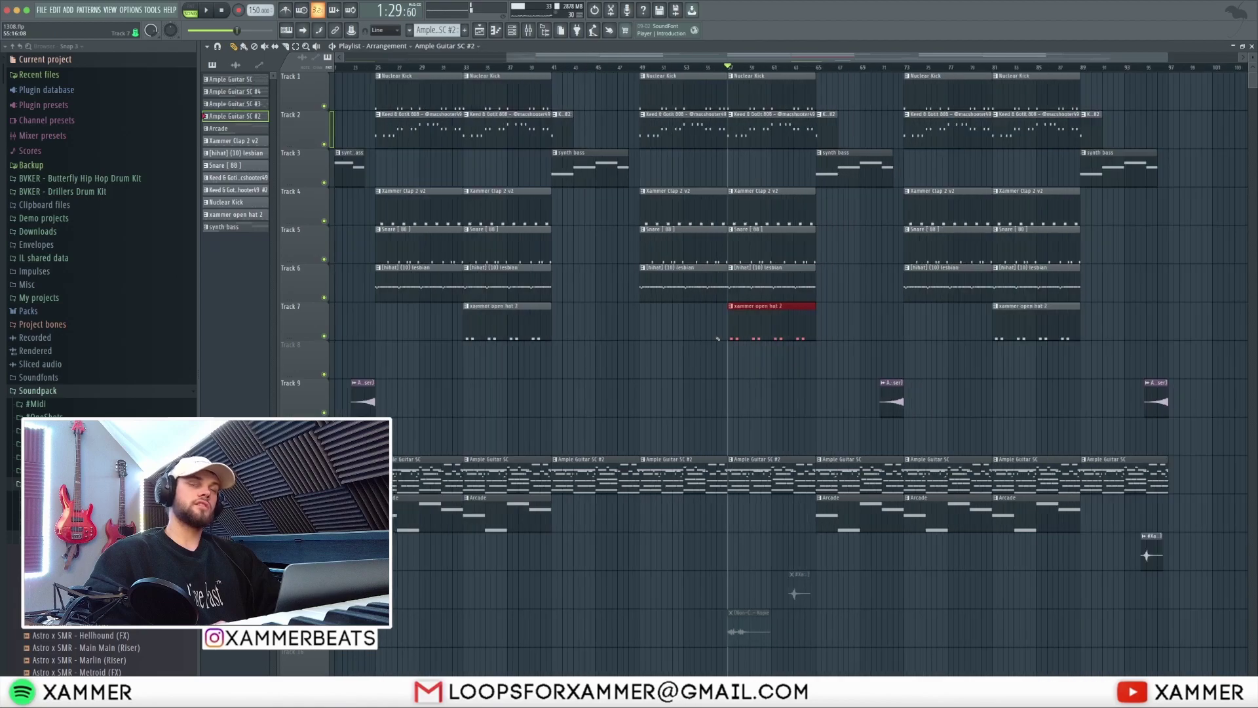
scroll(805, 354, up, 4)
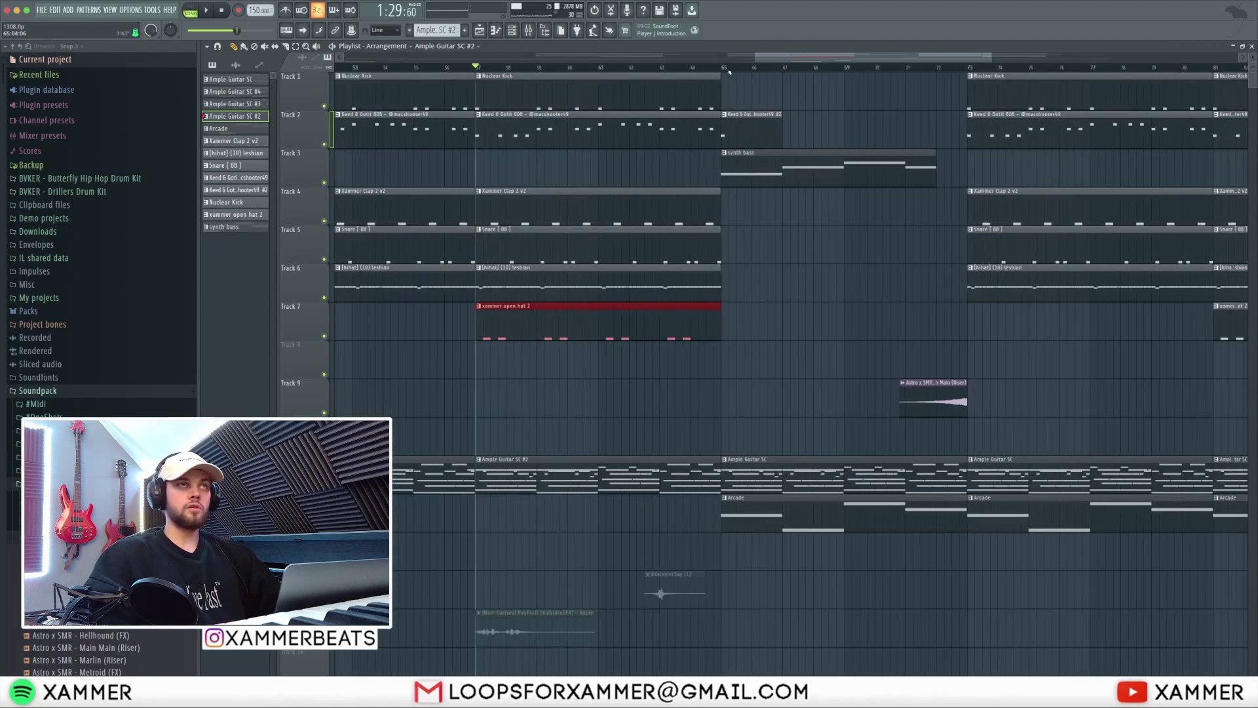
Set the playback position to bar 65 and compare that section's clips with those in bars 17 to 24 by highlighting each group.
click(730, 69)
scroll(789, 228, down, 4)
drag(854, 515, 778, 130)
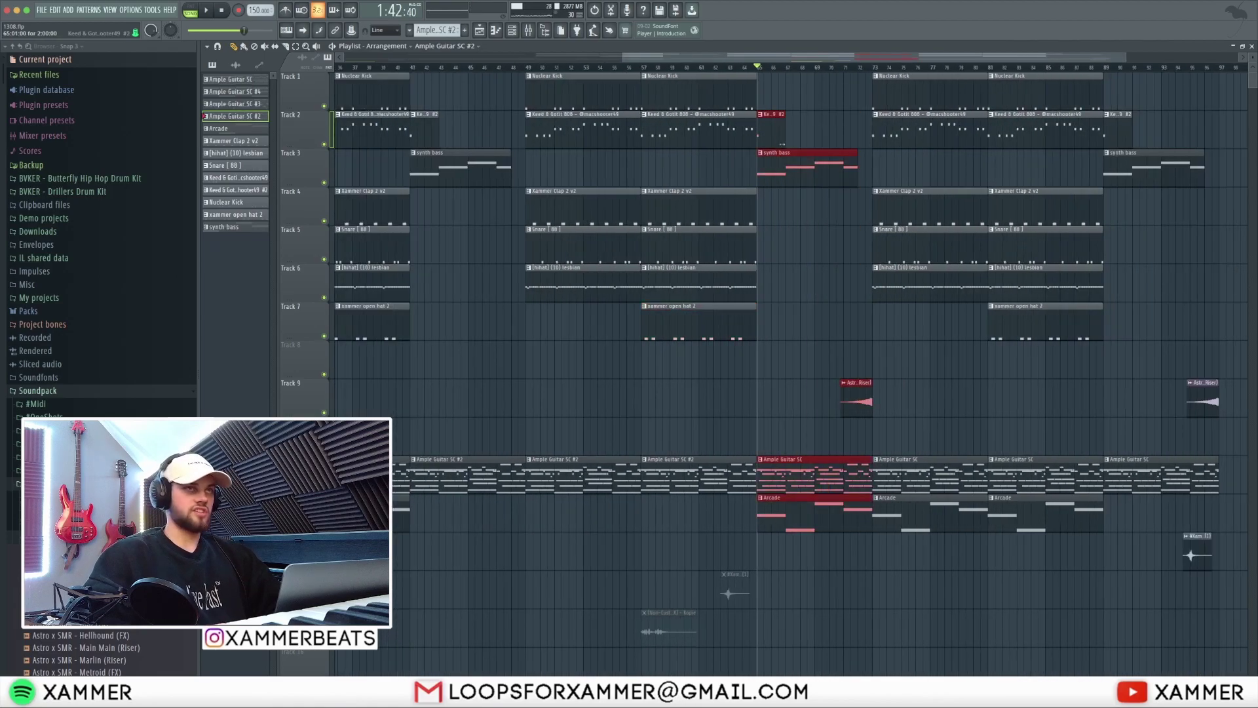
scroll(885, 257, down, 3)
scroll(687, 403, down, 2)
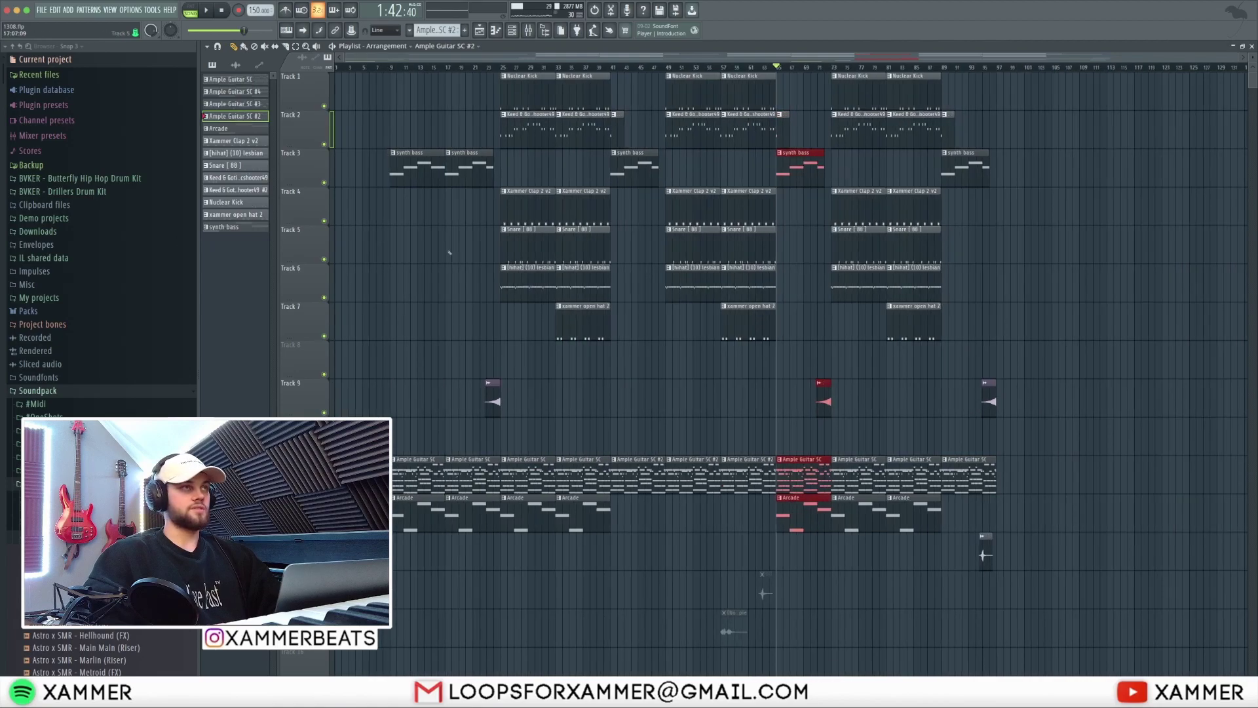
drag(464, 153, 490, 554)
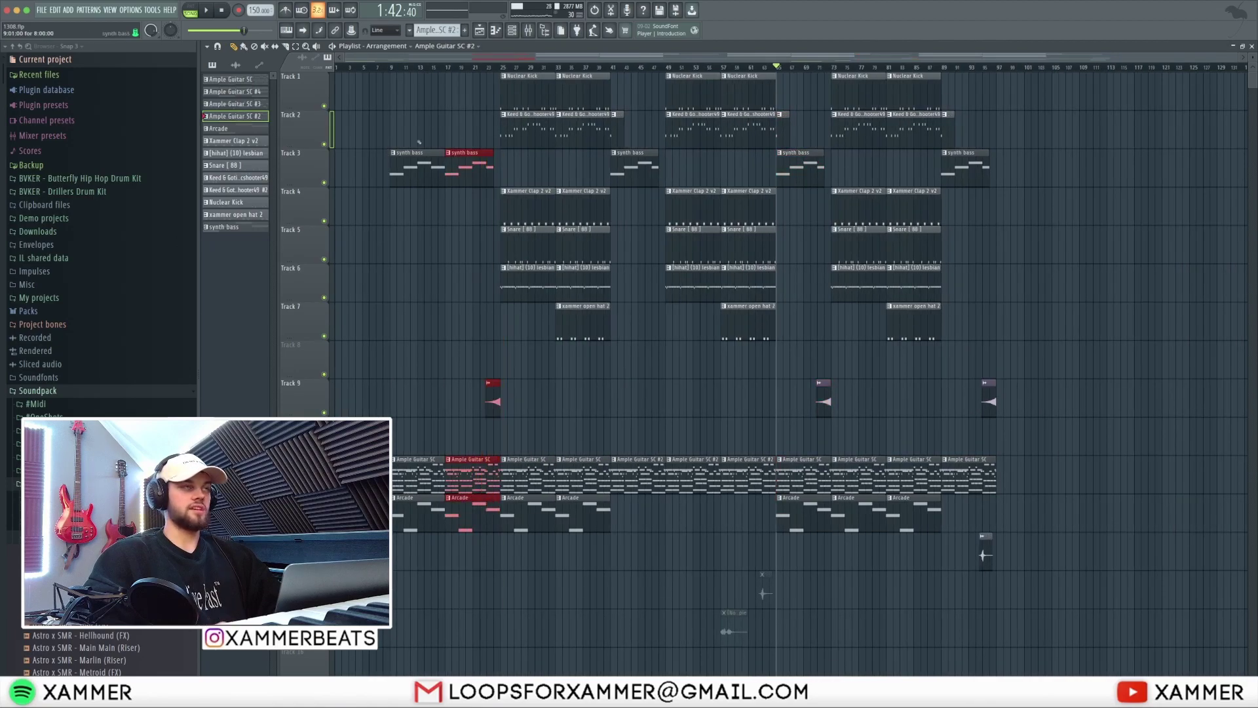
Highlight all the drum, bass and melody clips of the final drop in bars 73 to 88.
scroll(861, 400, up, 1)
scroll(848, 348, up, 3)
drag(945, 529, 840, 12)
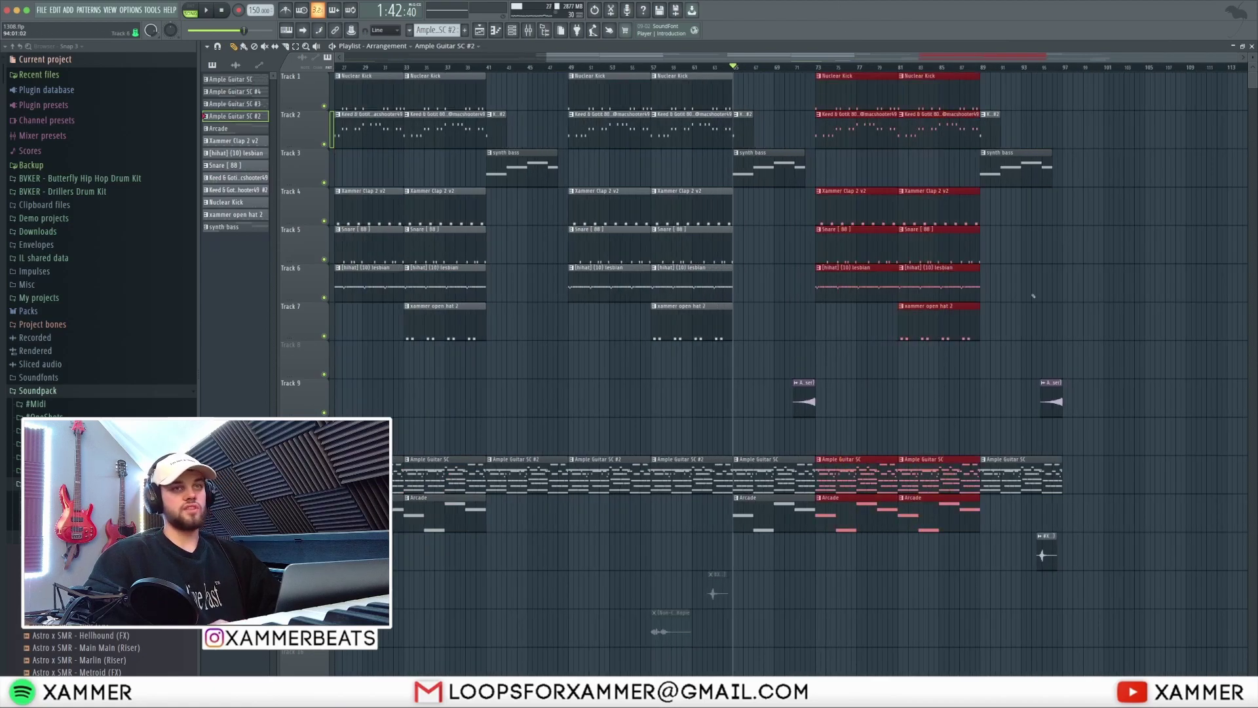
Highlight the outro clips from bar 89 onward, and return the playback position to the start of the arrangement.
scroll(1033, 296, up, 2)
drag(1103, 647, 958, 70)
drag(679, 142, 689, 552)
drag(1125, 590, 983, 147)
scroll(1012, 231, down, 3)
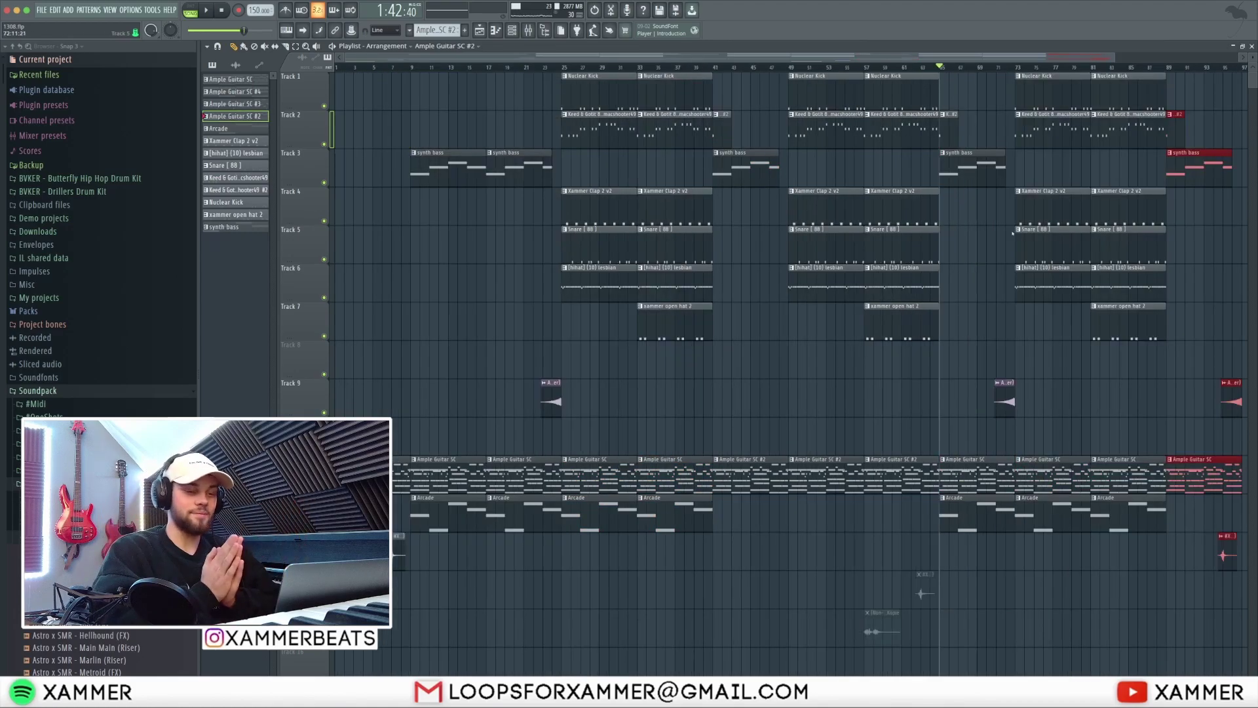
key(space)
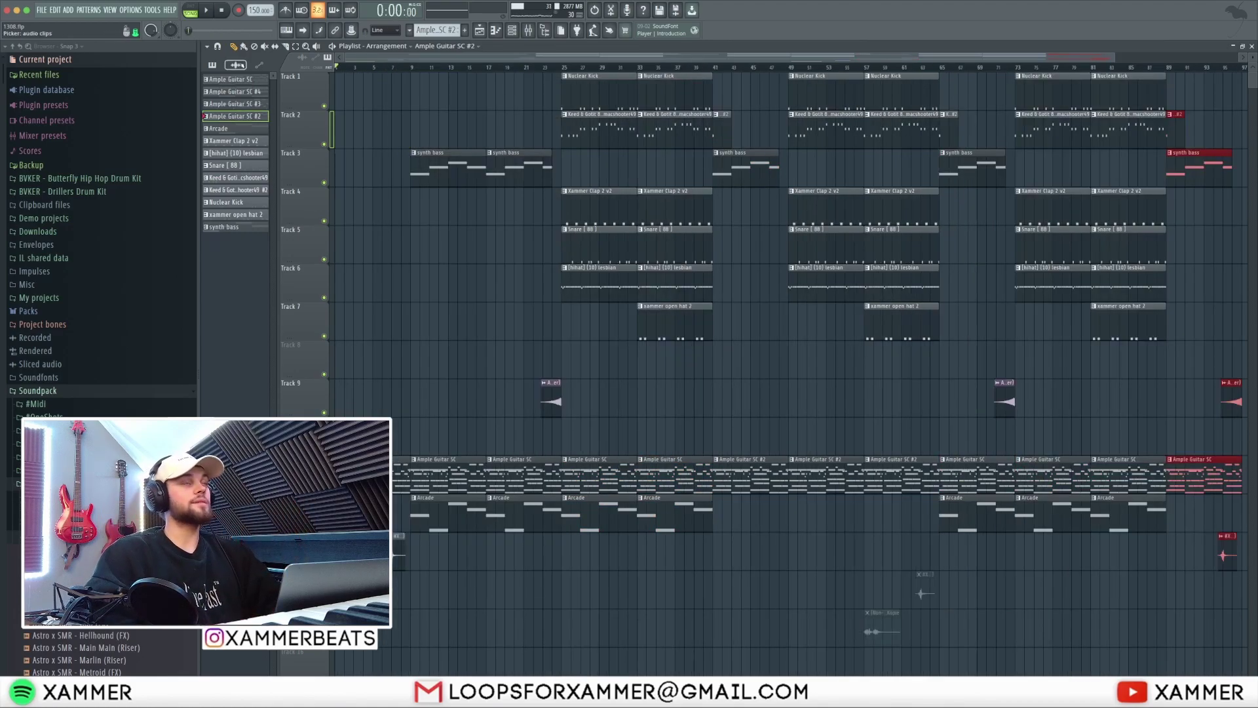